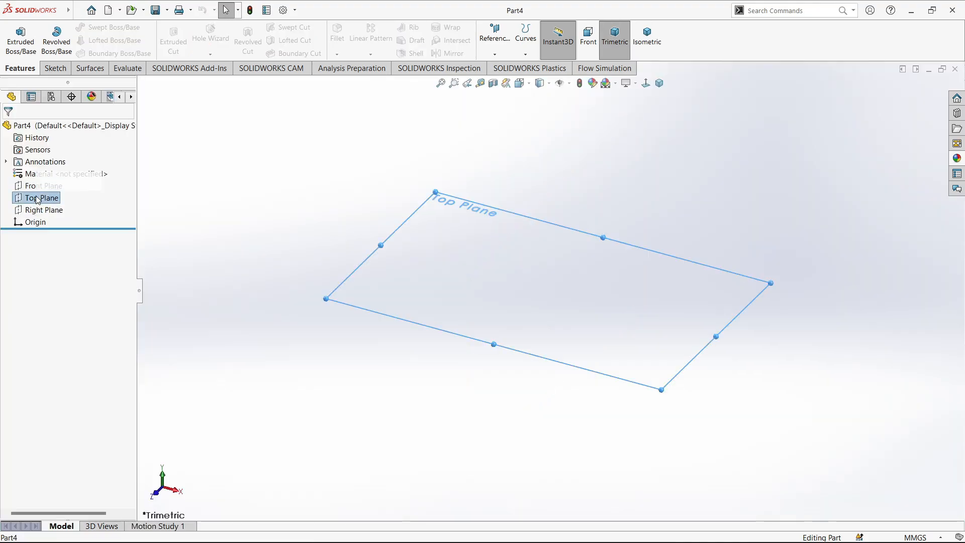
Step: Sketch two concentric circles centred on the origin on the Top Plane, with radii of about 46 mm and 33 mm
click(114, 26)
drag(550, 290, 634, 330)
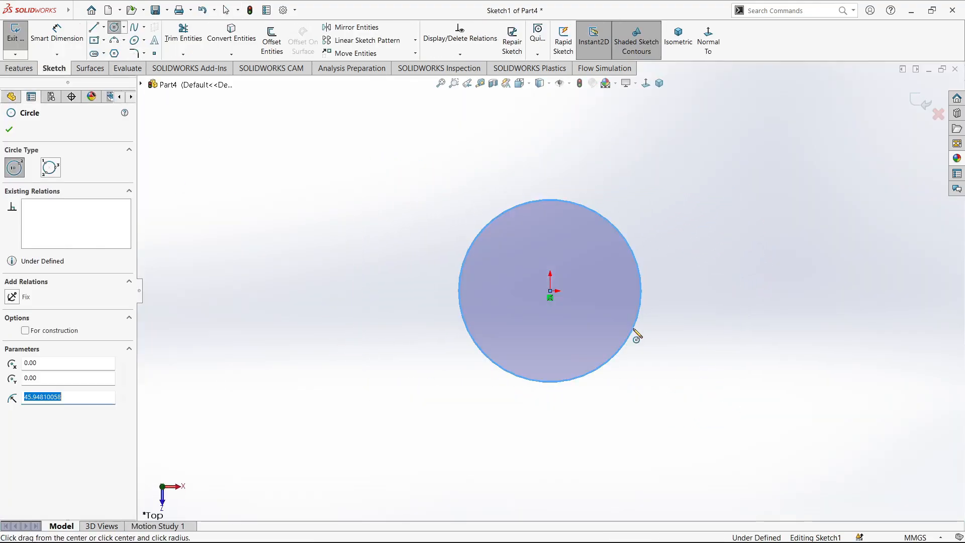
drag(549, 290, 607, 323)
Step: Dimension the inner circle's diameter as 14 mm
right_drag(611, 324, 635, 309)
click(614, 306)
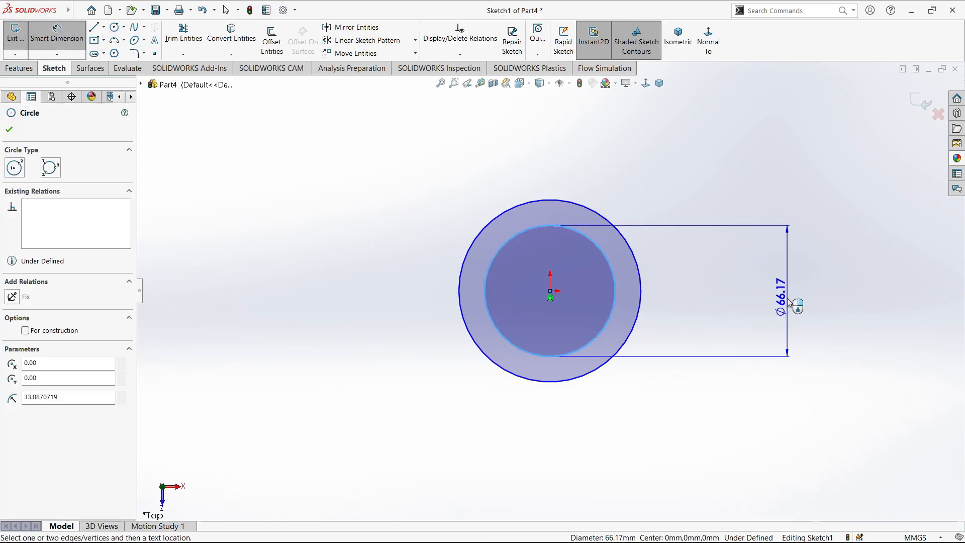
click(787, 302)
text(14)
key(Return)
Step: Dimension the radial gap between the two concentric circles as 2.4 mm
click(504, 220)
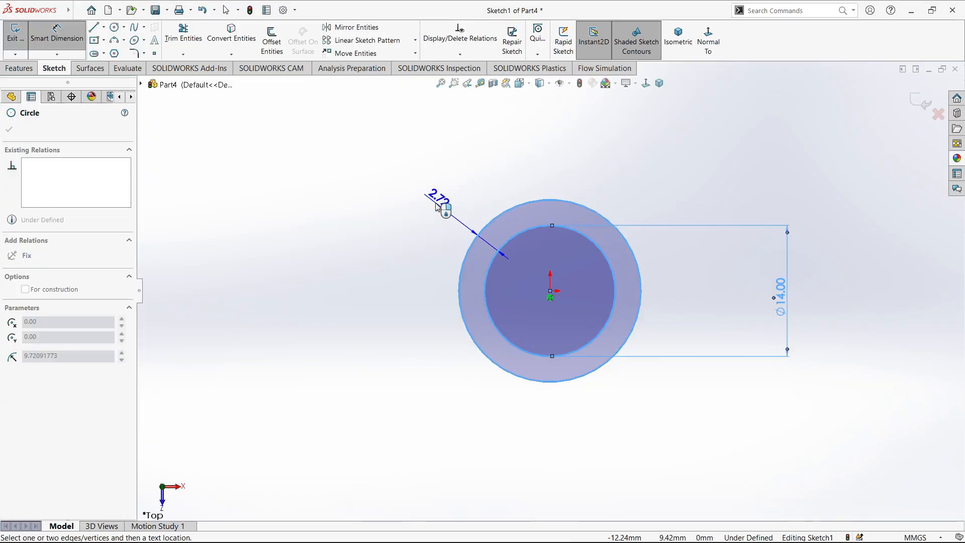
click(438, 201)
text(2.4)
key(Return)
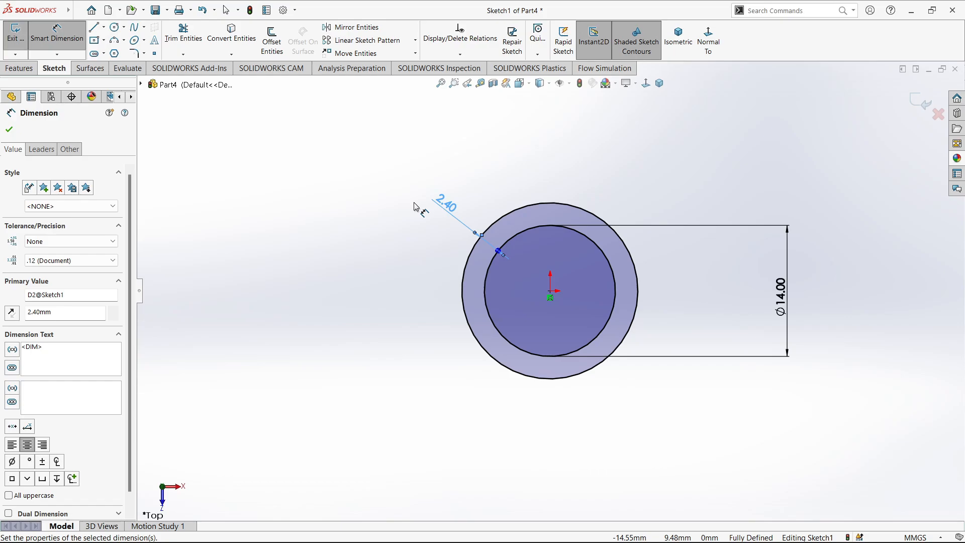
key(Escape)
key(Escape)
Step: Sketch a line across the outer circle from its upper to its lower quadrant and make it vertical
click(104, 27)
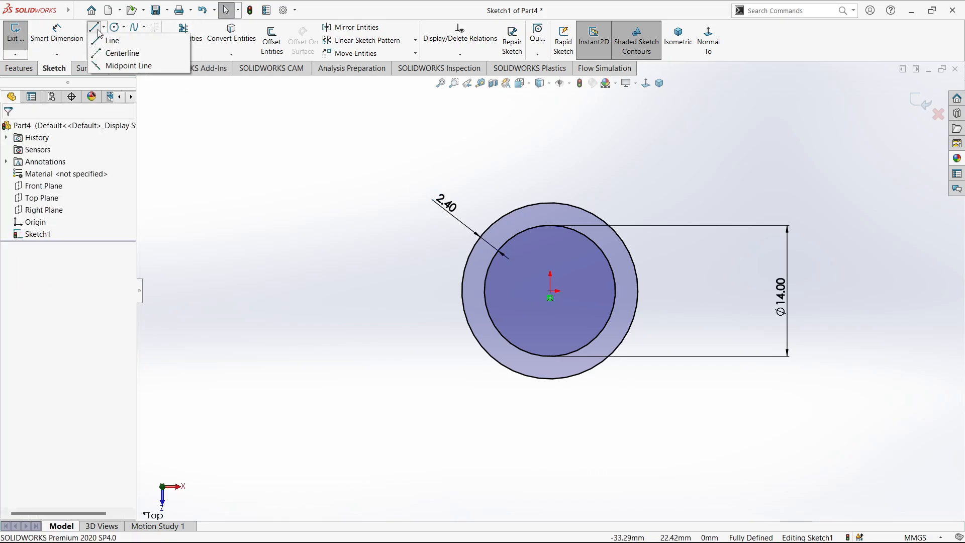
click(108, 36)
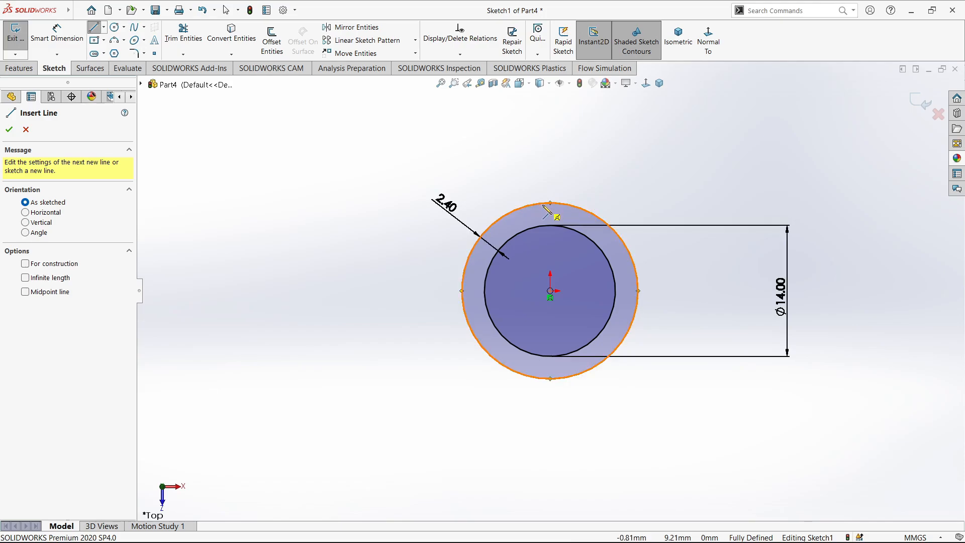
click(550, 204)
click(550, 378)
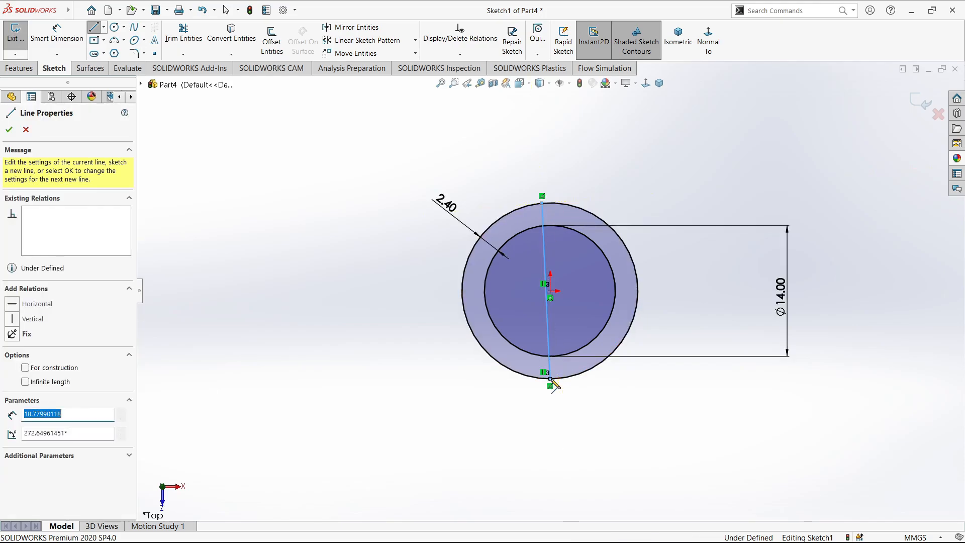
key(Escape)
click(545, 265)
click(591, 216)
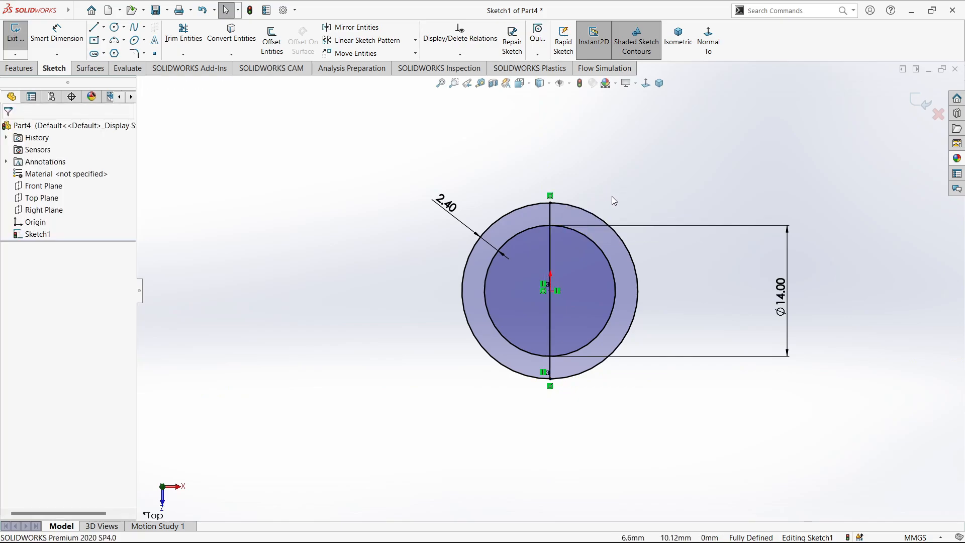
Step: Close and reopen the sketch, and trim away both circles' right halves and the line's middle section to form a C-shaped profile
click(16, 35)
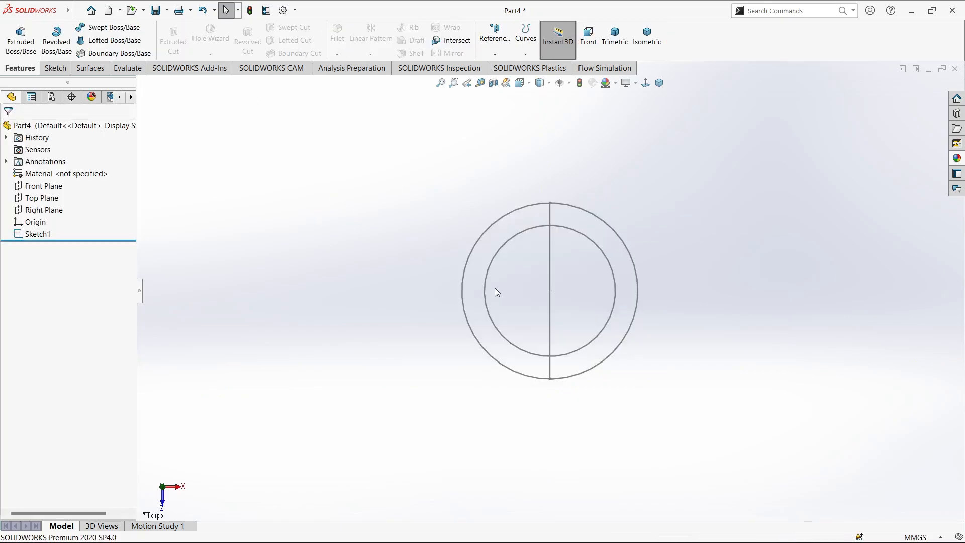
double_click(489, 266)
click(173, 32)
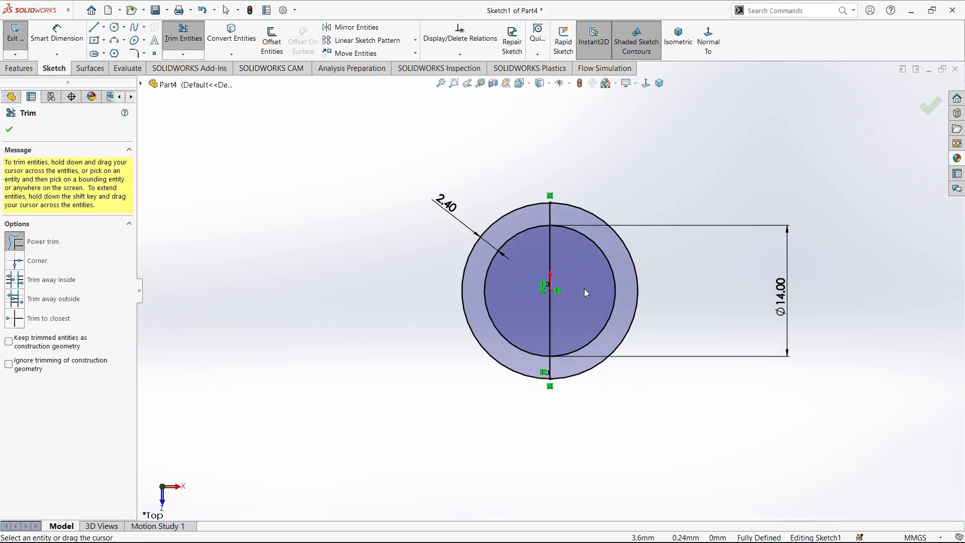
mouse_move(584, 288)
mouse_down()
mouse_move(611, 252)
mouse_move(641, 252)
mouse_move(533, 274)
mouse_move(384, 279)
mouse_up()
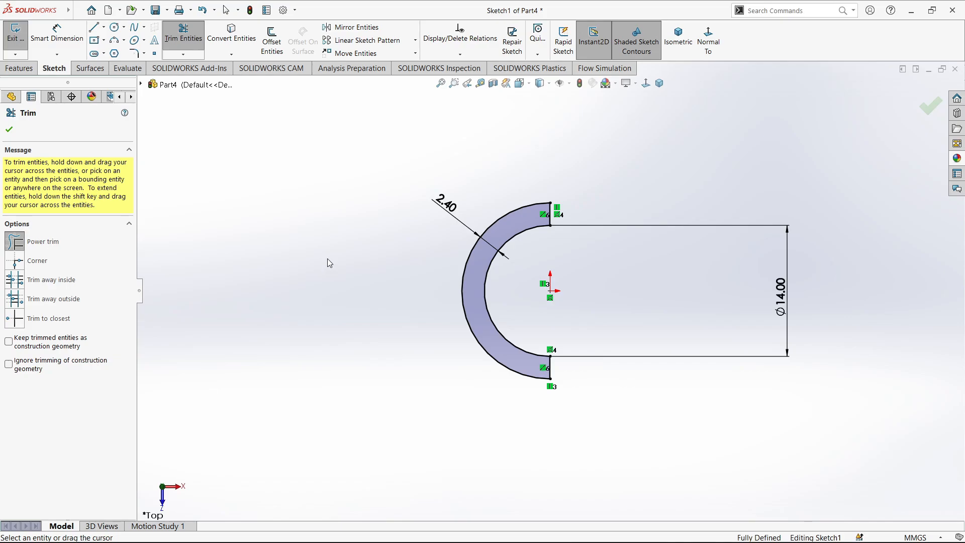
Step: Sketch two separate circles left of the C-shaped profile, about 7 mm and 4.7 mm in diameter, the smaller one nearer and higher
click(114, 27)
click(320, 299)
click(339, 326)
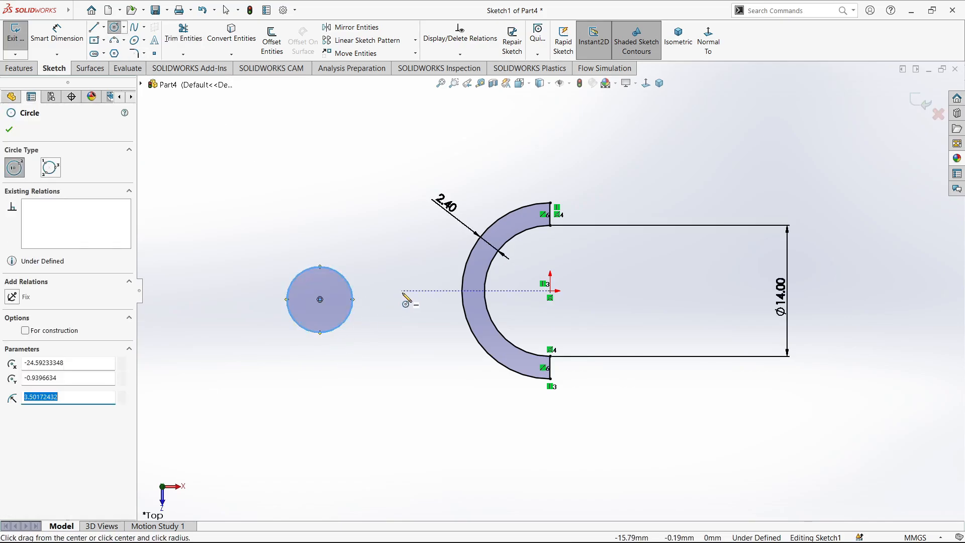
click(417, 260)
click(426, 281)
Step: Dimension the horizontal distance from the larger separate circle's centre to the origin as 11.5 mm
key(d)
click(320, 300)
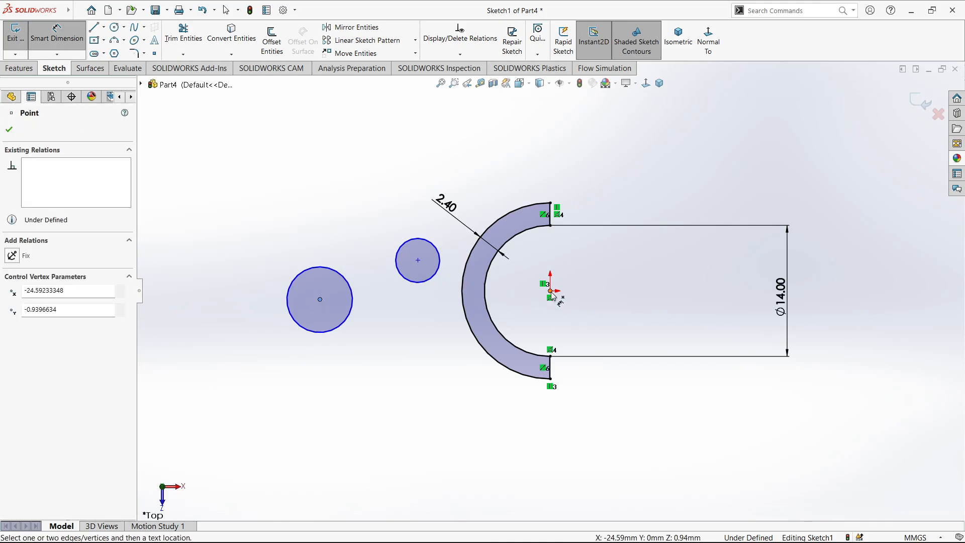
click(550, 290)
click(449, 431)
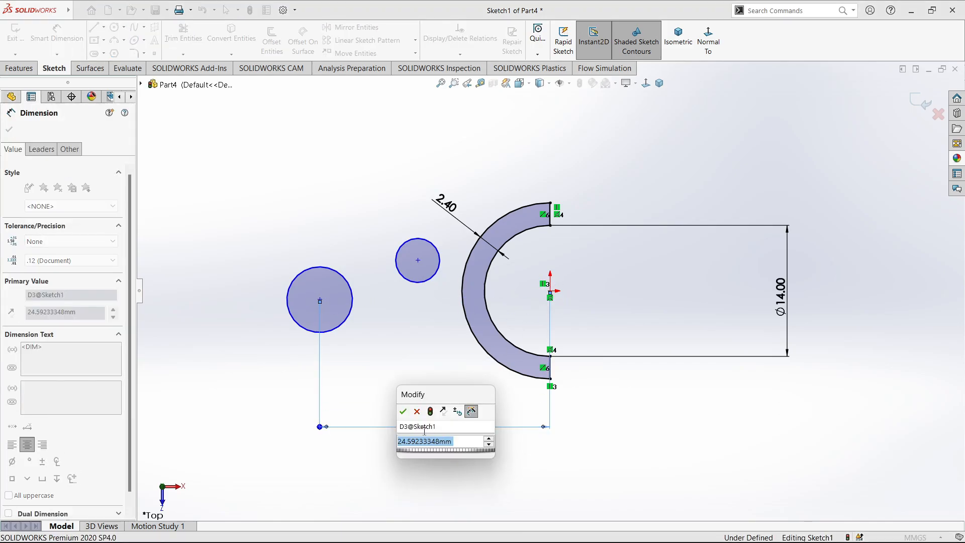
text(11.5)
key(Return)
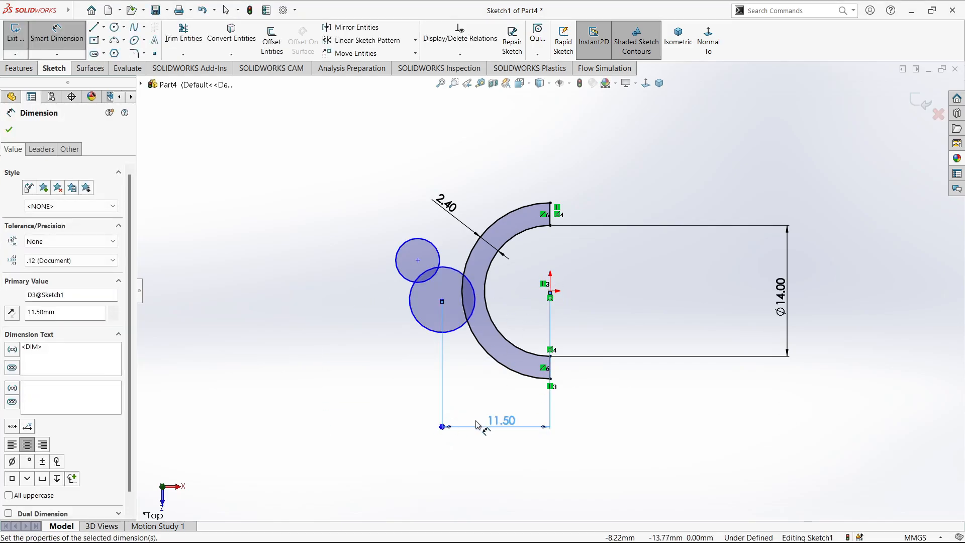
Step: Delete the 11.5 mm centre-to-origin dimension and move the larger circle back away from the C-shaped profile
right_click(496, 425)
click(525, 455)
right_click(499, 421)
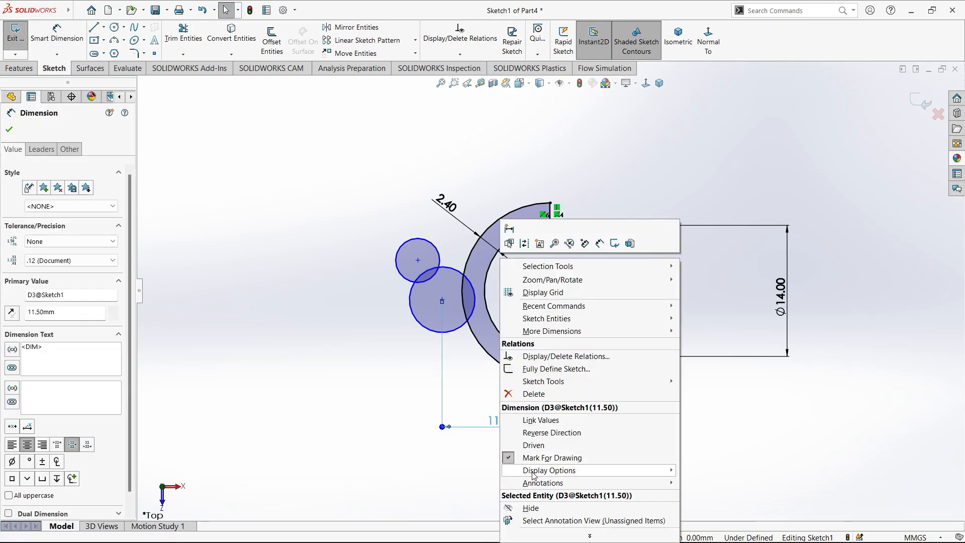
click(533, 394)
drag(442, 300, 337, 303)
click(448, 385)
Step: Dimension the horizontal distance between the larger circle's near edge and the C-profile's inner arc as 11.5 mm
right_drag(448, 384, 446, 347)
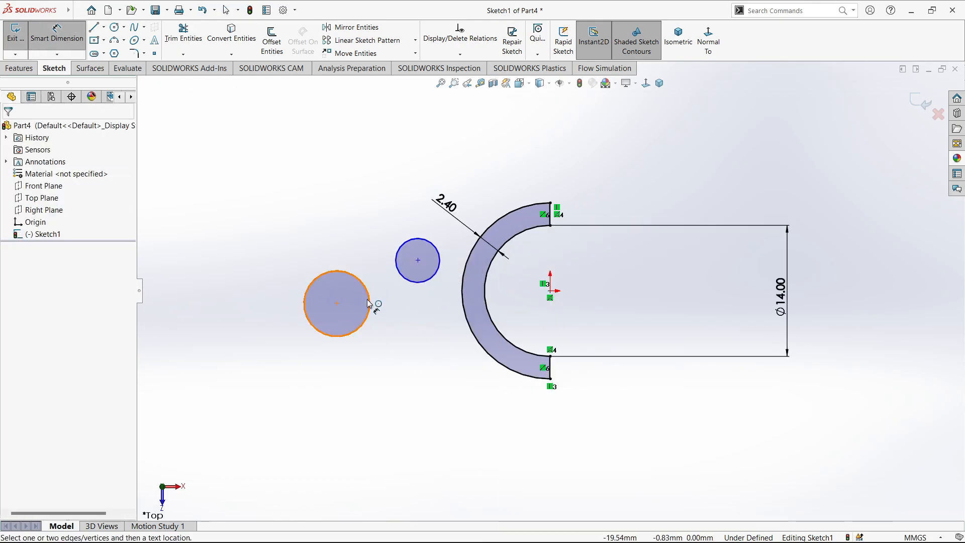
click(371, 311)
click(484, 293)
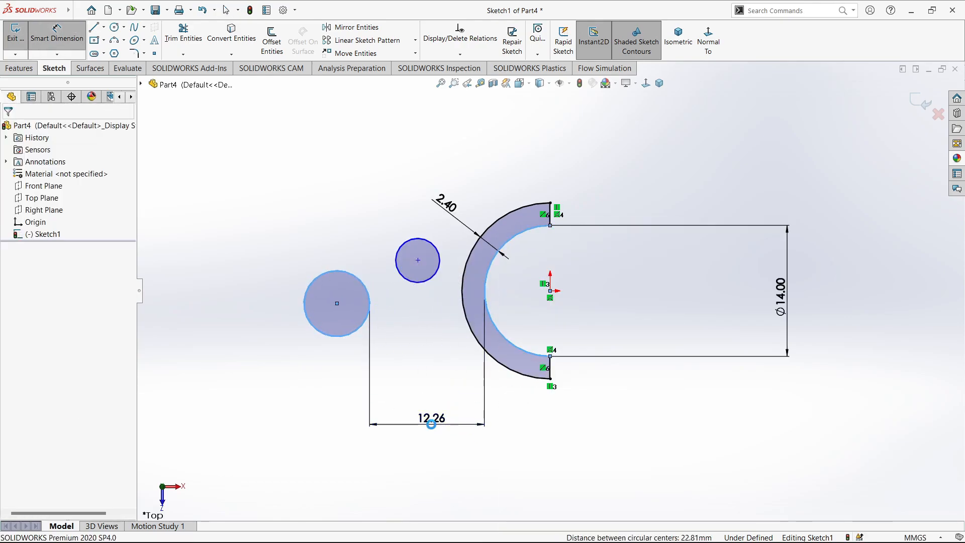
click(431, 424)
text(11.5)
key(Return)
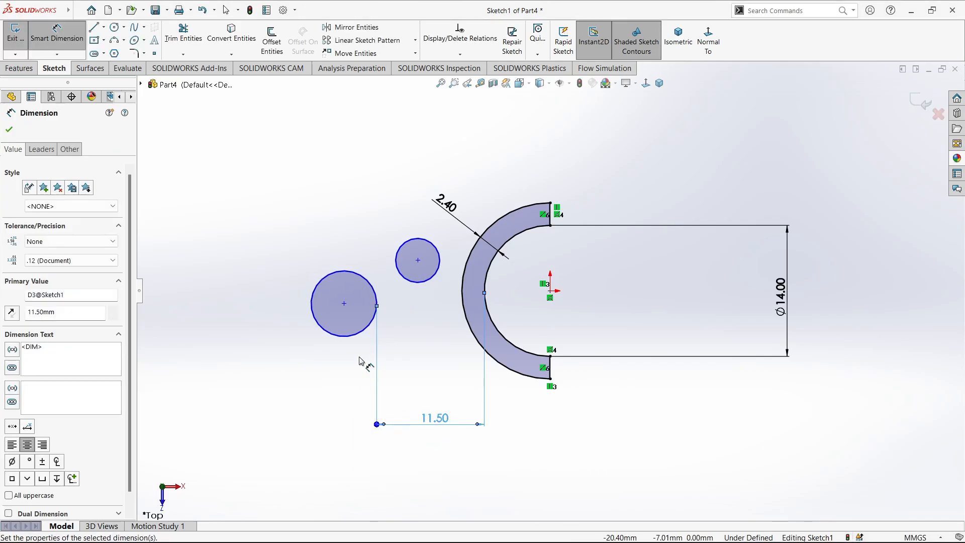
Step: Dimension the larger separate circle's diameter as 5.5 mm
click(322, 325)
click(248, 397)
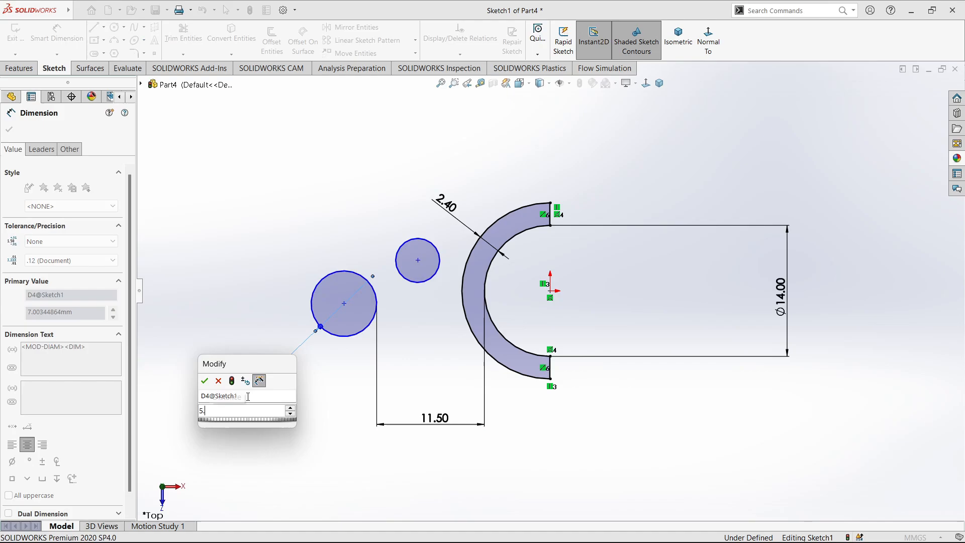
text(5.5)
key(Return)
key(Escape)
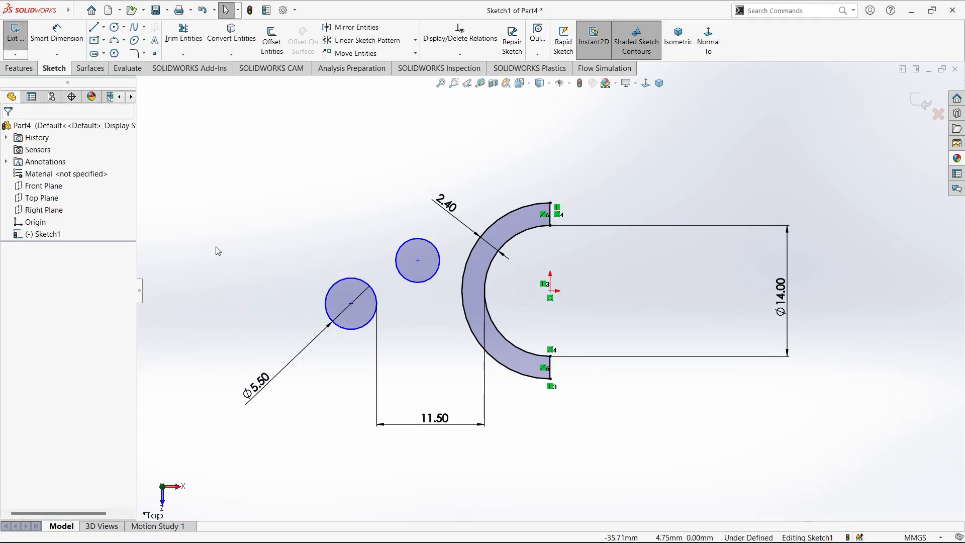
Step: Draw a centerline from the 5.5 mm circle's centre to the origin and make it horizontal
click(104, 27)
click(115, 48)
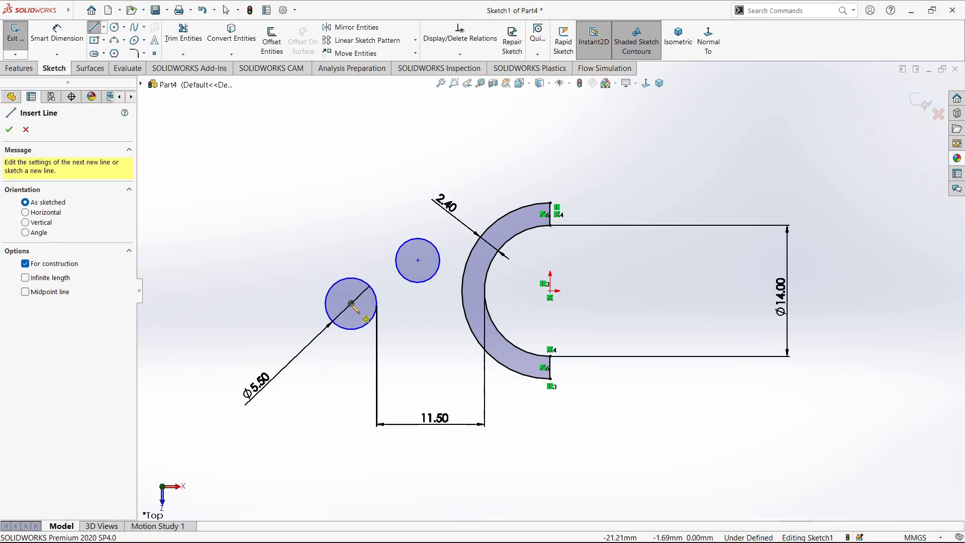
click(351, 303)
click(550, 290)
right_click(646, 288)
click(659, 300)
click(452, 296)
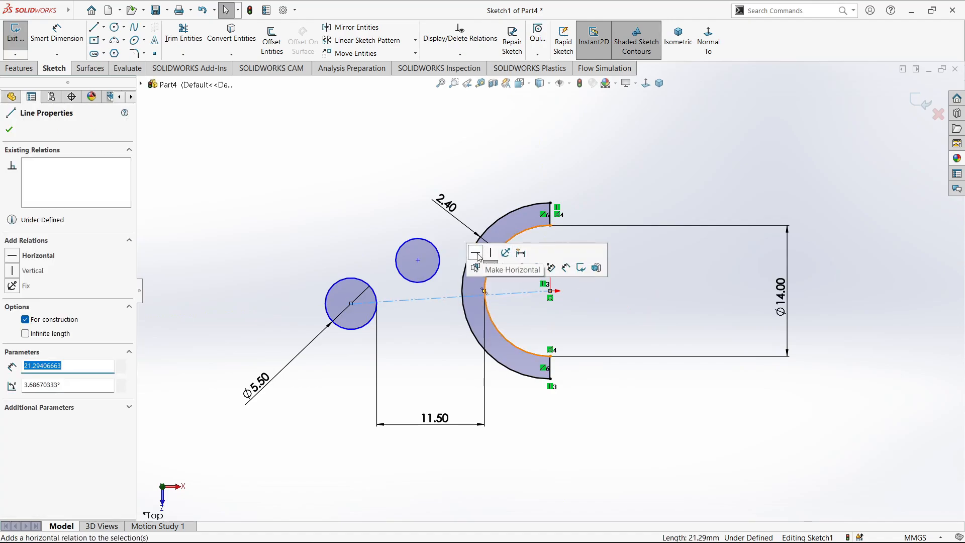
click(477, 254)
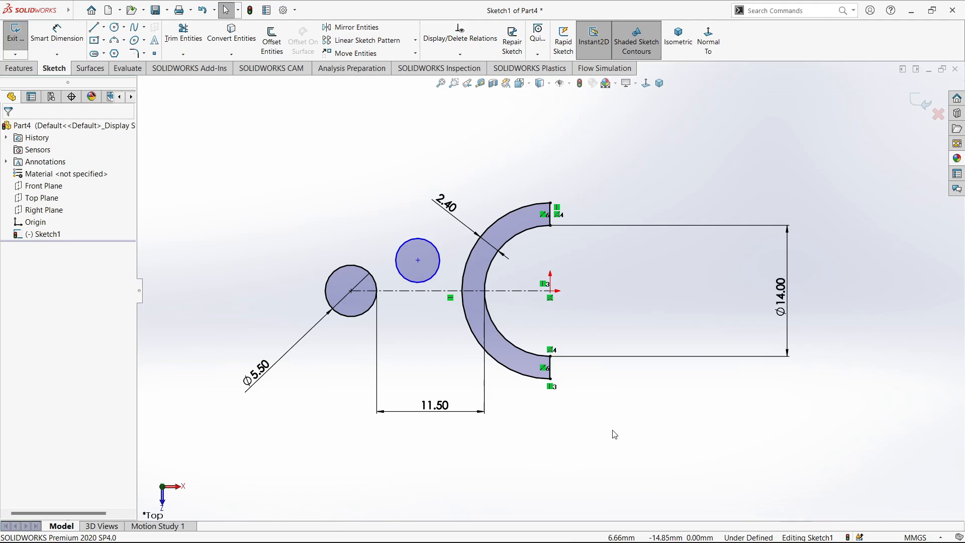
Step: Dimension the vertical distance between the smaller circle's centre and the horizontal centerline as 3 mm
right_drag(360, 431, 363, 394)
click(408, 291)
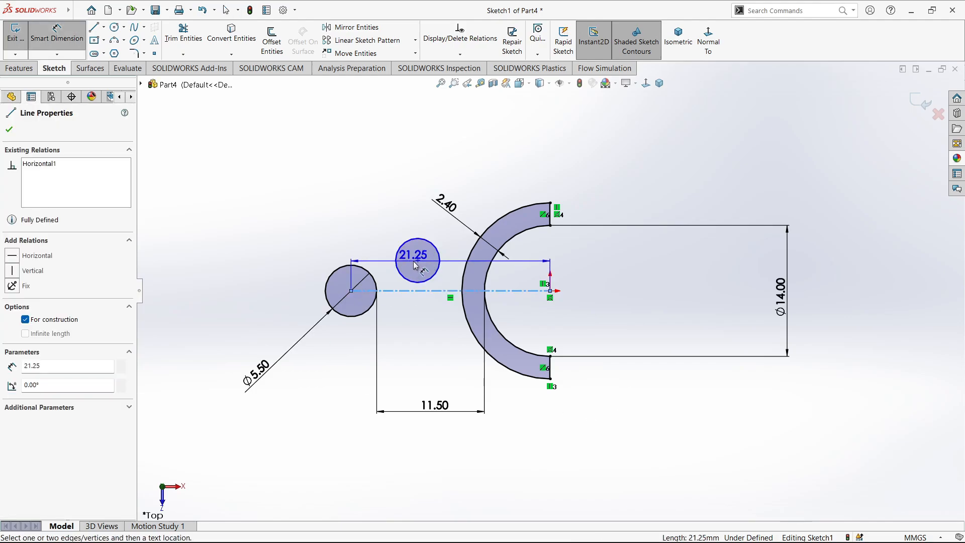
click(417, 260)
click(284, 273)
text(3)
key(Return)
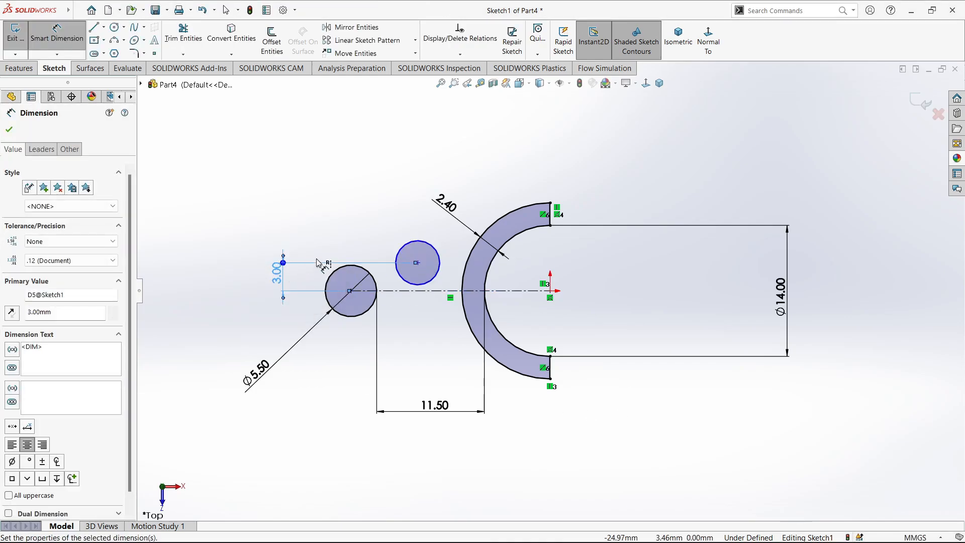
Step: Dimension the smaller separate circle's diameter as 4 mm
click(416, 273)
click(342, 171)
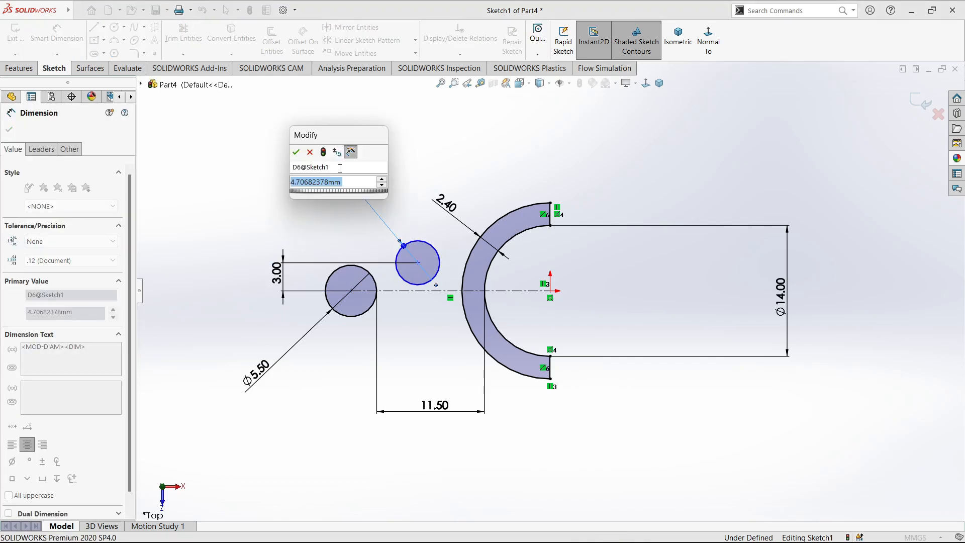
text(4)
key(Return)
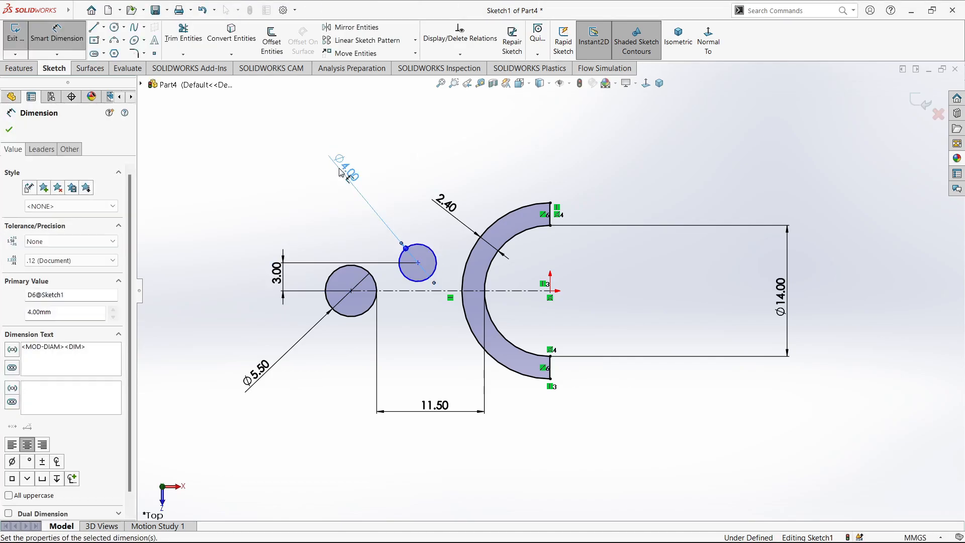
Step: Dimension the horizontal distance from the 4 mm circle's centre to the C-profile's inner arc as 5 mm
click(418, 262)
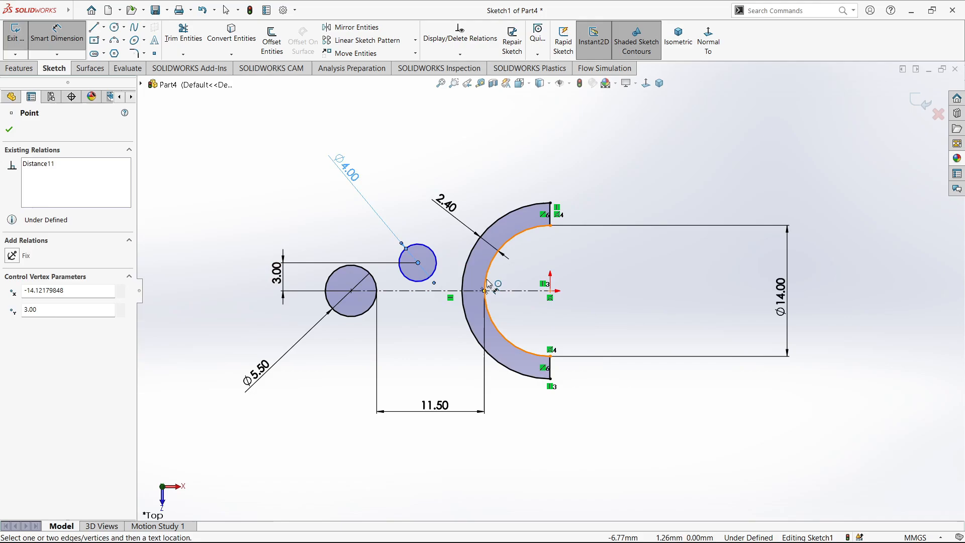
click(486, 284)
click(475, 149)
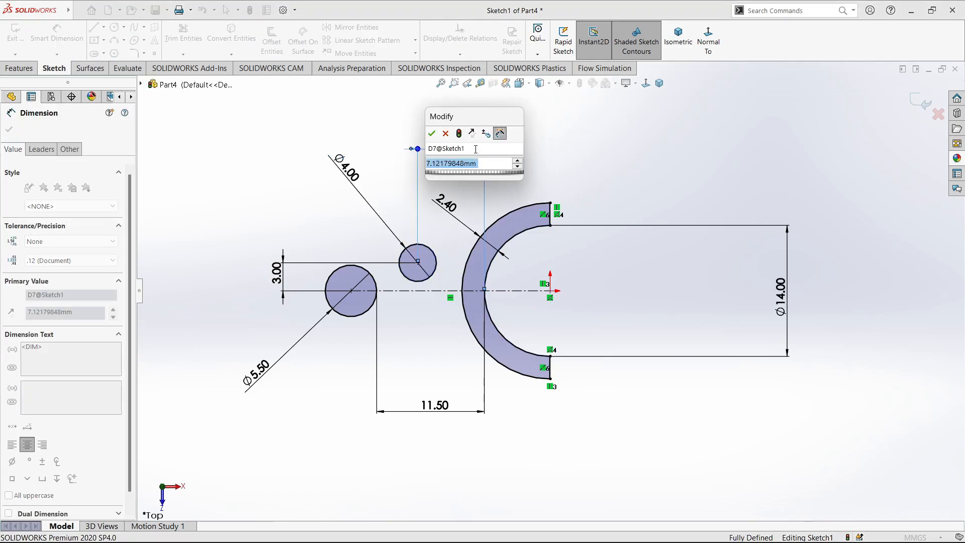
text(5)
key(Return)
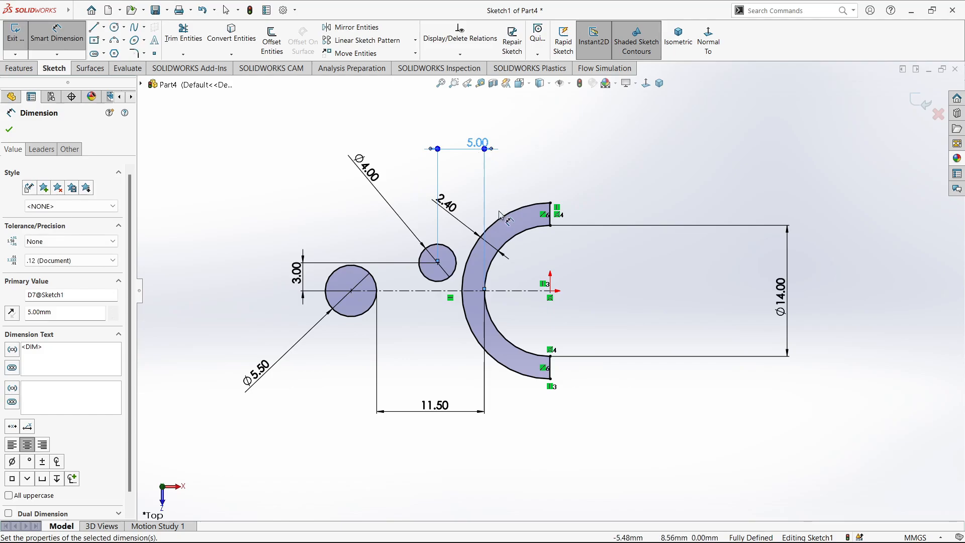
key(Escape)
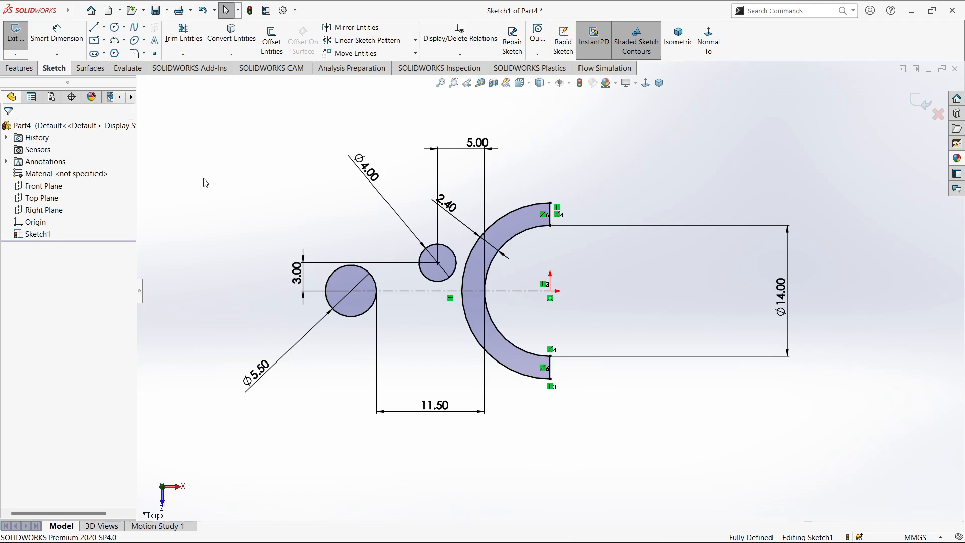
Step: Offset the 5.5 mm circle outward by 2.4 mm
click(271, 40)
click(336, 280)
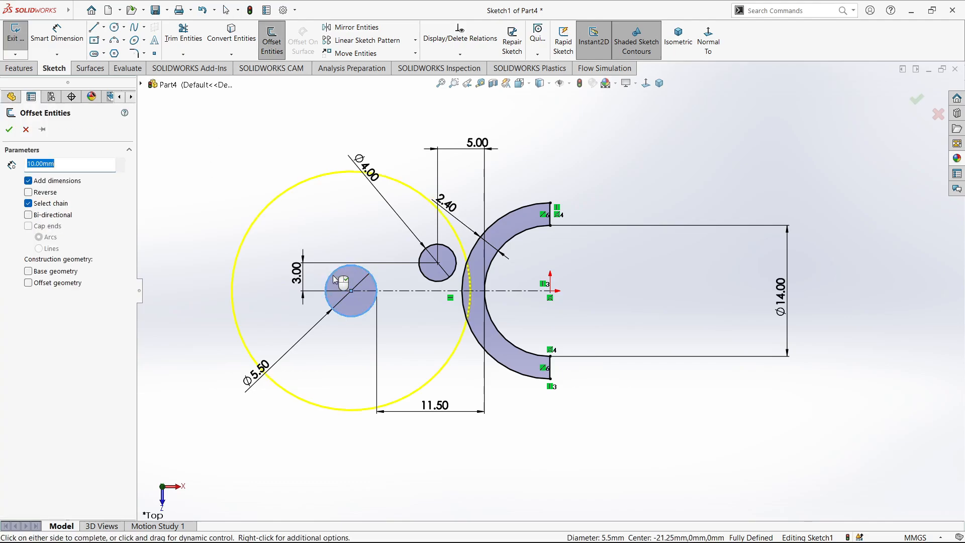
text(2.4)
key(Return)
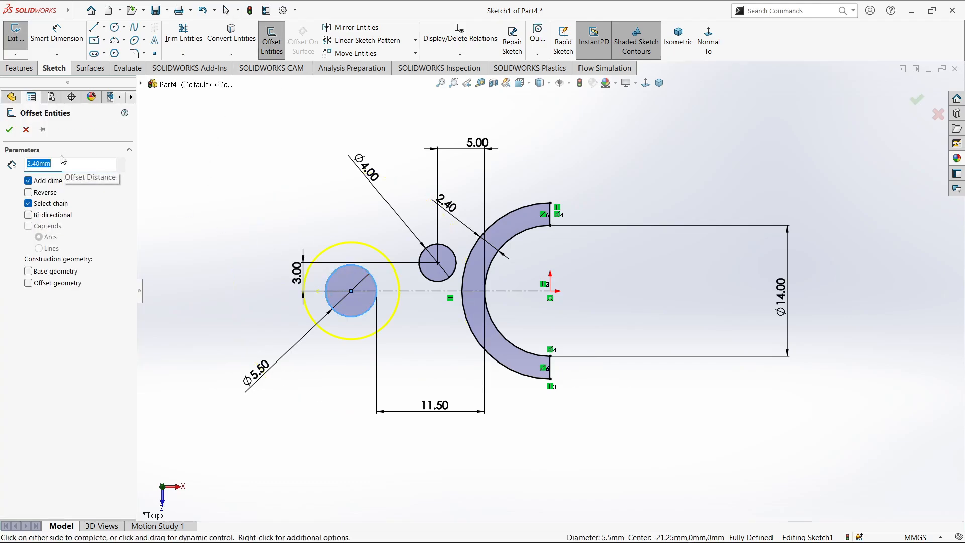
click(9, 131)
Step: Sketch a line tangent to the top of the ring's outer circle and attach its other end to the C-profile's outer arc
click(93, 28)
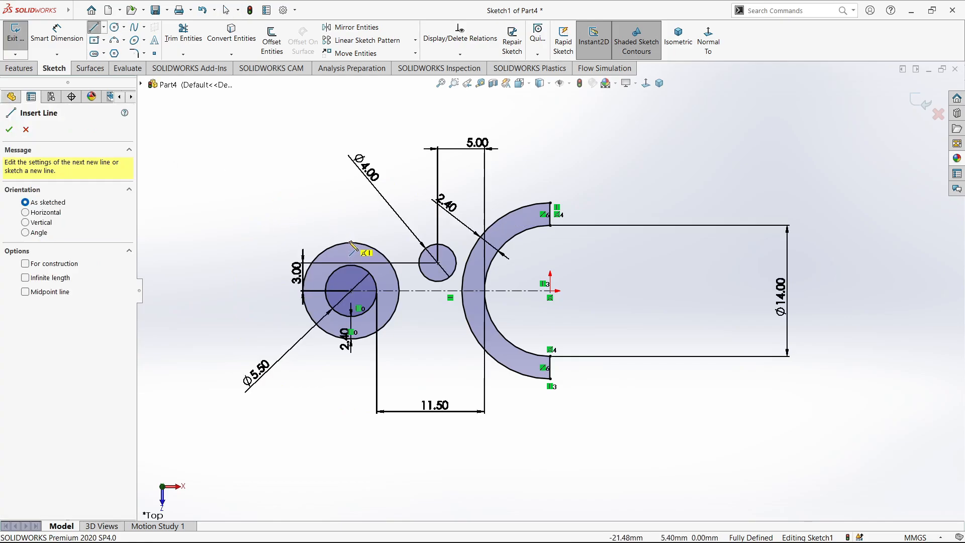
click(340, 244)
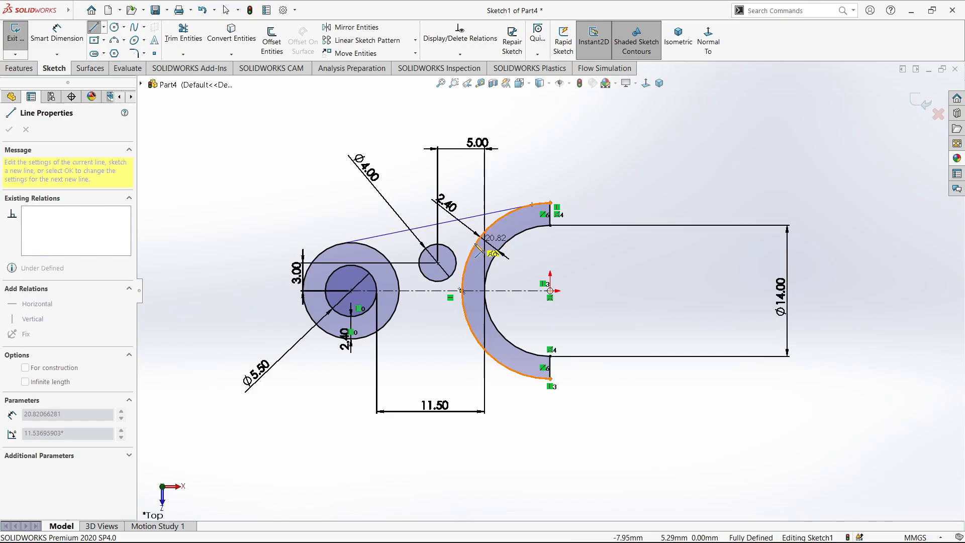
click(506, 220)
key(Escape)
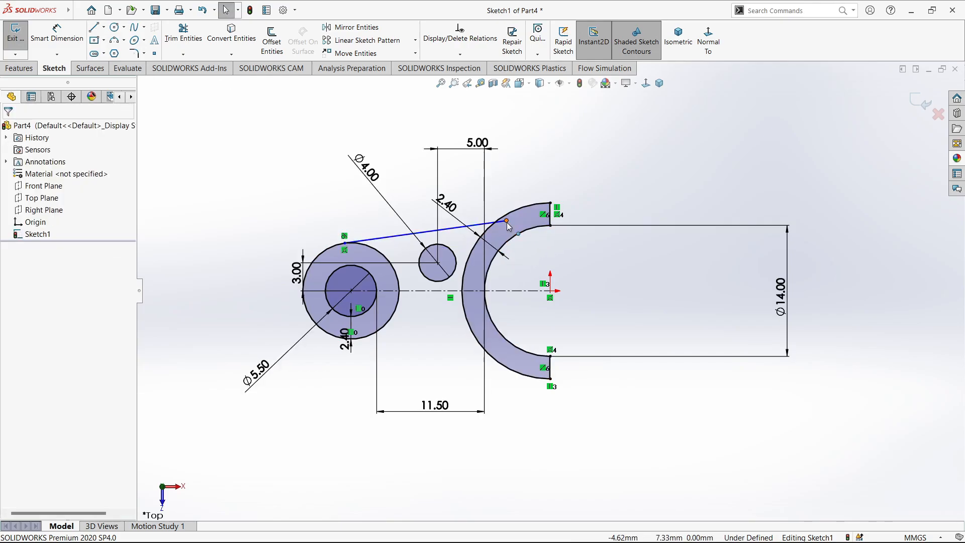
drag(506, 220, 491, 225)
Step: Align the upper tangent line's end on the outer arc horizontally with the upper endpoint of the C-profile's inner arc
click(559, 264)
click(550, 225)
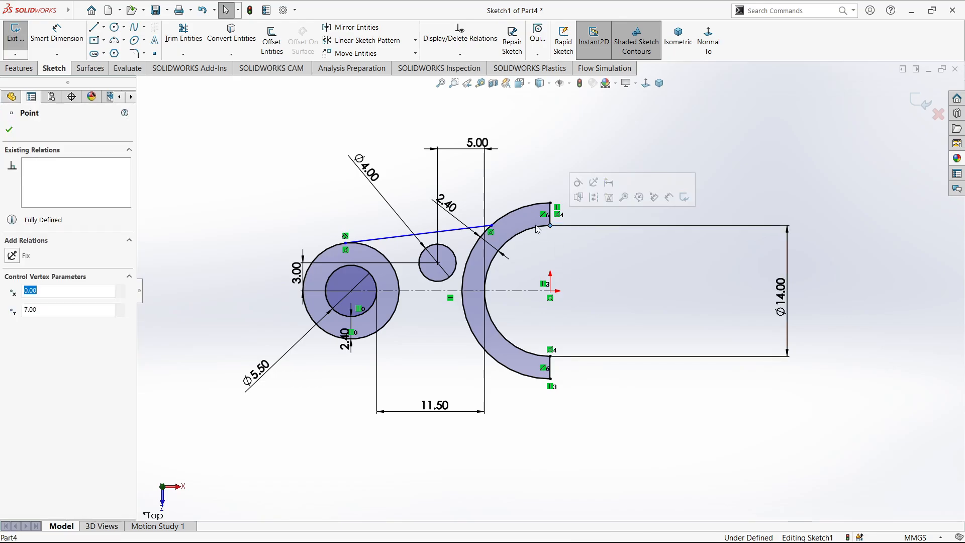
ctrl+click(491, 225)
click(522, 180)
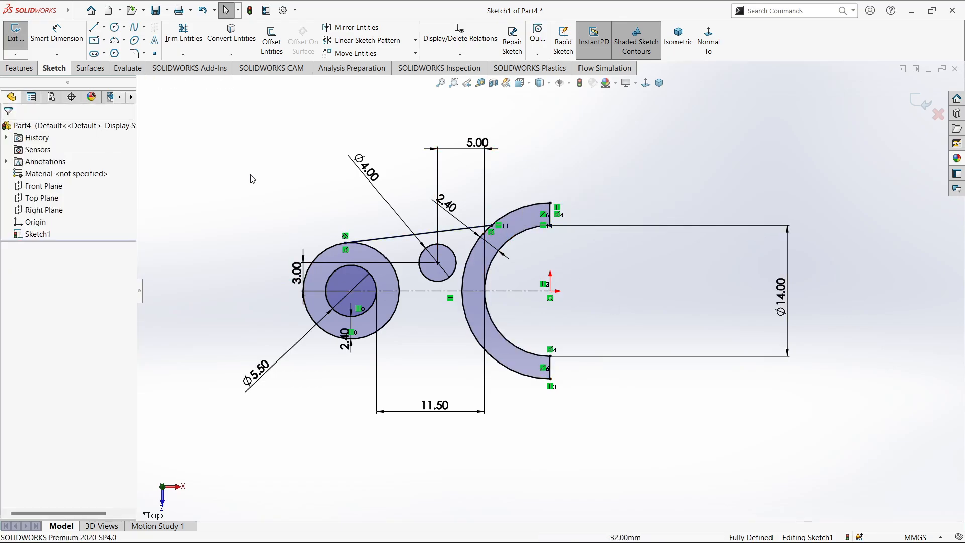
Step: Sketch a lower tangent line from the ring's bottom to the C-profile's outer arc and trim the arc segments inside the outline
click(94, 27)
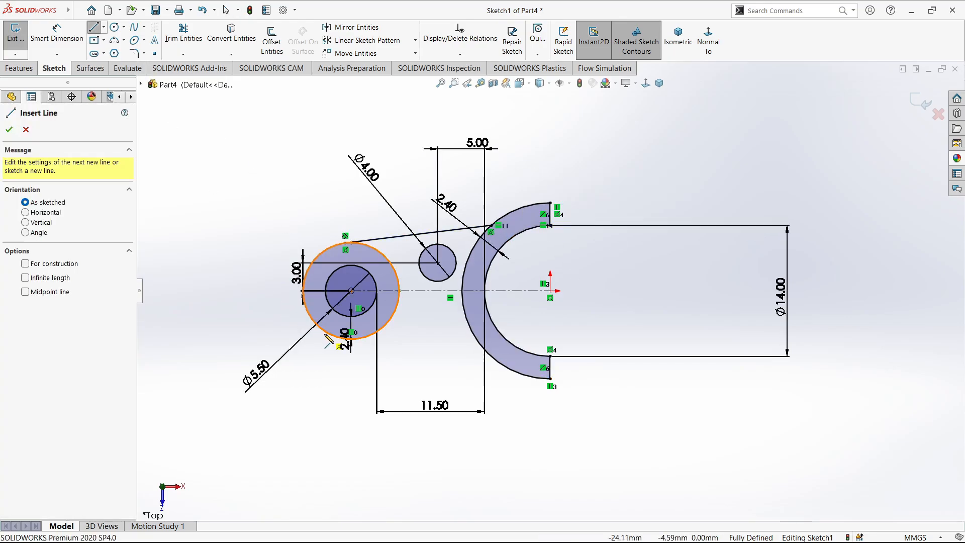
click(347, 340)
click(532, 376)
key(Escape)
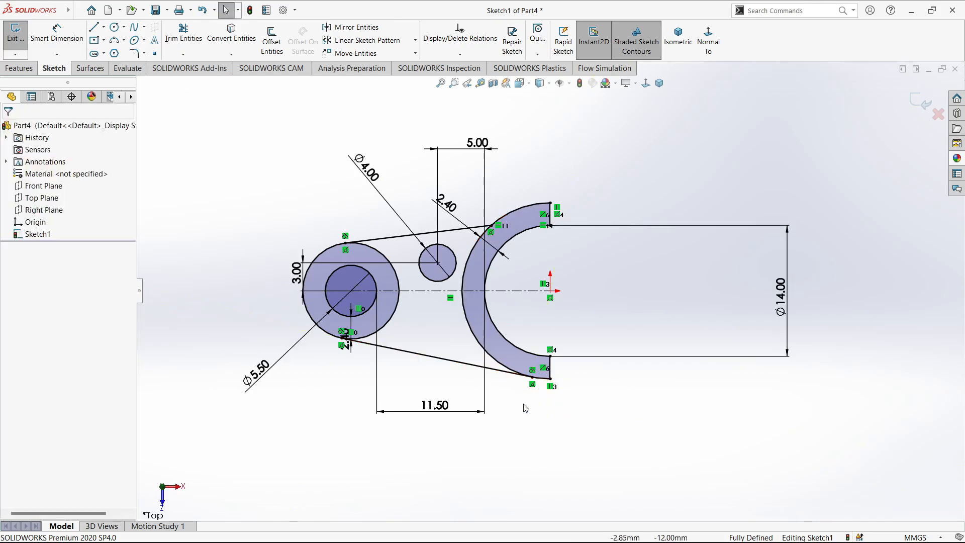
click(183, 38)
mouse_move(449, 332)
mouse_down()
mouse_move(384, 314)
mouse_move(417, 321)
mouse_move(466, 312)
mouse_move(601, 210)
mouse_up()
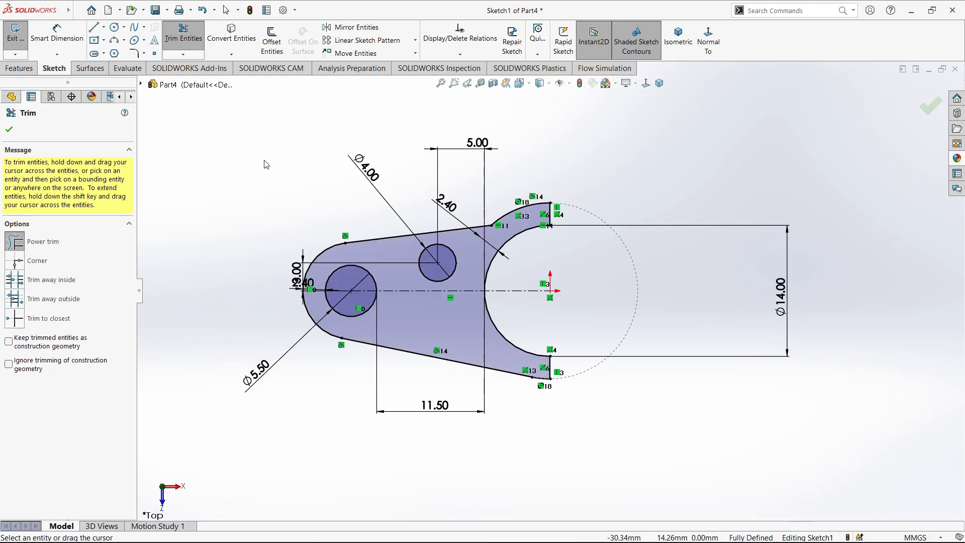
Step: Extrude the closed profile 2 mm as a blind boss
click(20, 68)
click(20, 38)
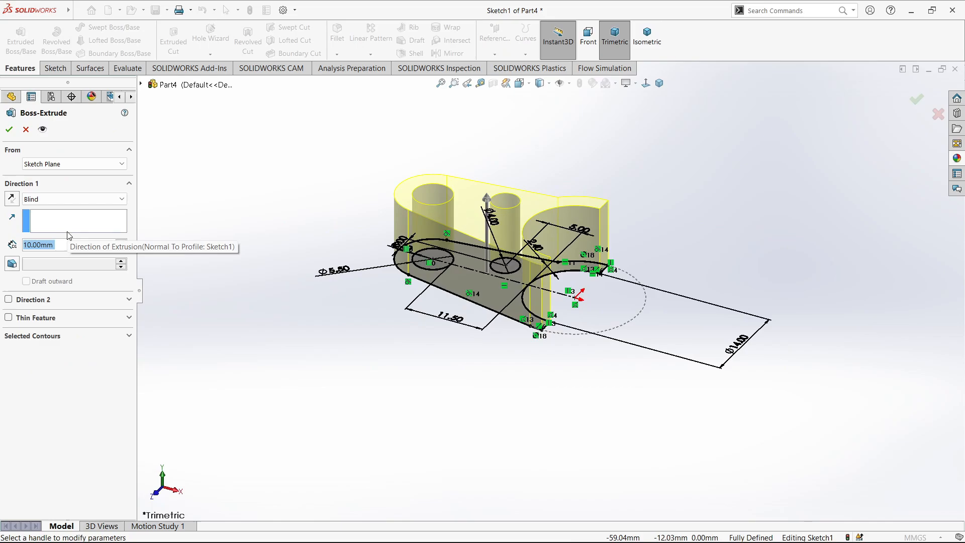
text(2)
key(Return)
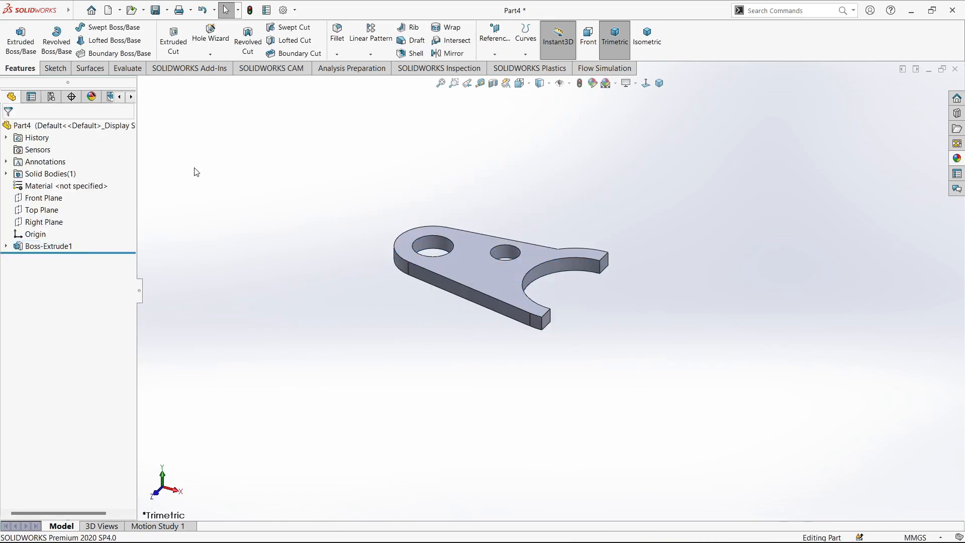
Step: Set up a 0.3 mm fillet on the plate's rounded outer edge, without the flat face in the selection
middle_drag(490, 434, 503, 432)
scroll(426, 185, down, 1)
click(337, 34)
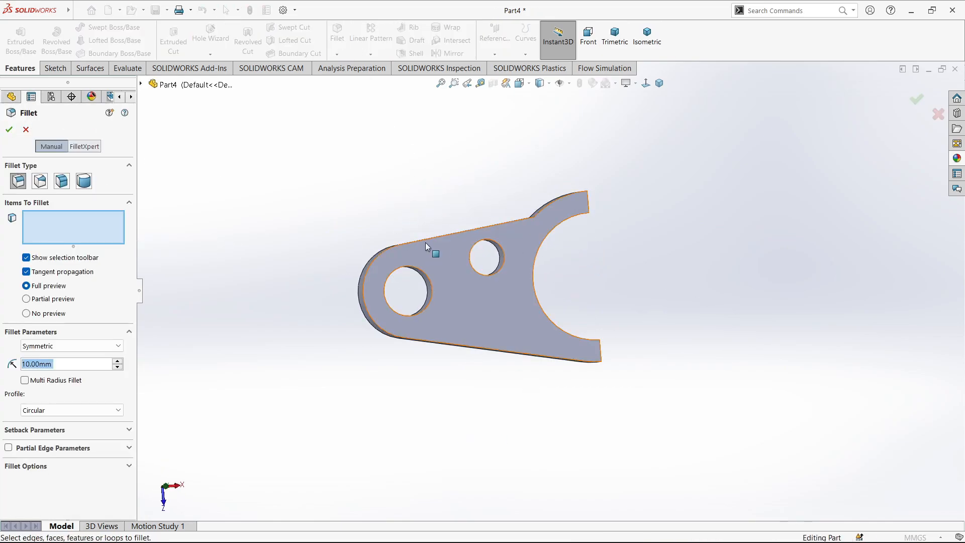
click(429, 246)
drag(89, 370, 1, 371)
text(1)
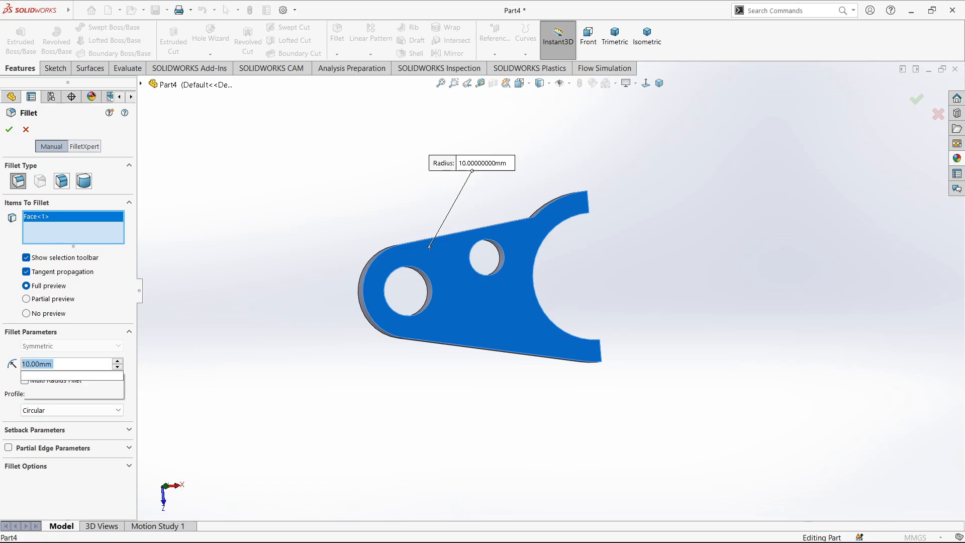
key(Return)
text(0.3)
key(Return)
middle_drag(362, 297, 387, 276)
click(393, 273)
click(375, 256)
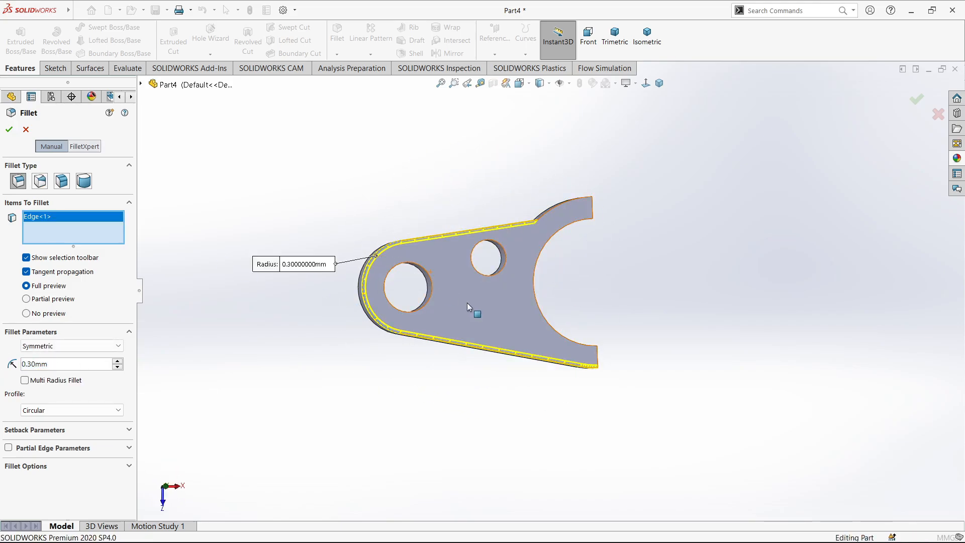
Step: Add the upper jaw's outer side, the remaining outer edge and a lower jaw tip edge to the 0.3 mm fillet
click(552, 216)
middle_drag(570, 250, 534, 379)
scroll(535, 379, up, 3)
click(536, 309)
scroll(542, 336, down, 3)
middle_drag(542, 336, 510, 312)
click(524, 309)
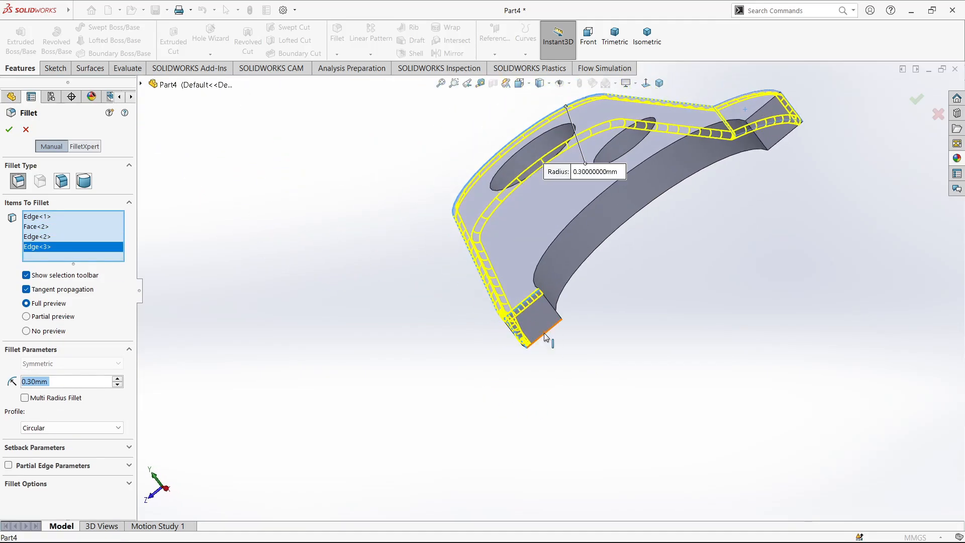
Step: Add the remaining jaw tip edges and both edges of the C opening's inner arc, and apply the fillet
click(546, 337)
click(540, 258)
click(548, 303)
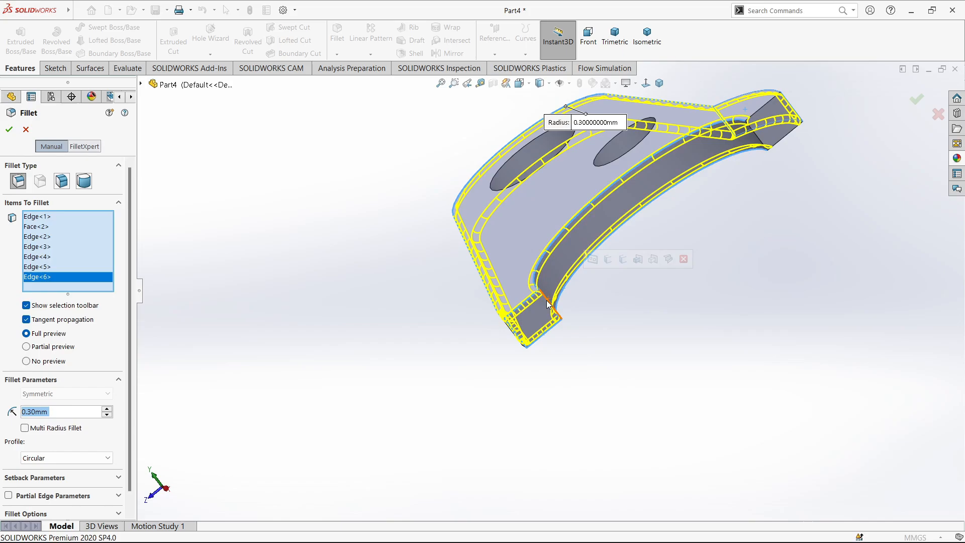
click(547, 301)
click(757, 108)
click(767, 110)
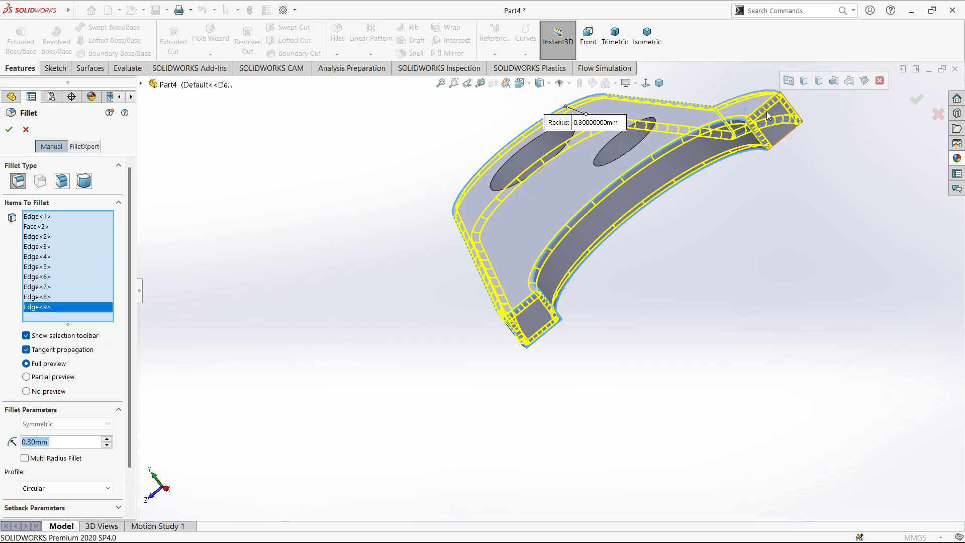
click(782, 95)
middle_drag(766, 176, 550, 455)
click(9, 129)
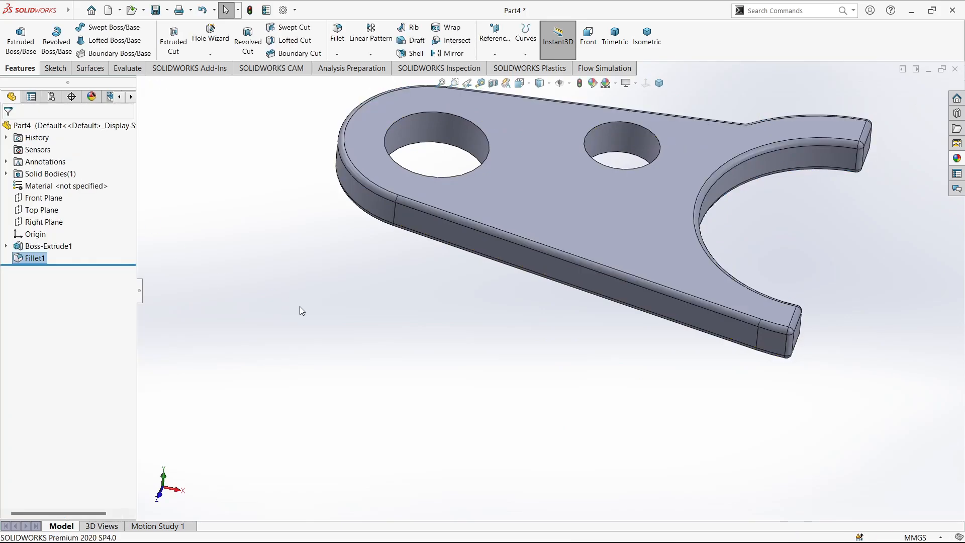
Step: Show the finished plate in isometric view with the feature tree collapsed and a plain white scene background
middle_drag(299, 306, 645, 313)
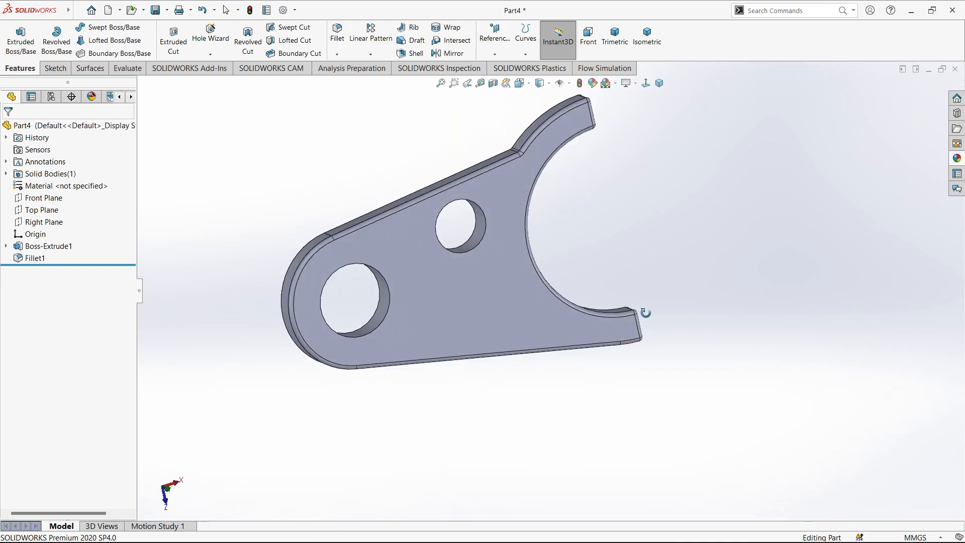
key(Escape)
click(647, 35)
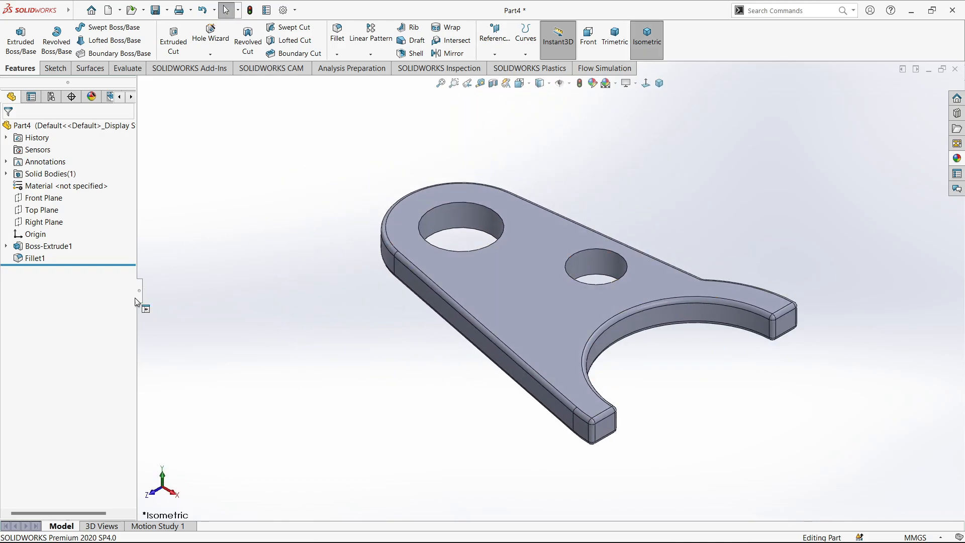
click(139, 290)
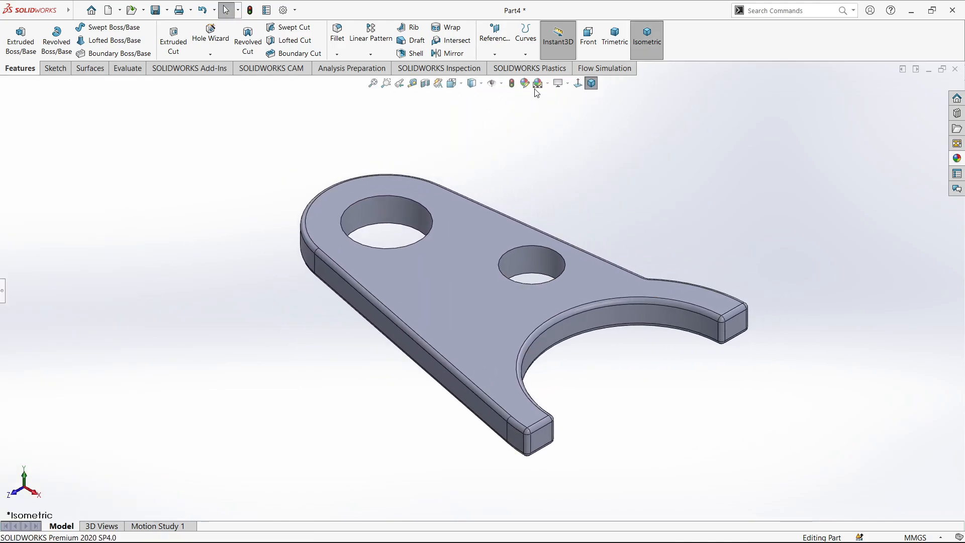
click(537, 83)
click(553, 124)
Step: Apply the first steel appearance from the Metal appearances to the part
click(956, 158)
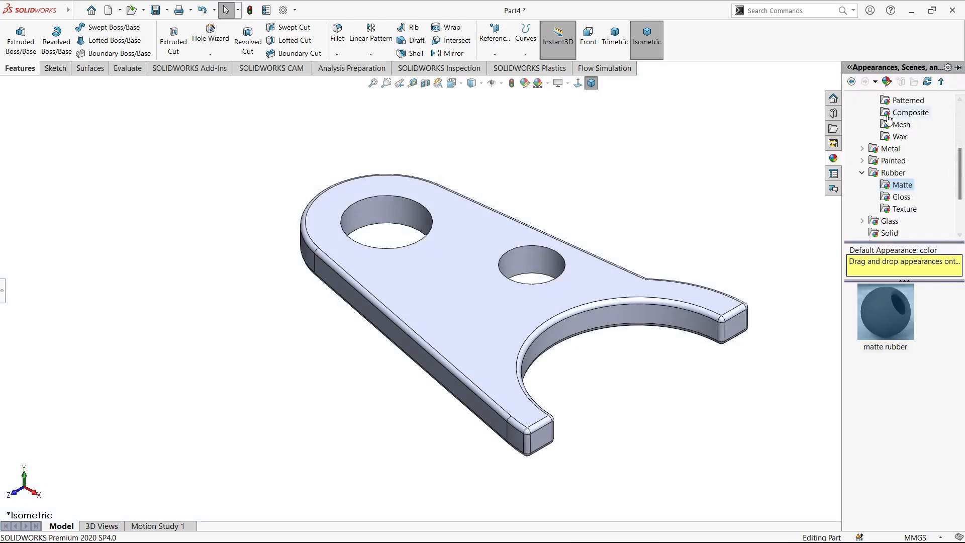
scroll(885, 196, down, 2)
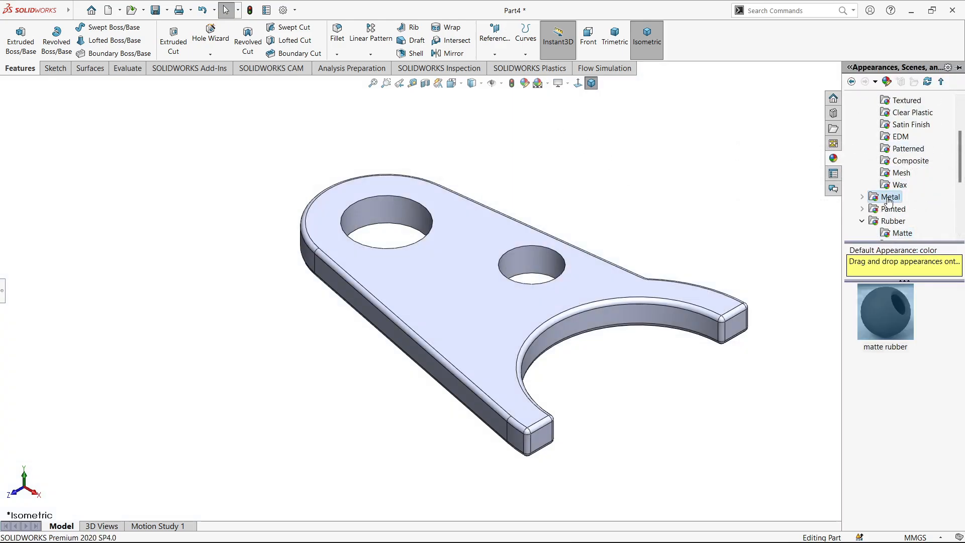
click(864, 199)
click(901, 112)
double_click(885, 312)
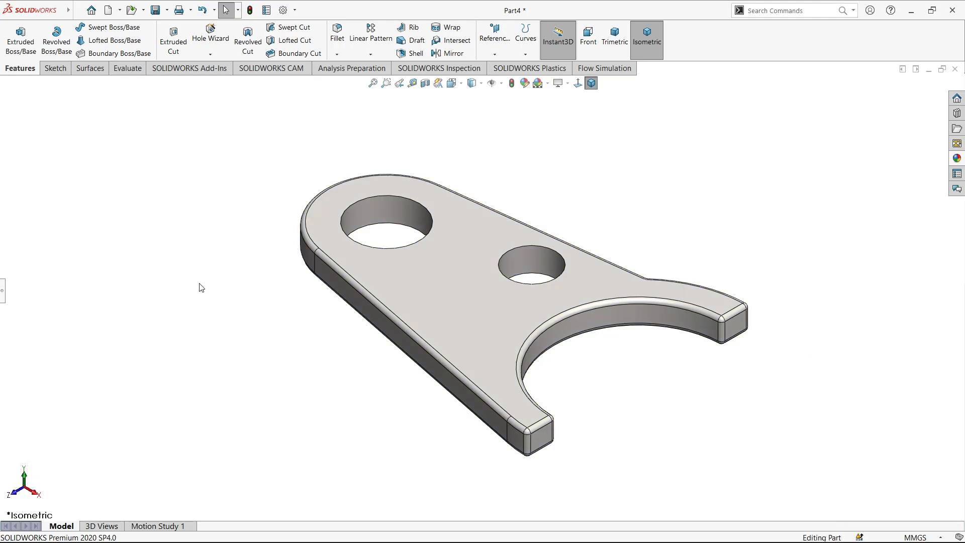
Step: Try the polished aluminum and cast aluminum appearances on the part
click(957, 159)
click(907, 137)
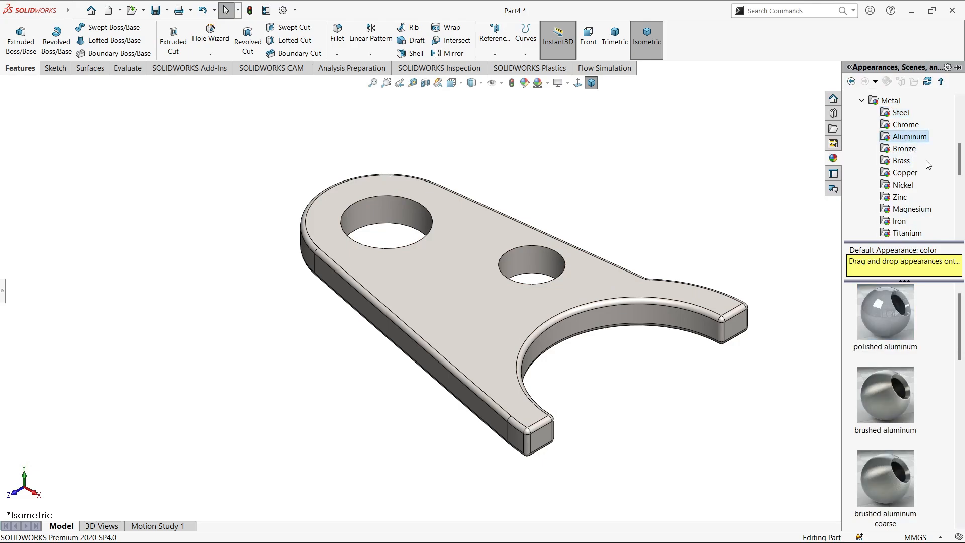
double_click(878, 299)
scroll(893, 397, down, 3)
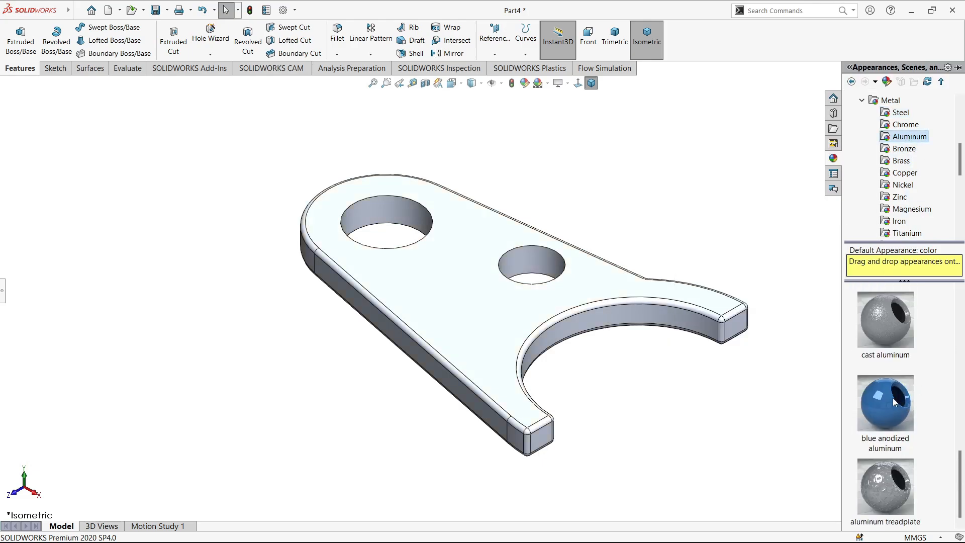
double_click(890, 337)
click(887, 478)
scroll(886, 452, up, 5)
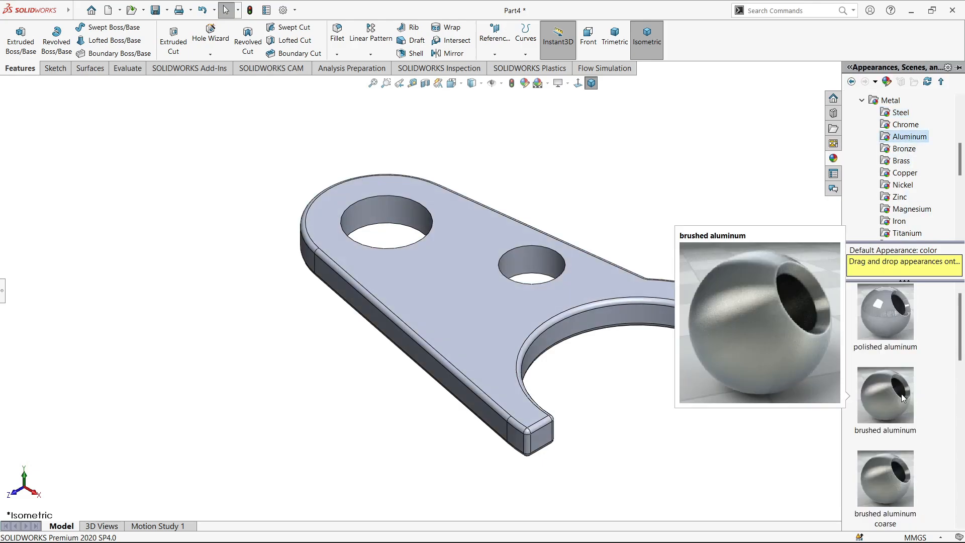
double_click(891, 309)
Step: Look through the bronze and chrome appearances and return the part to a steel appearance
click(904, 149)
click(905, 124)
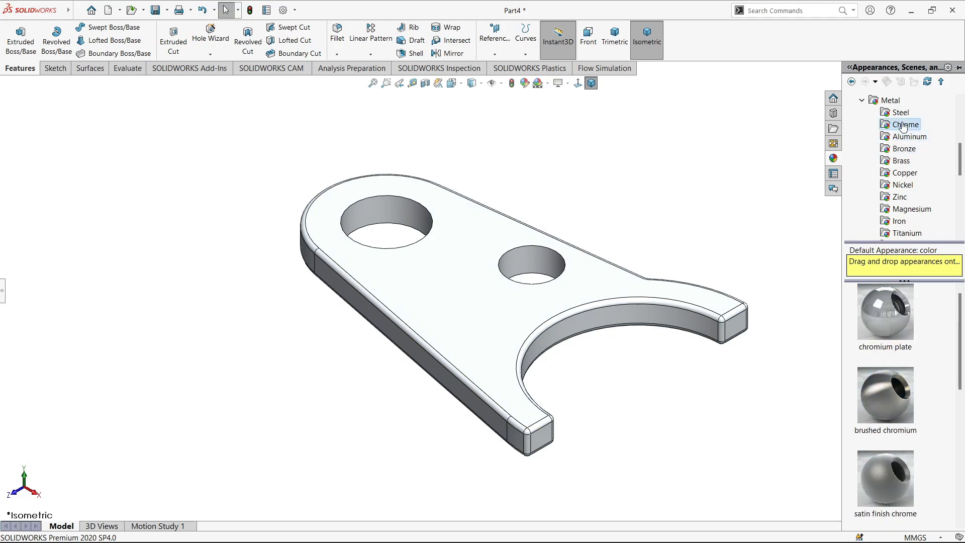
click(900, 113)
Step: Open Motion Study 1 and play its animation
click(157, 526)
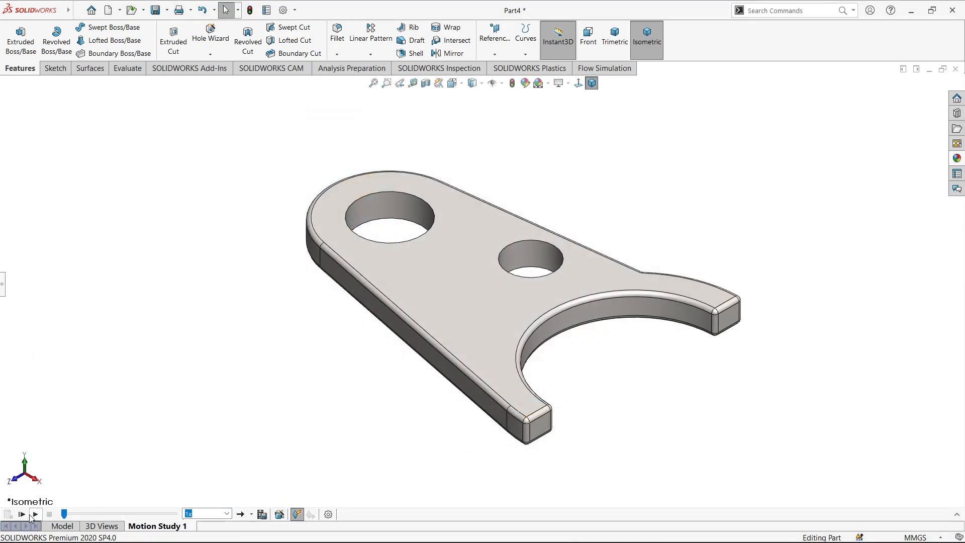
click(34, 514)
click(36, 515)
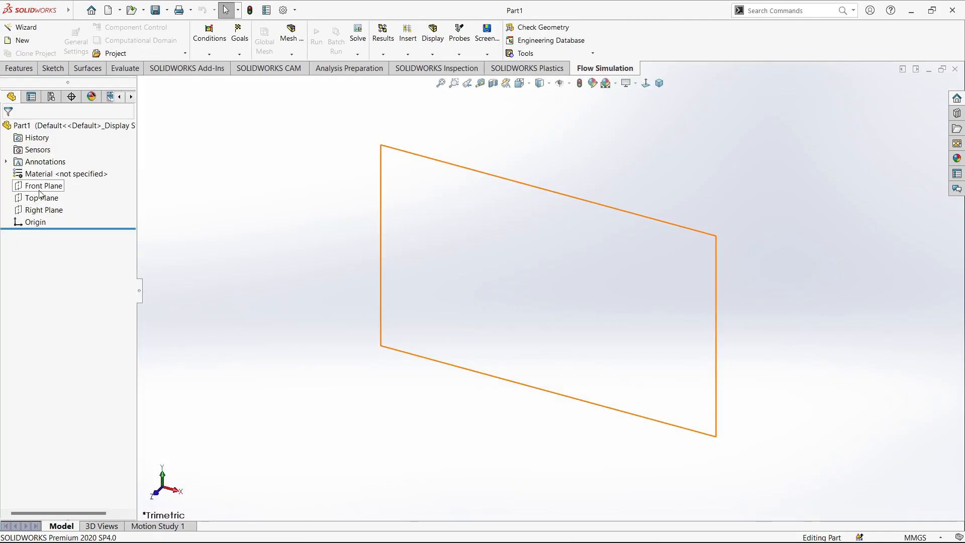
Step: Start a sketch on the new part's Top Plane and draw a horizontal centerline about 167 mm long from the origin
click(42, 198)
click(93, 179)
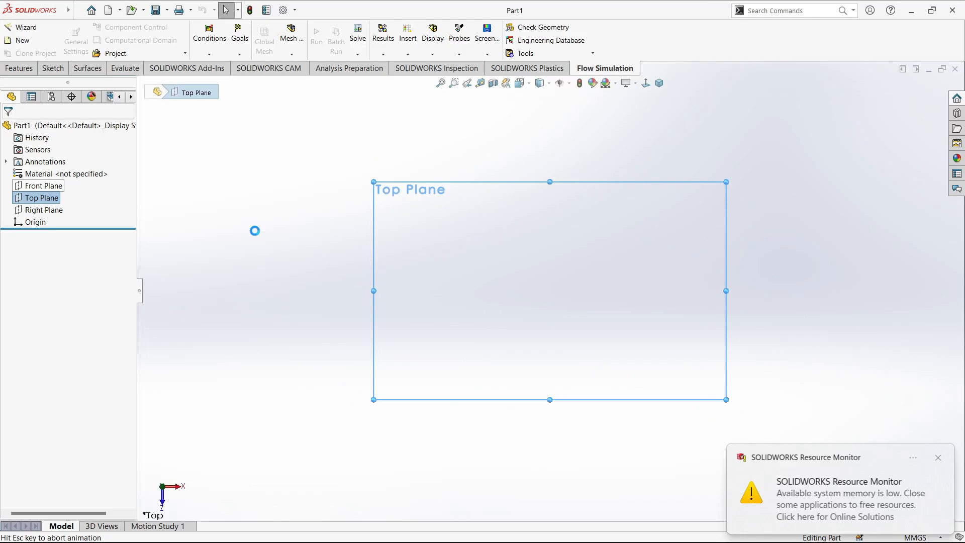
click(104, 27)
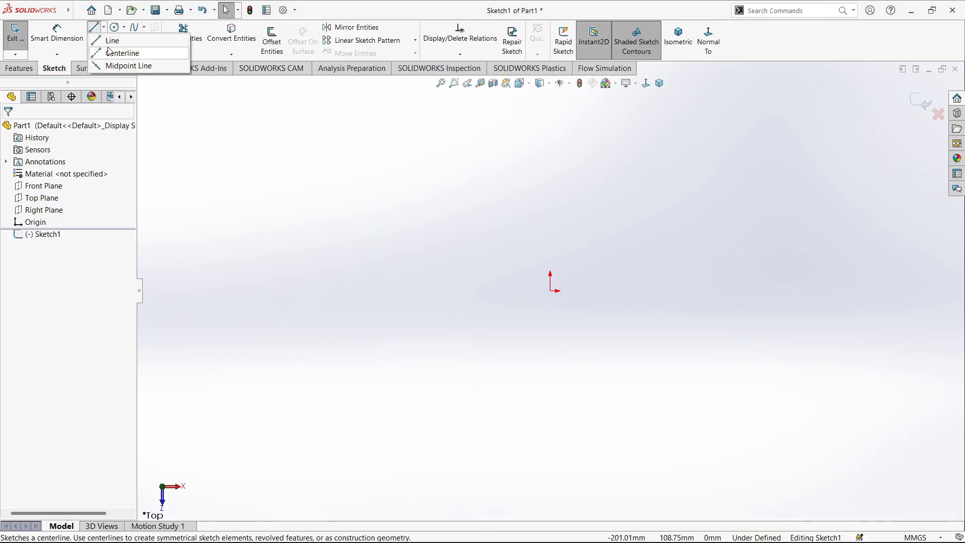
click(110, 52)
click(551, 291)
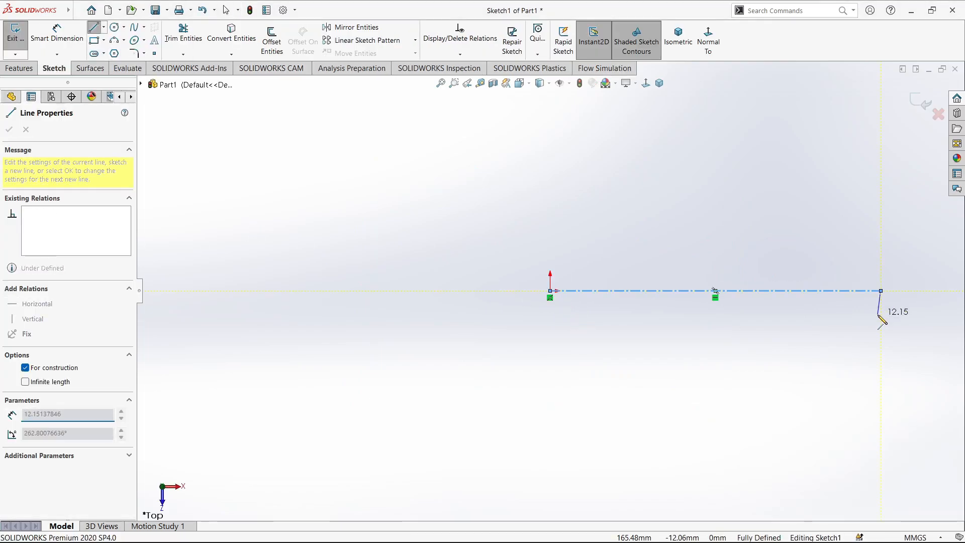
key(Escape)
scroll(855, 319, up, 1)
Step: Sketch a three-sided line profile about 10 mm tall above the centerline, from the origin to the centerline's far end
click(94, 27)
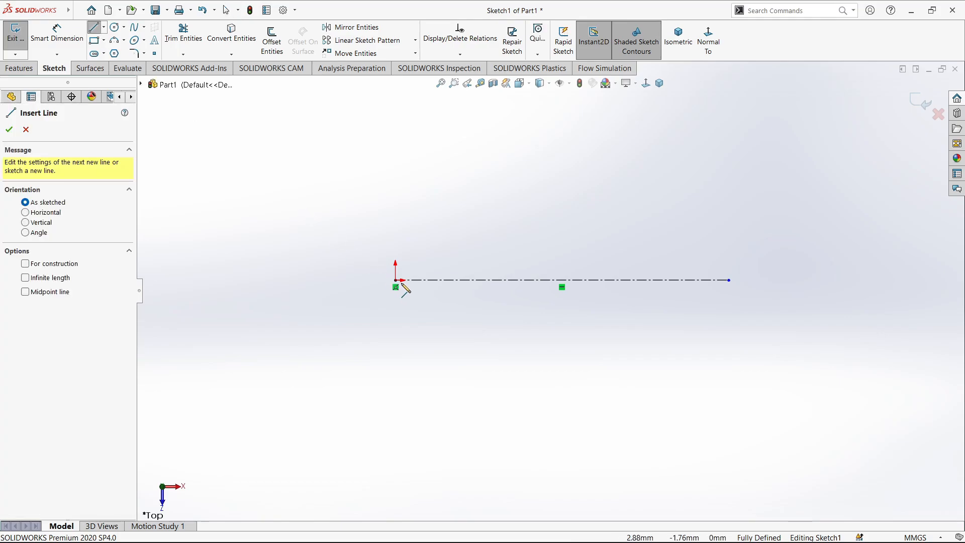
click(396, 259)
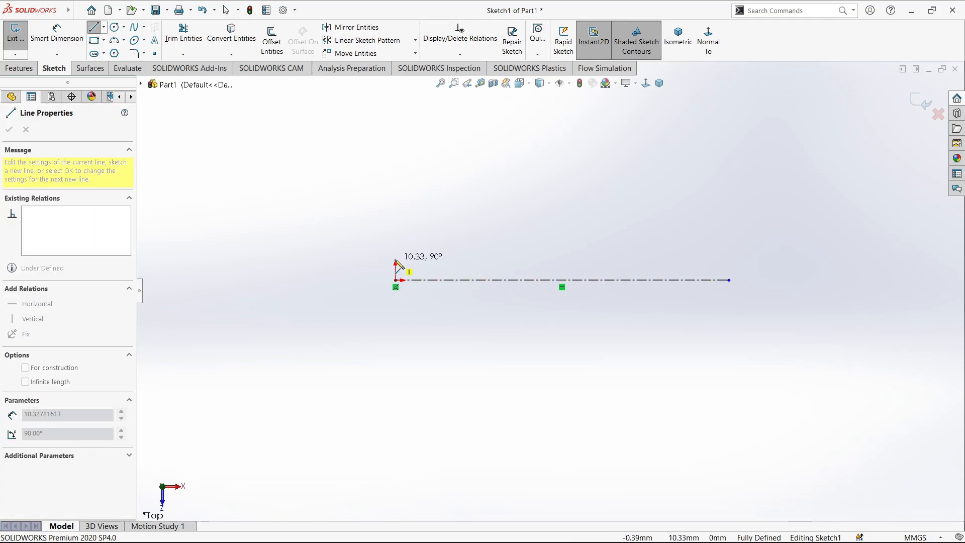
click(729, 260)
click(729, 279)
right_click(732, 286)
click(753, 297)
Step: Dimension the short vertical side at the profile's far end and set it to 6 mm
right_drag(715, 331, 721, 296)
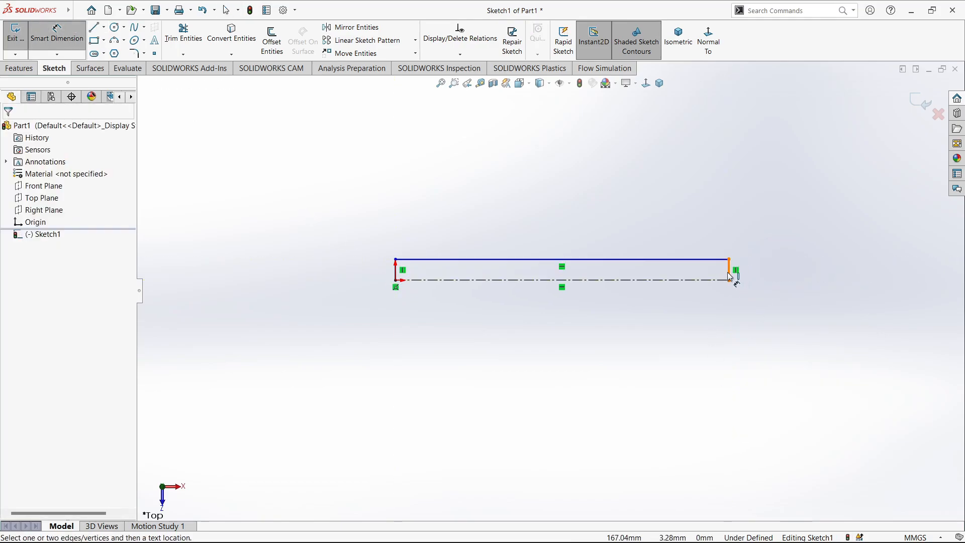
click(729, 271)
click(777, 271)
click(729, 273)
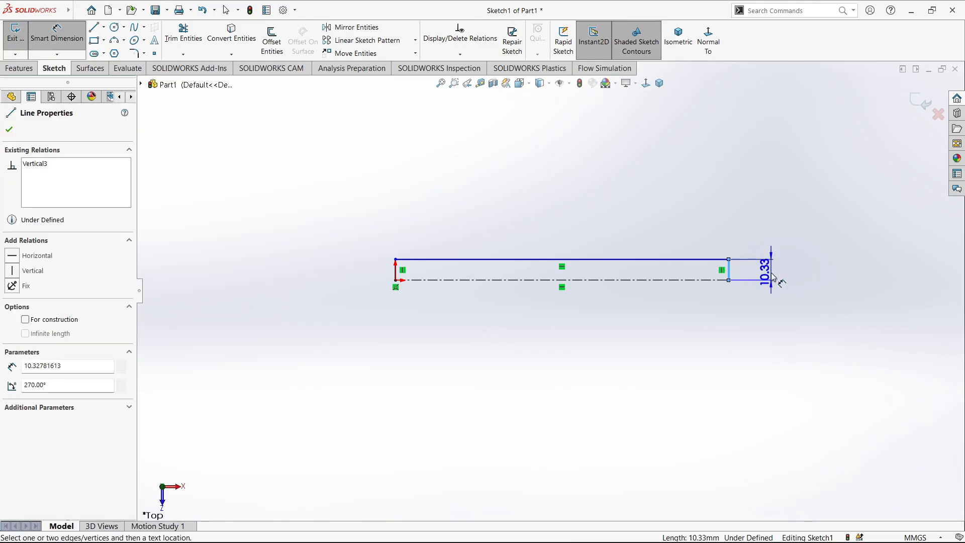
click(771, 273)
text(6)
key(Return)
Step: Dimension the horizontal centerline and set its length to 69.5 mm
click(679, 280)
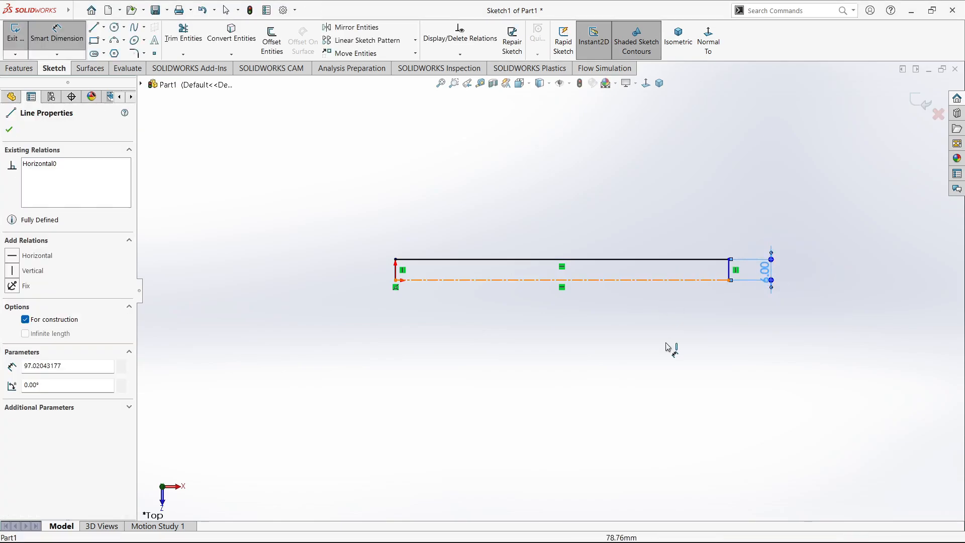
click(664, 362)
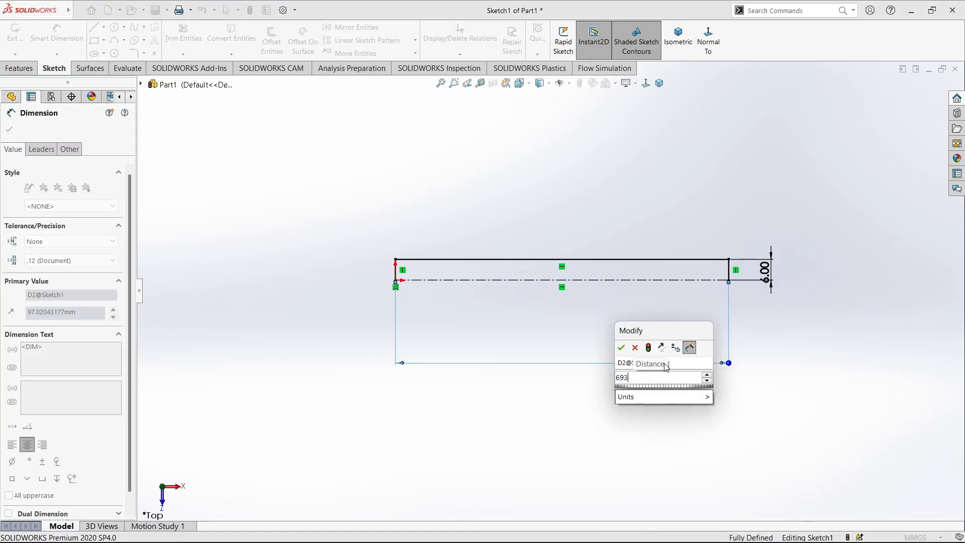
key(Return)
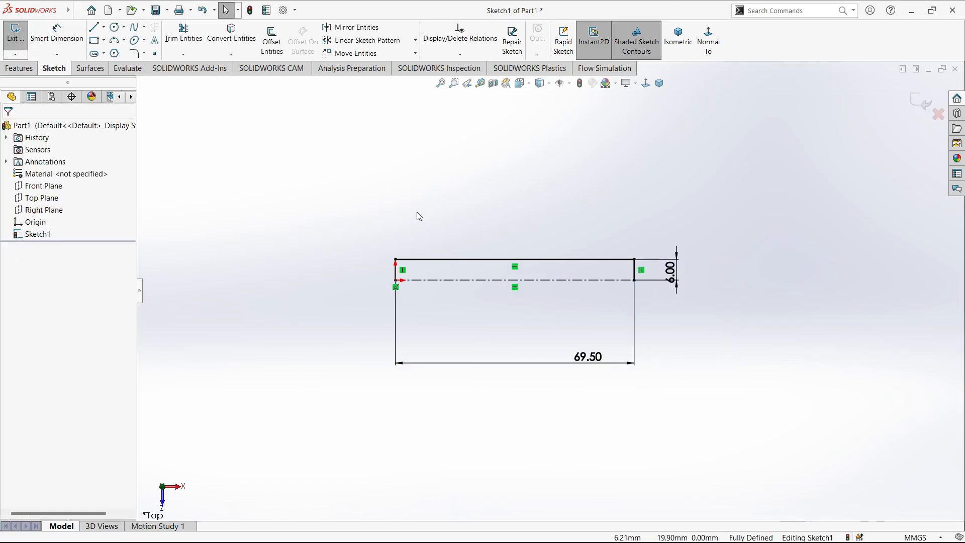
Step: Revolve the profile 360 degrees about the centerline into a solid cylinder, letting the open sketch be closed automatically
click(18, 68)
click(57, 41)
key(Return)
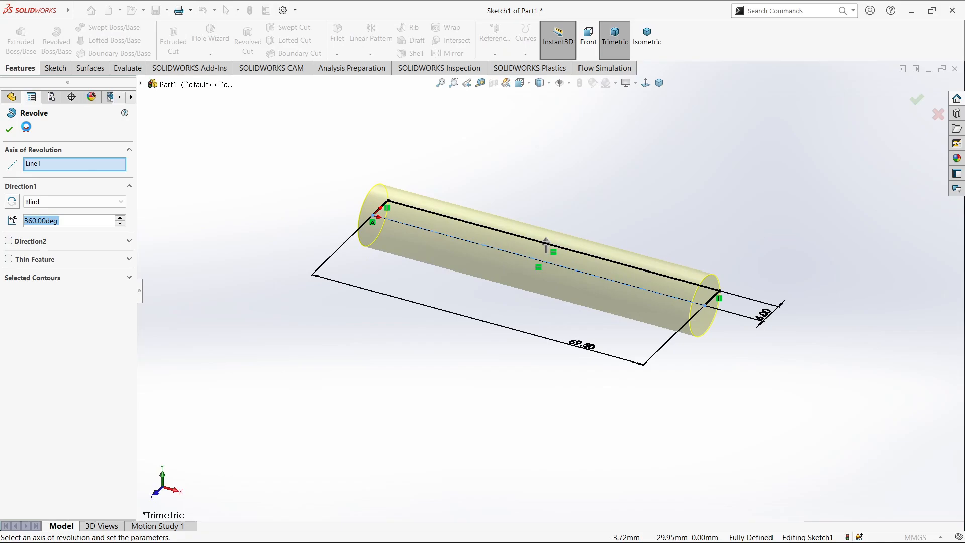
click(9, 129)
Step: Start a sketch on the Top Plane and draw a centerline along the cylinder's axis from the origin to its far end
middle_drag(458, 300, 478, 389)
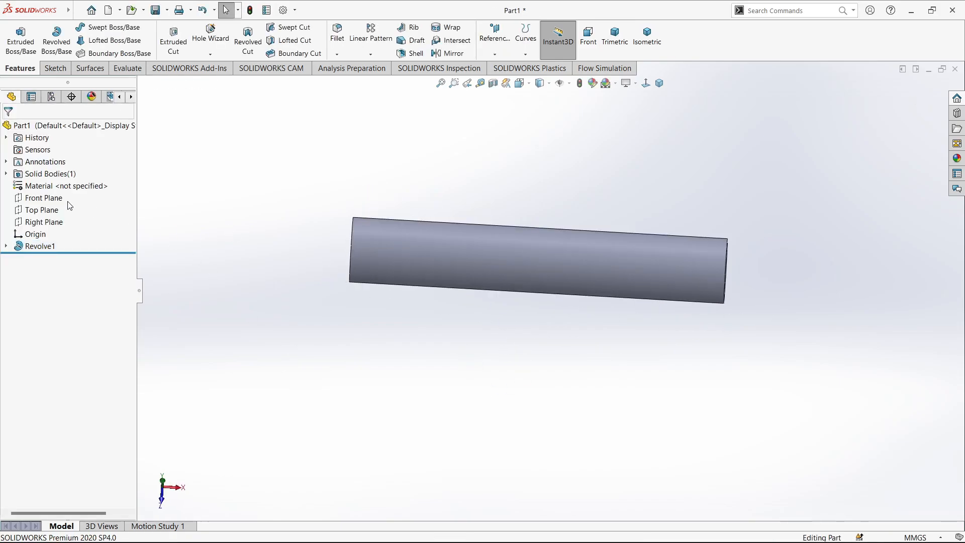
click(42, 195)
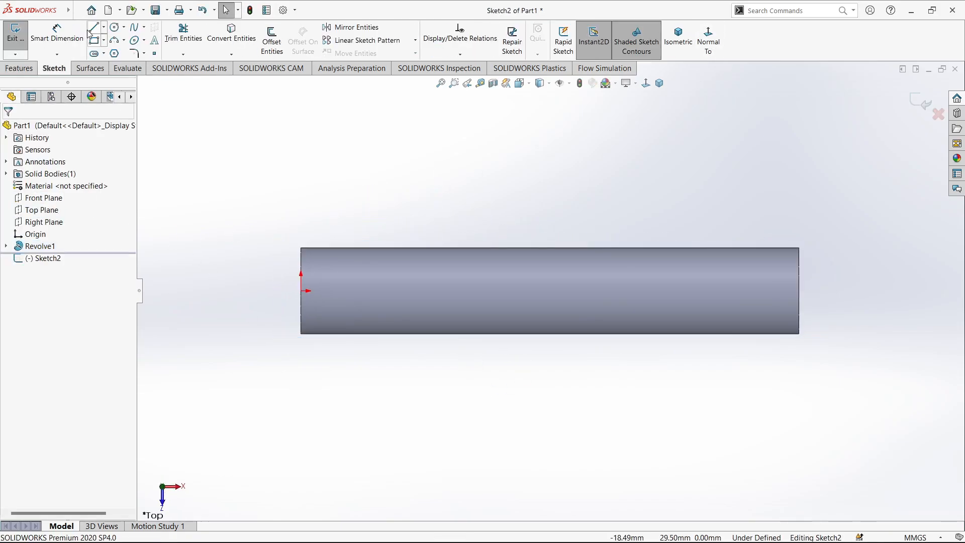
click(104, 27)
click(122, 53)
click(306, 291)
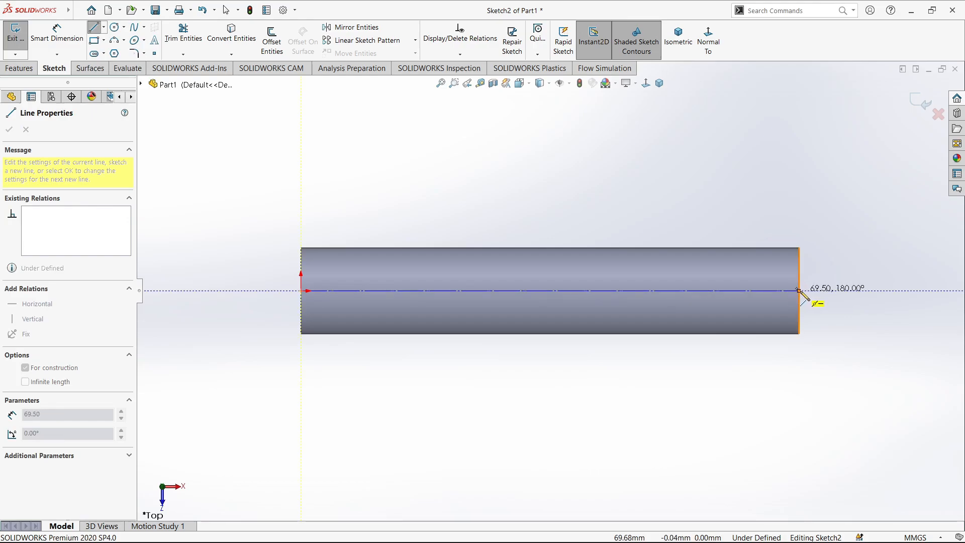
click(799, 290)
key(Escape)
Step: Sketch a rectangle about 12 mm wide and 10.7 mm tall near the cylinder's far end, with its upper edge inside the body
click(94, 40)
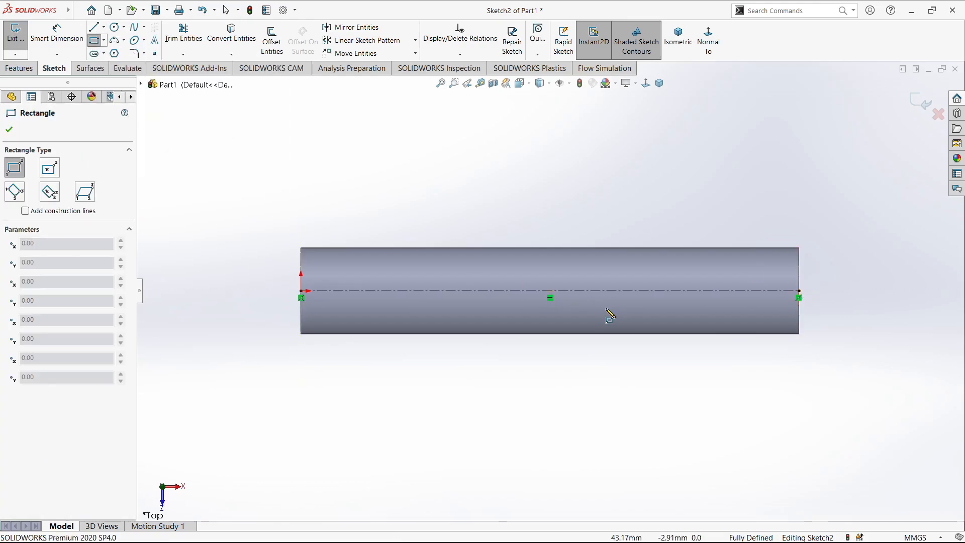
click(732, 385)
key(Escape)
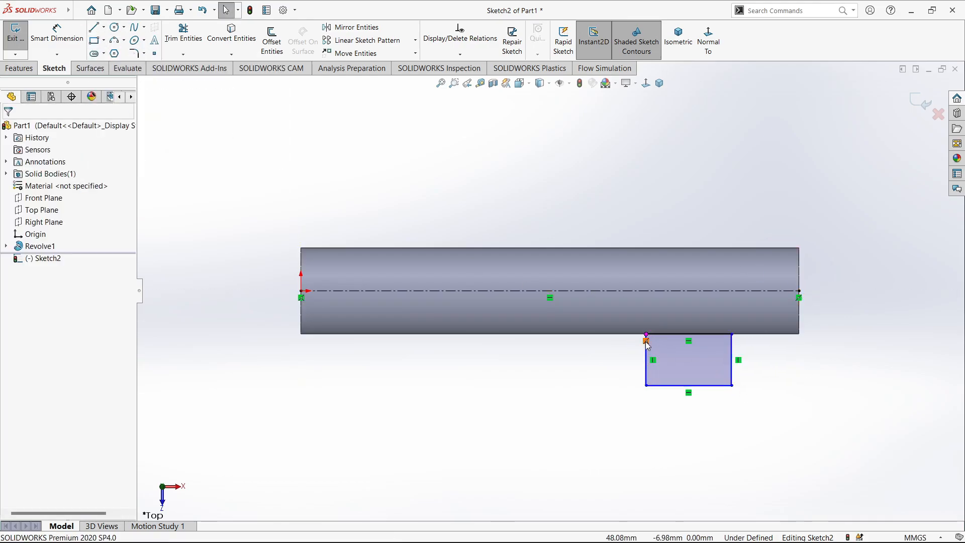
drag(682, 335, 664, 308)
click(797, 438)
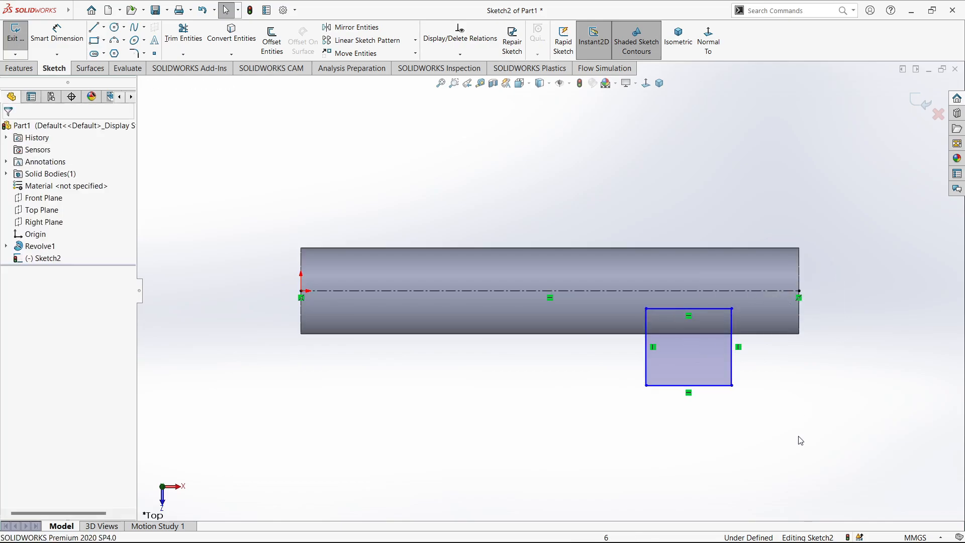
Step: Set the distance from the cylinder's upper edge to the rectangle's upper side to 4 mm
right_drag(798, 437, 797, 397)
click(702, 309)
click(704, 248)
click(842, 259)
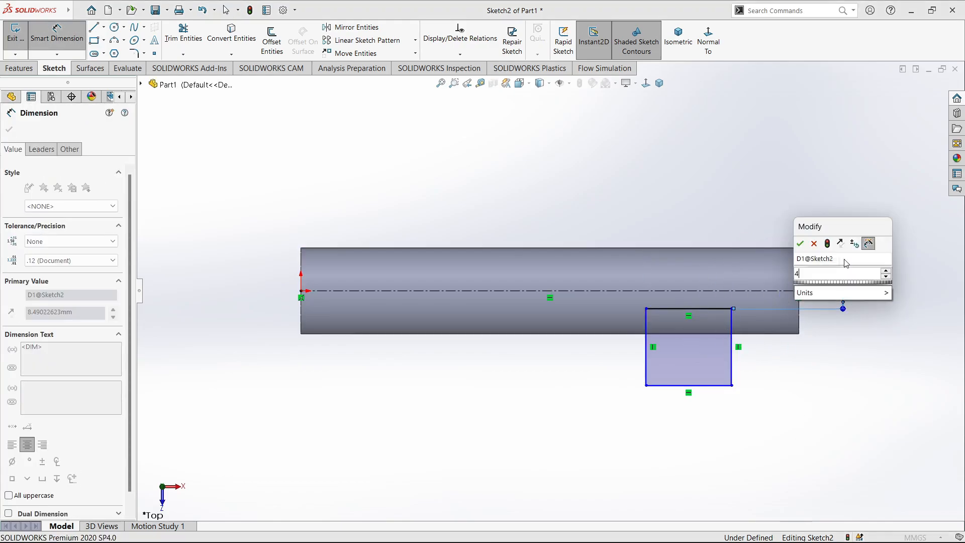
text(4)
key(Return)
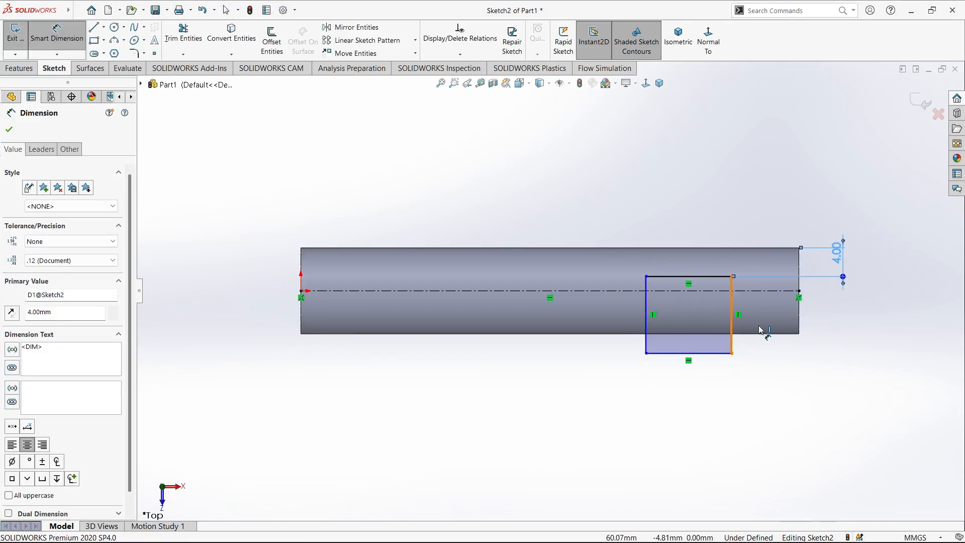
Step: Set the distance from the rectangle's outer vertical side to the cylinder's far end to 7 mm
click(732, 329)
click(798, 334)
click(788, 378)
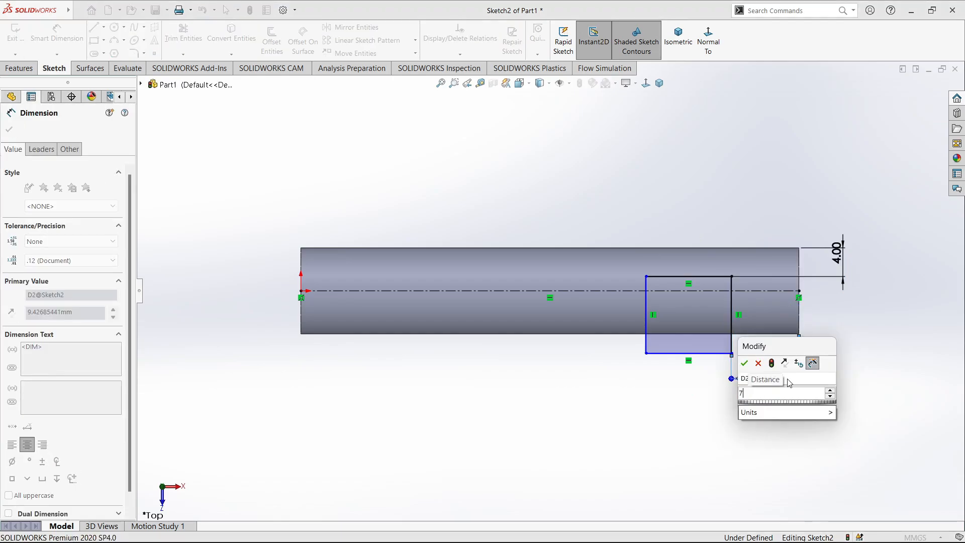
key(Return)
click(647, 309)
click(301, 309)
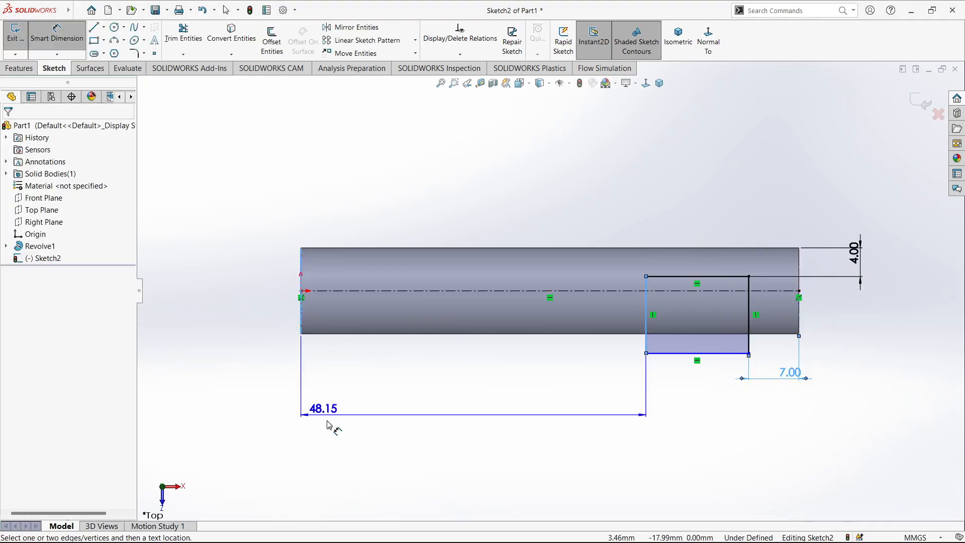
click(367, 427)
key(Escape)
key(Escape)
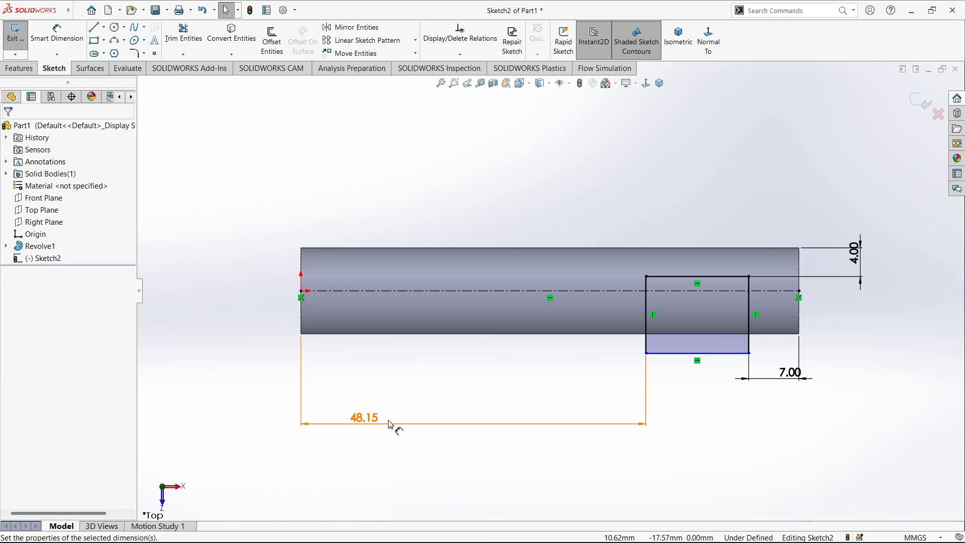
right_click(378, 421)
click(410, 394)
Step: Dimension the rectangle's lower side and set its width to 25 mm
right_drag(625, 470, 630, 438)
click(673, 353)
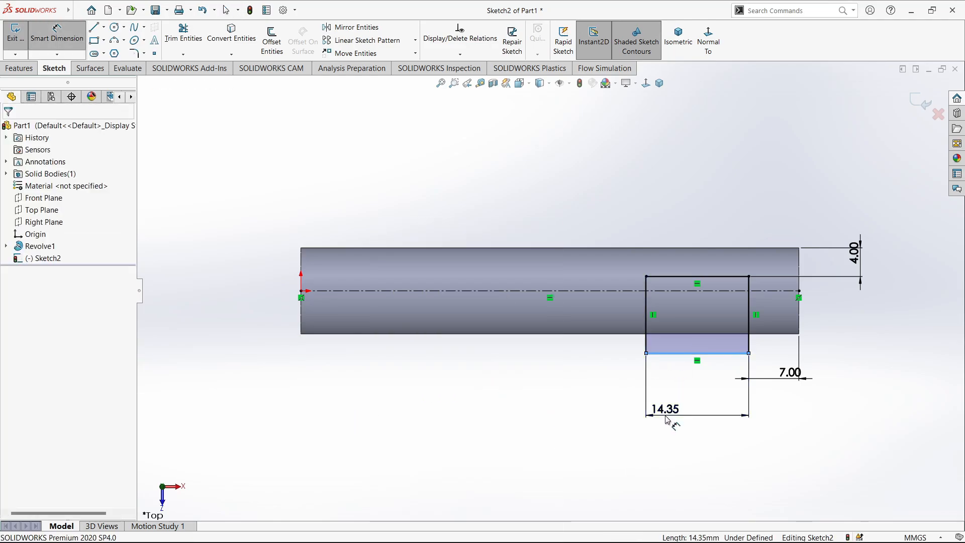
click(666, 416)
text(25)
key(Return)
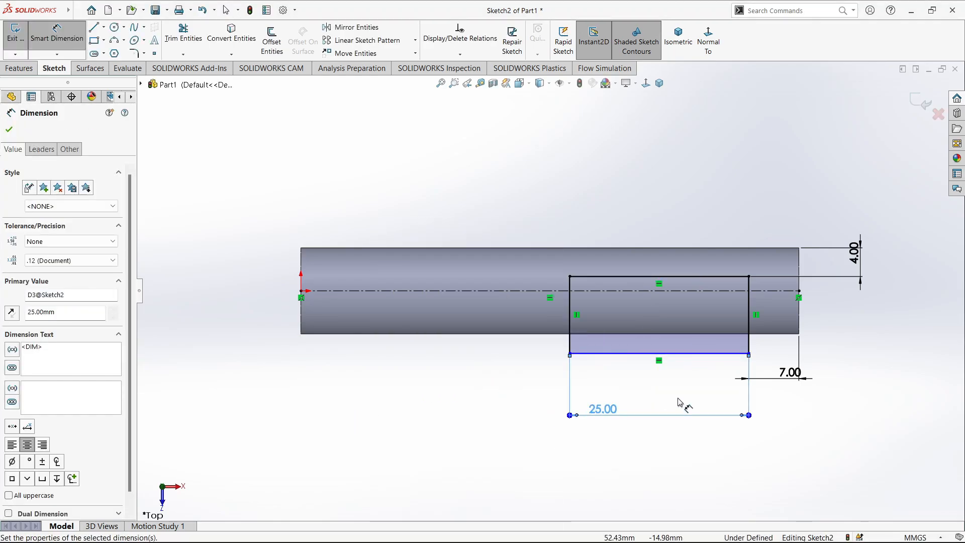
Step: Dimension the rectangle's vertical side and set its height to 10 mm
click(749, 343)
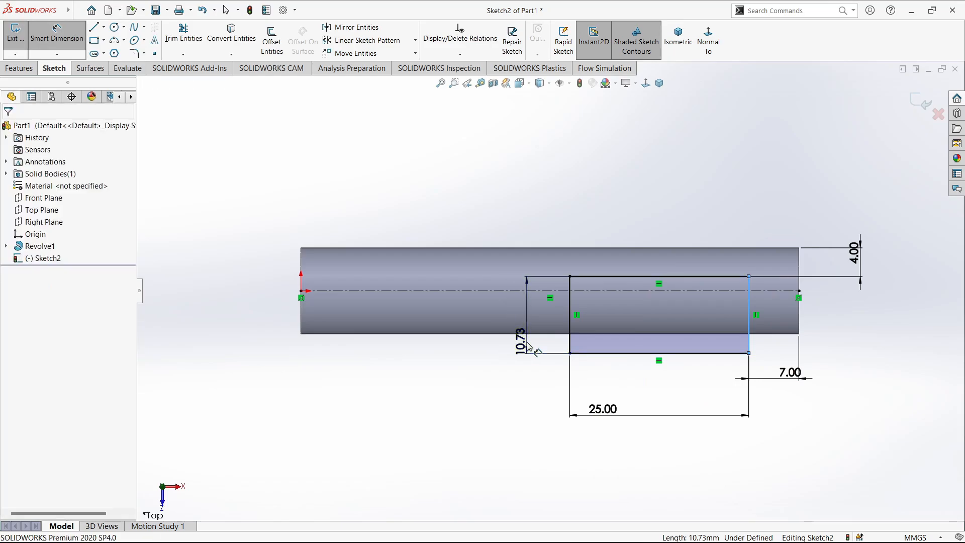
click(525, 345)
key(Return)
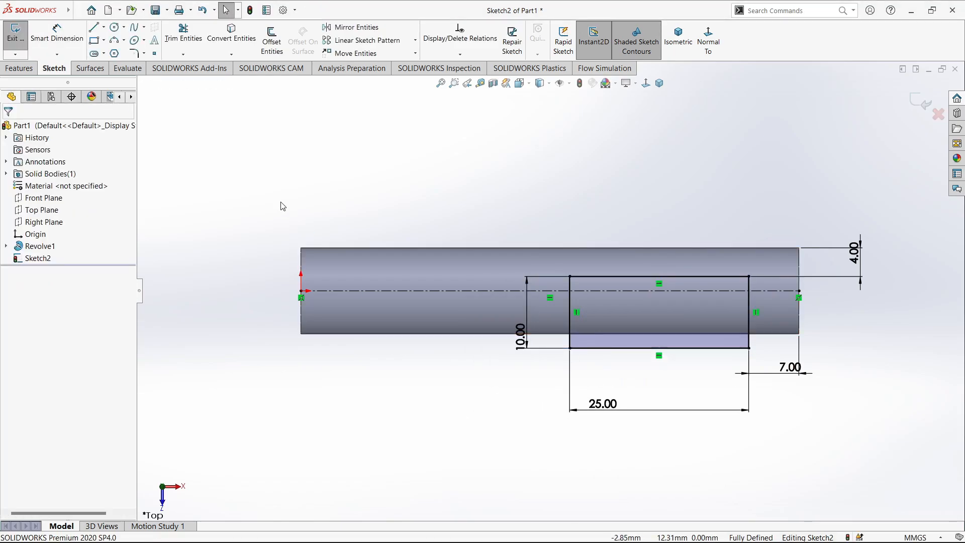
Step: Cut the rectangle out of the cylinder with an Extruded Cut using the Through All - Both end condition
click(10, 71)
click(174, 43)
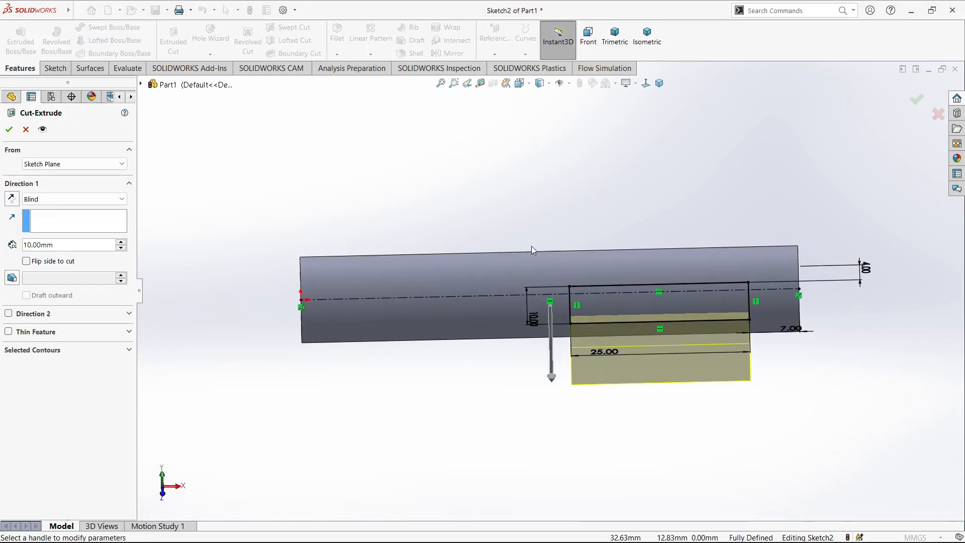
click(74, 200)
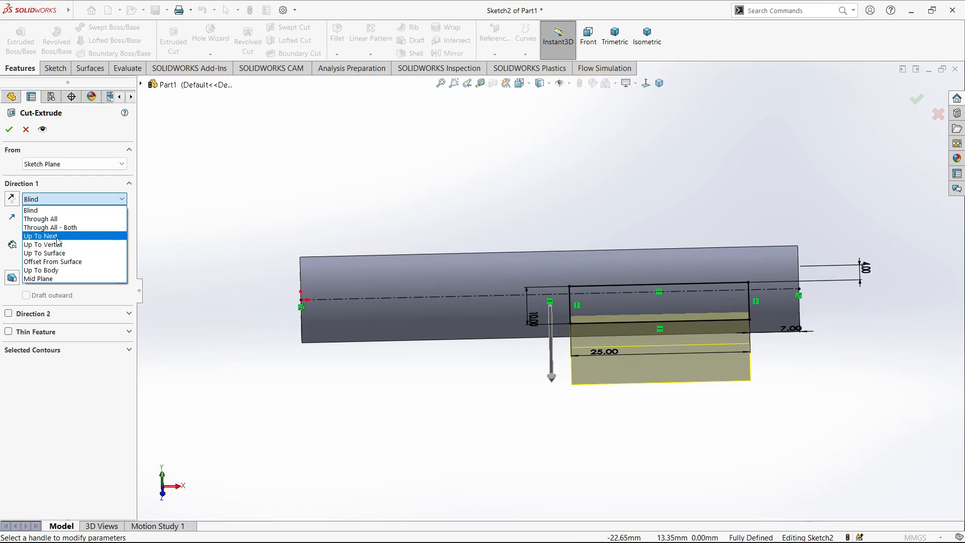
click(62, 228)
click(8, 130)
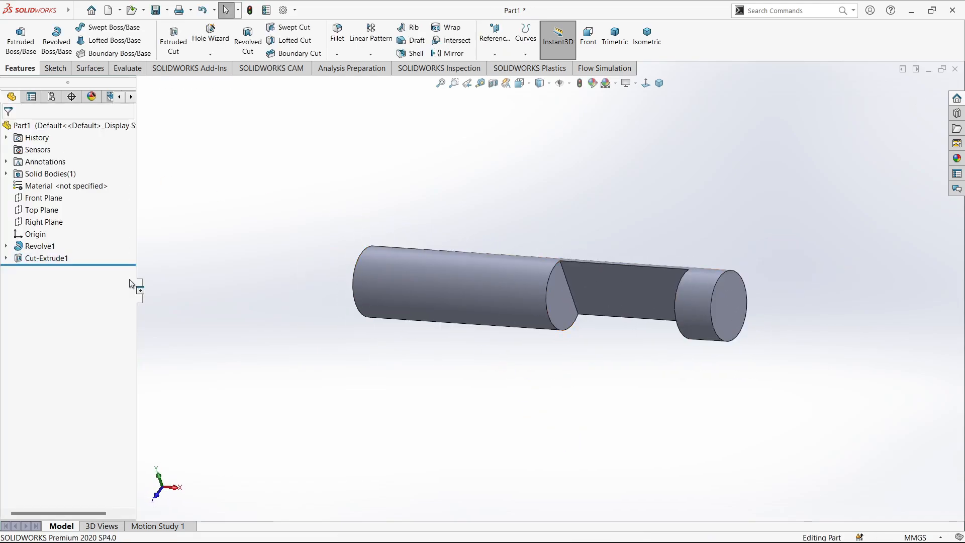
Step: Set the revolved cylinder's radius dimension to 3 mm and rebuild the part
click(40, 245)
double_click(797, 300)
text(8)
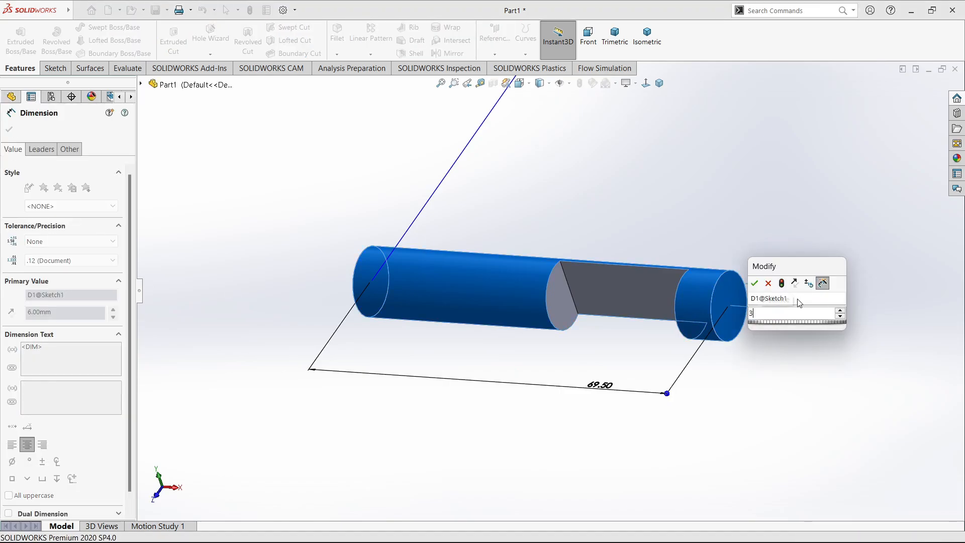
key(Return)
click(729, 228)
key(ctrl+b)
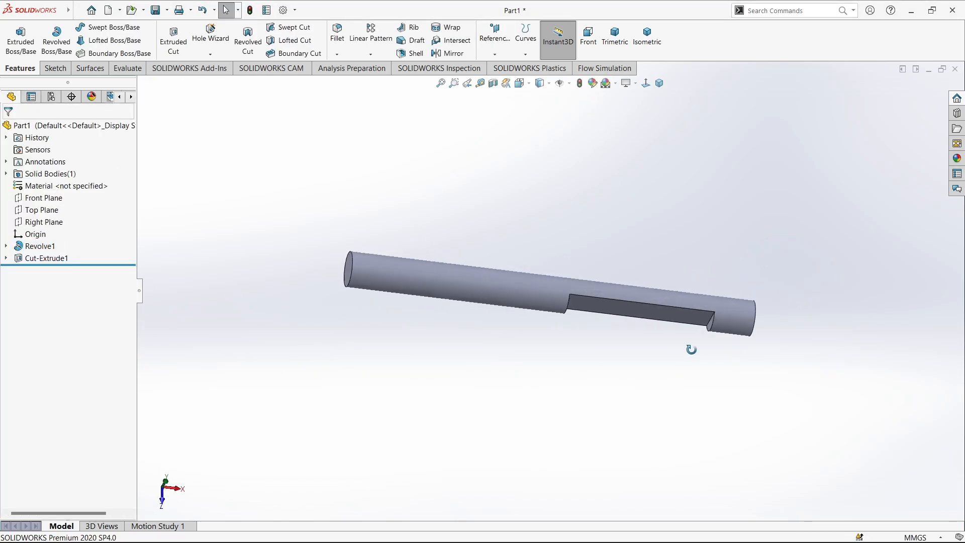
Step: Start a sketch on the cut's flat face and draw a vertical centerline between the midpoints of its long edges
middle_drag(691, 346, 625, 269)
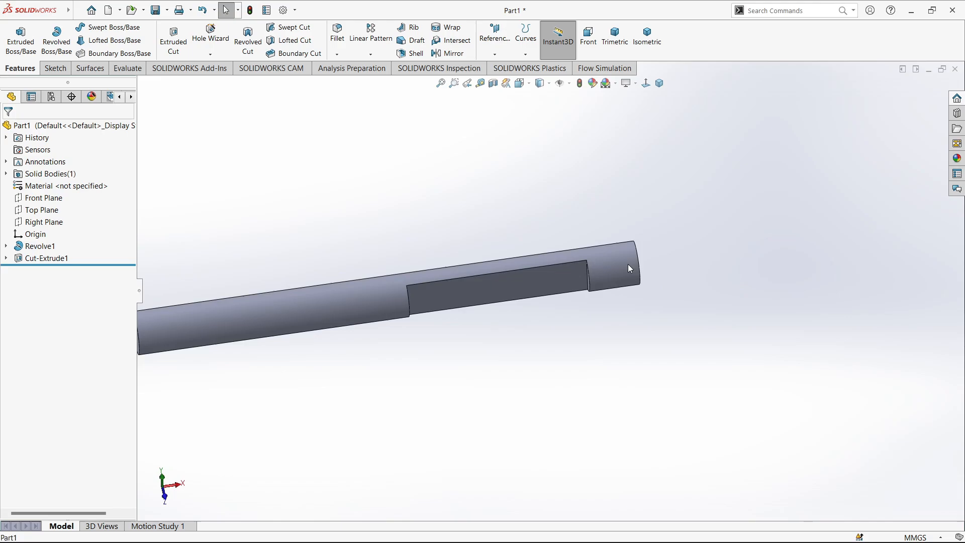
click(625, 269)
click(714, 264)
scroll(698, 263, up, 3)
middle_drag(495, 247, 518, 304)
click(528, 289)
click(563, 261)
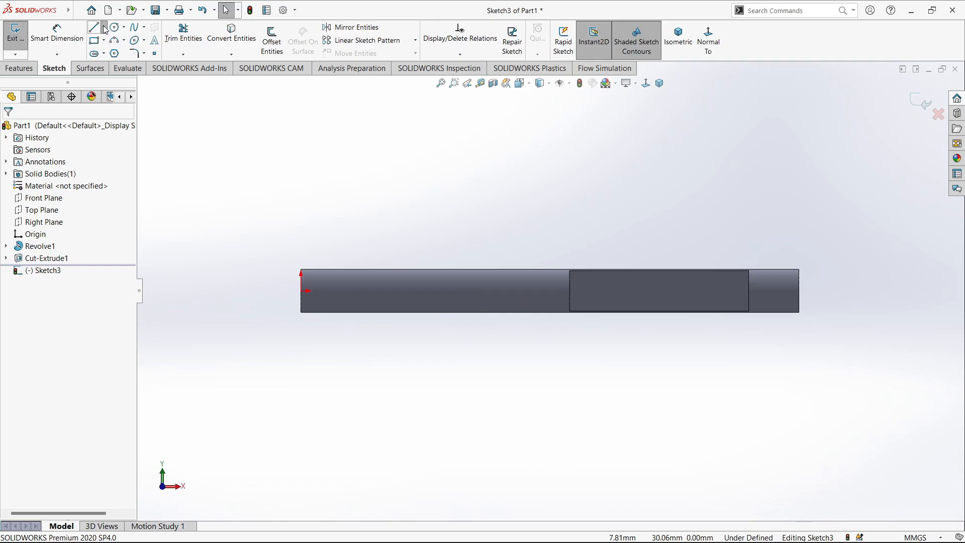
click(104, 29)
click(119, 54)
drag(660, 270, 659, 311)
key(Escape)
Step: Sketch two circles about 2.3 mm in diameter, level with the origin, one on each side of the vertical centerline
click(114, 27)
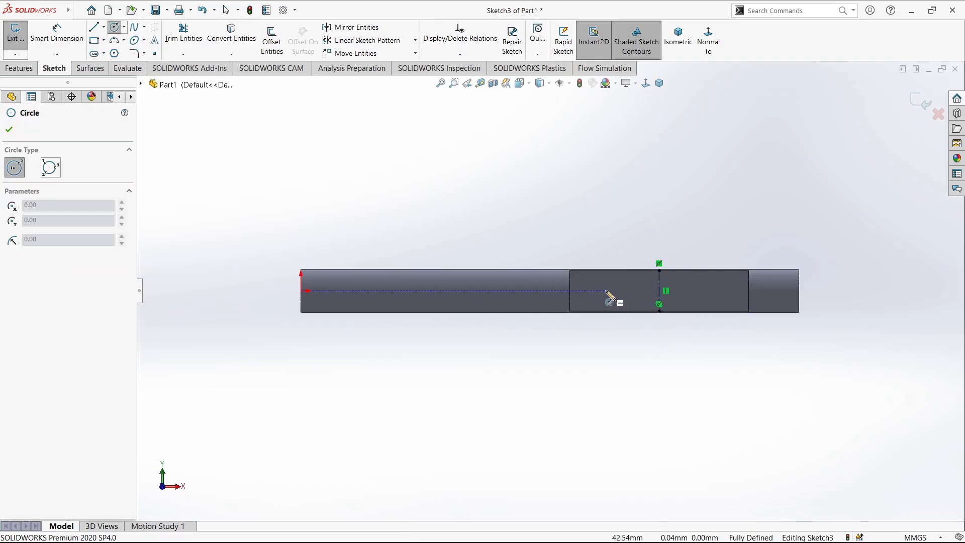
drag(605, 290, 614, 290)
drag(720, 290, 729, 291)
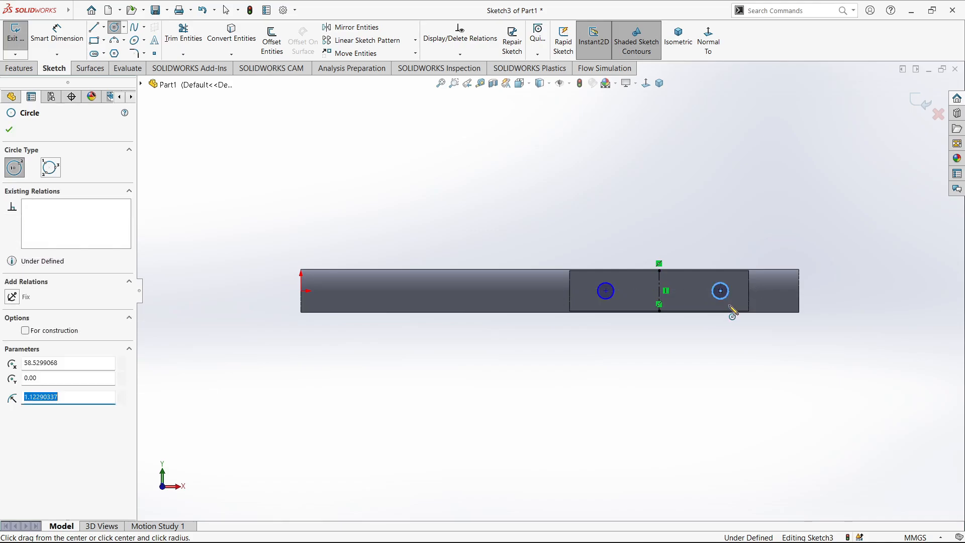
key(Escape)
Step: Connect the two circle centers with a horizontal centerline
click(103, 27)
click(118, 52)
click(605, 291)
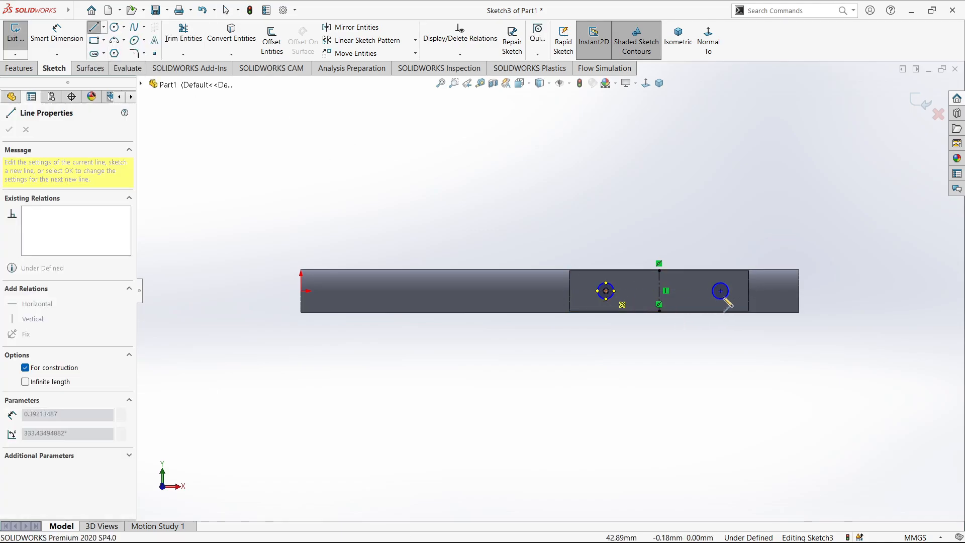
click(720, 291)
key(Escape)
click(674, 290)
click(640, 233)
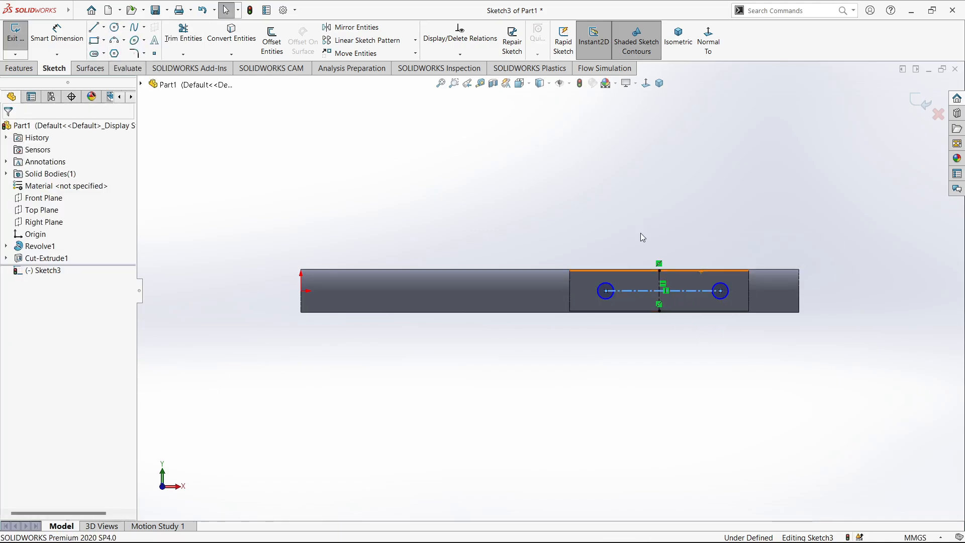
Step: Dimension the circle nearer the origin and set its diameter to 3.6 mm
key(d)
click(612, 295)
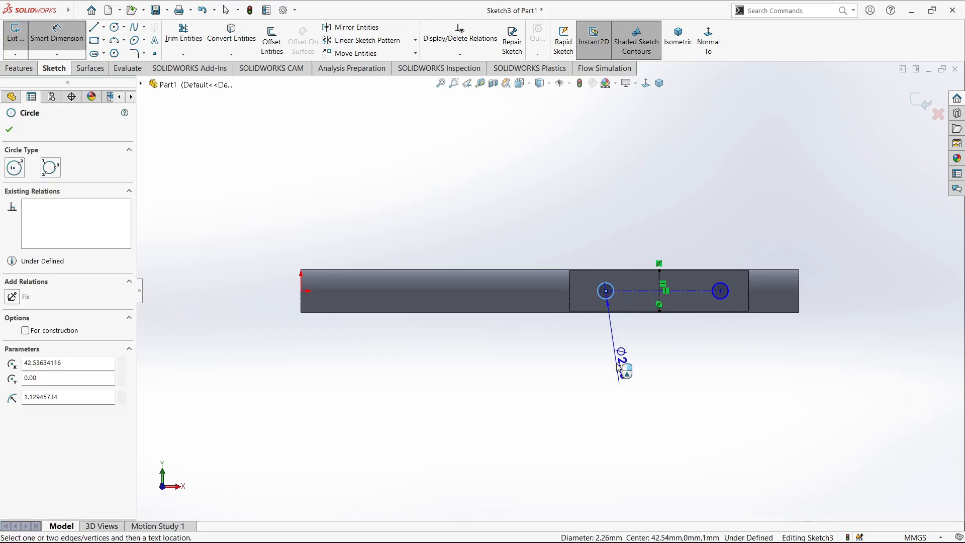
click(620, 367)
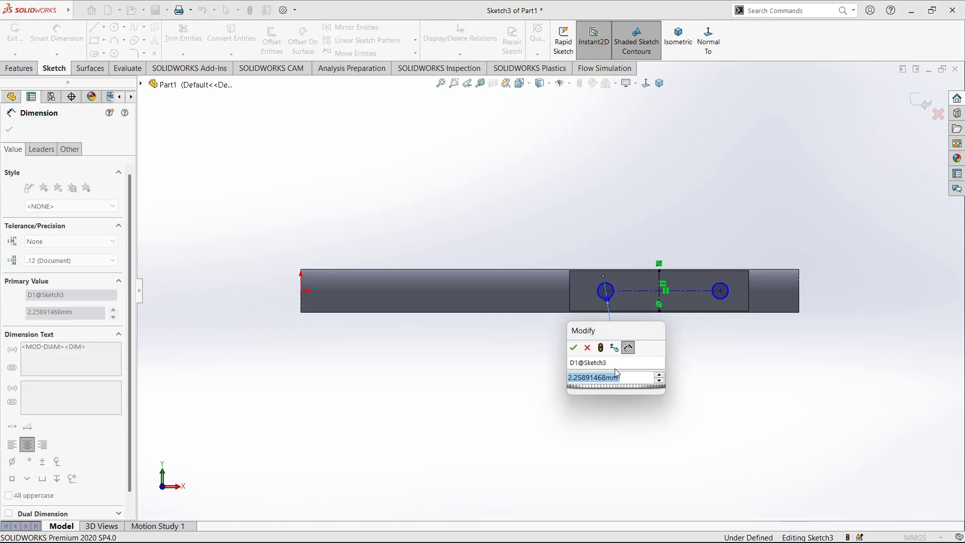
text(3.6)
key(Return)
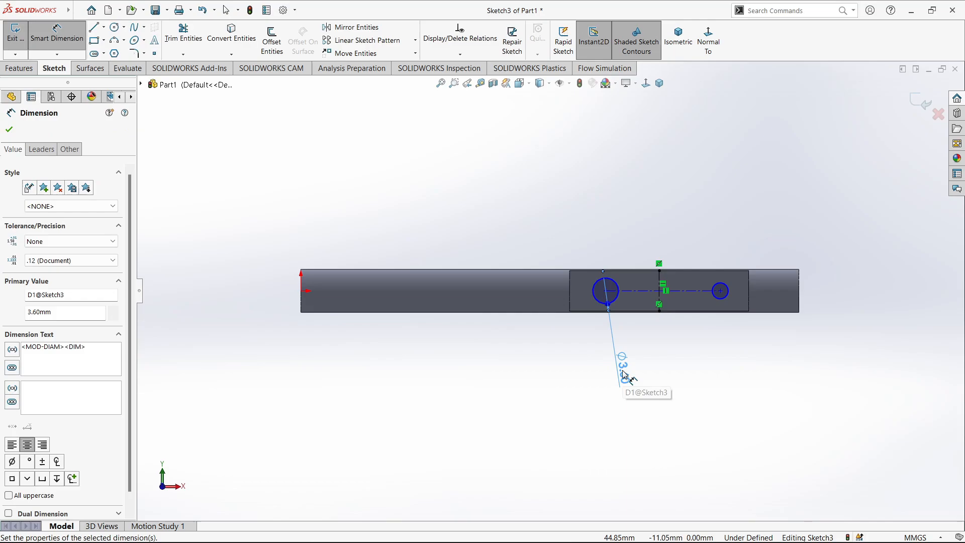
Step: Set the diameters of both circles to 3.5 mm, adding the missing diameter dimension to the circle farther from the origin
double_click(623, 374)
text(3.5)
key(Return)
click(724, 298)
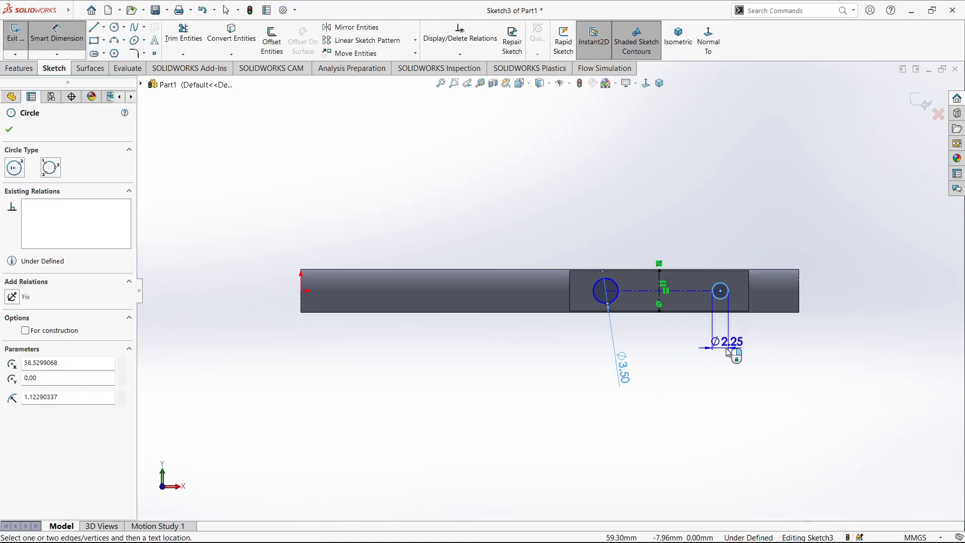
click(727, 351)
text(3.5)
key(Return)
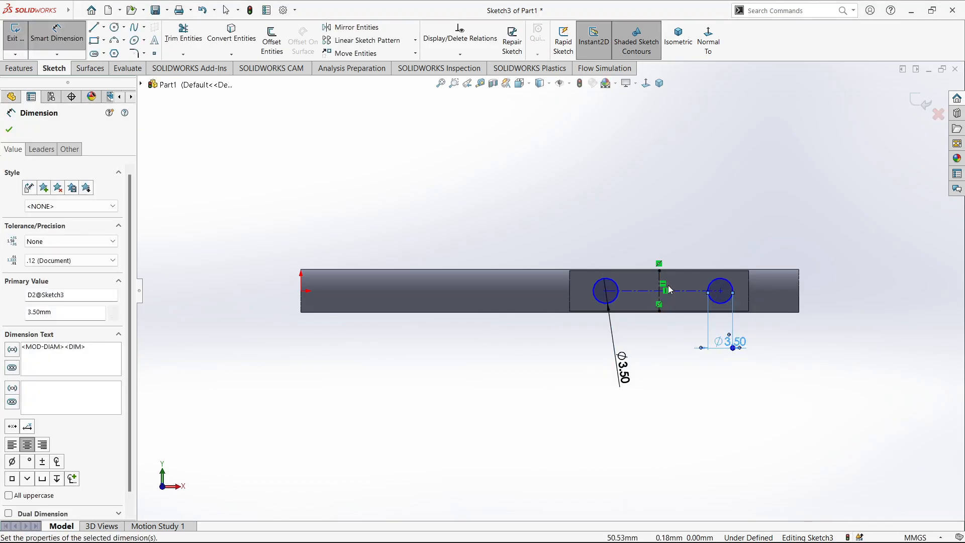
Step: Dimension the centerline joining the two circles at 11 mm and move both diameter dimensions clear of the other annotations
click(668, 290)
click(678, 397)
text(11)
key(Return)
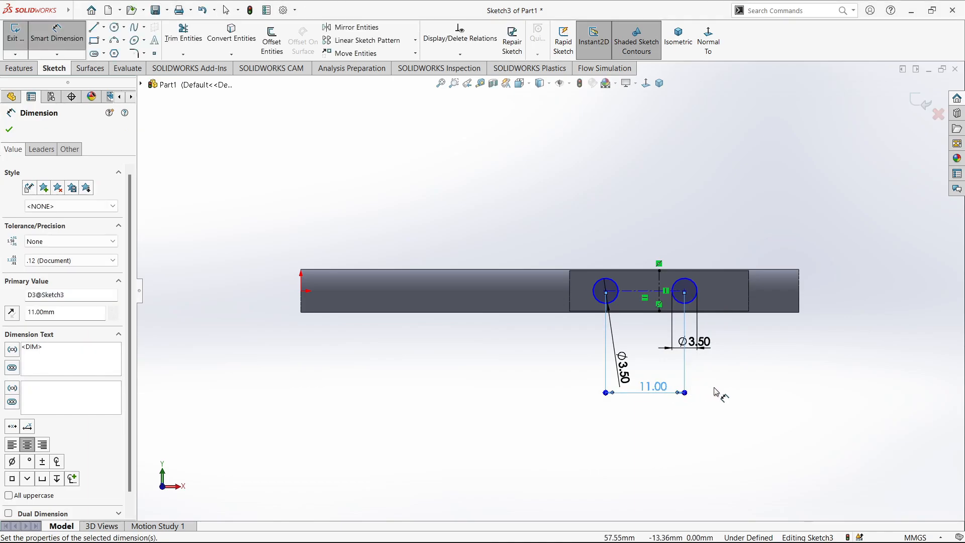
key(Escape)
scroll(703, 352, down, 2)
drag(741, 348, 764, 348)
drag(568, 380, 479, 384)
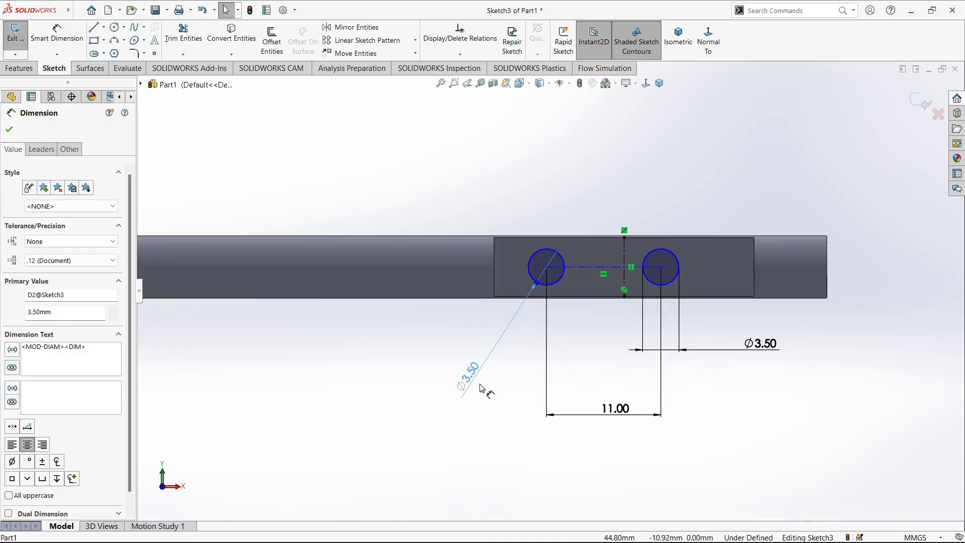
Step: Make the two circle centers symmetric about the vertical centerline
key(Escape)
click(546, 268)
ctrl+click(625, 255)
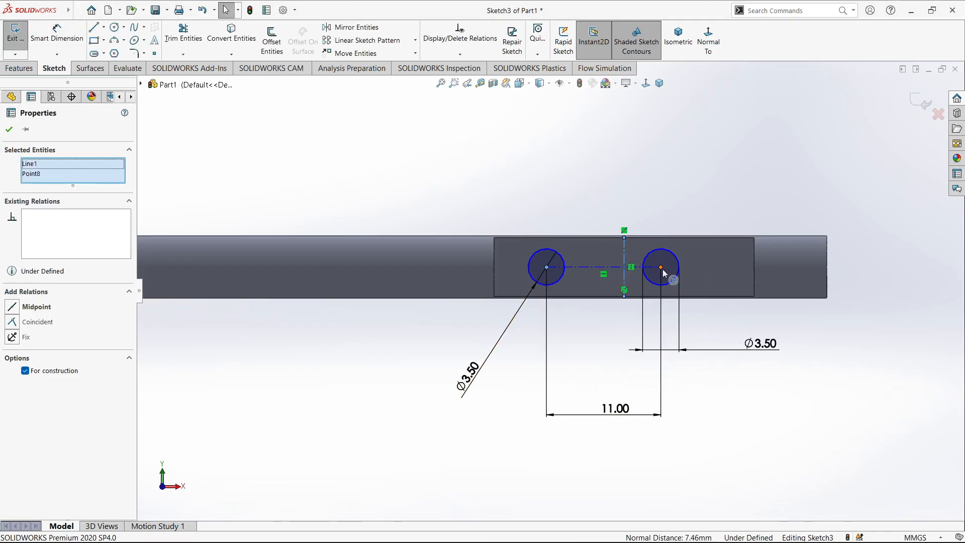
ctrl+click(661, 268)
click(697, 230)
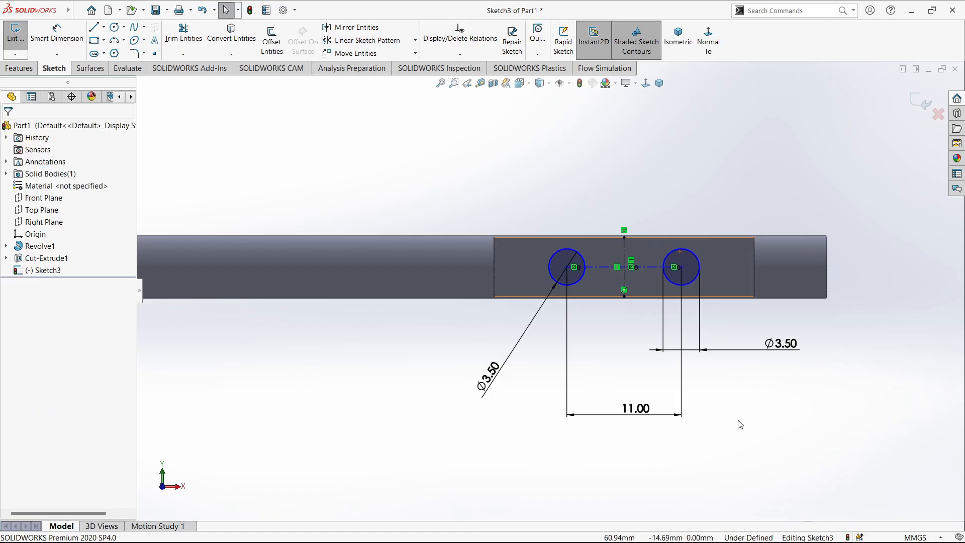
Step: Dimension the horizontal distance from the origin to the nearer circle's center, accepting the proposed value
scroll(379, 401, up, 1)
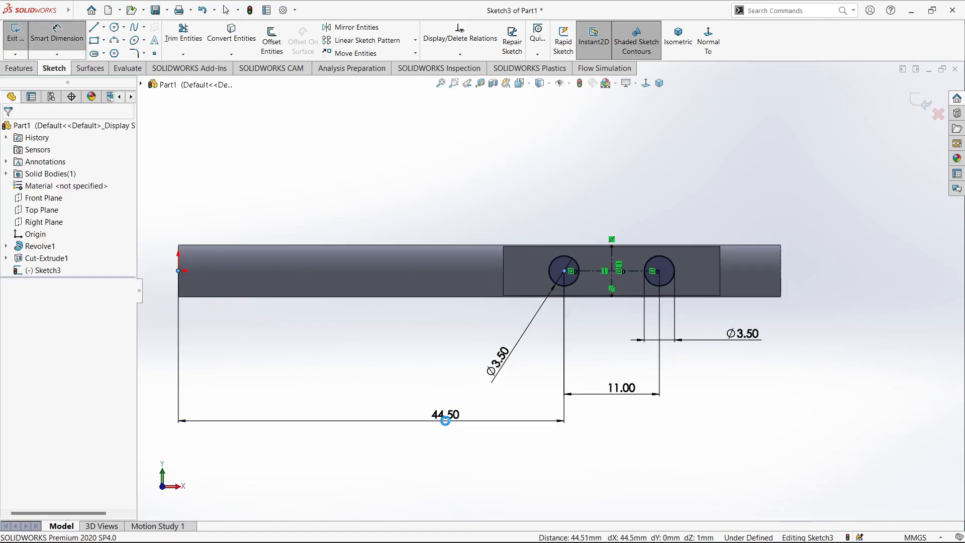
click(444, 415)
key(Return)
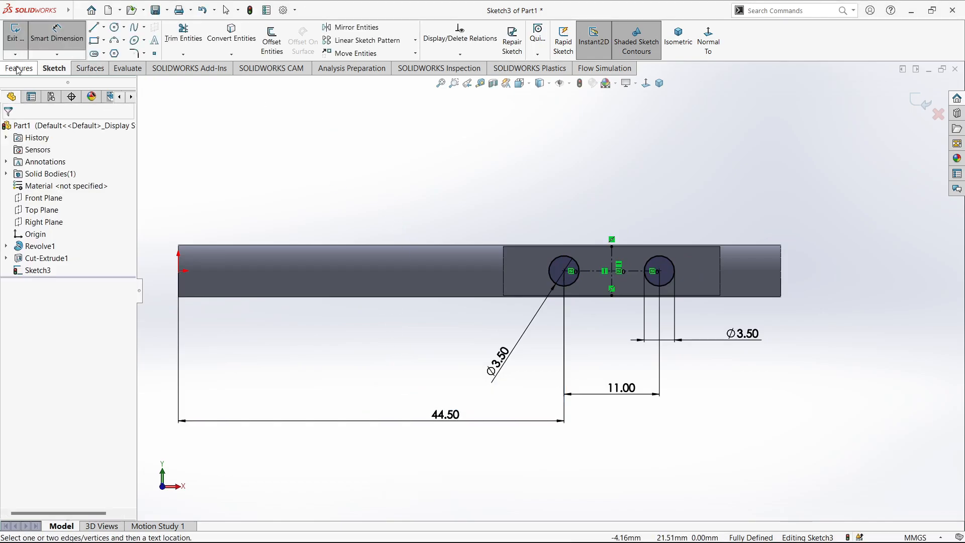
Step: Cut-extrude the two circles through the pin with a Blind depth of 10 mm
click(18, 68)
middle_drag(555, 261, 528, 357)
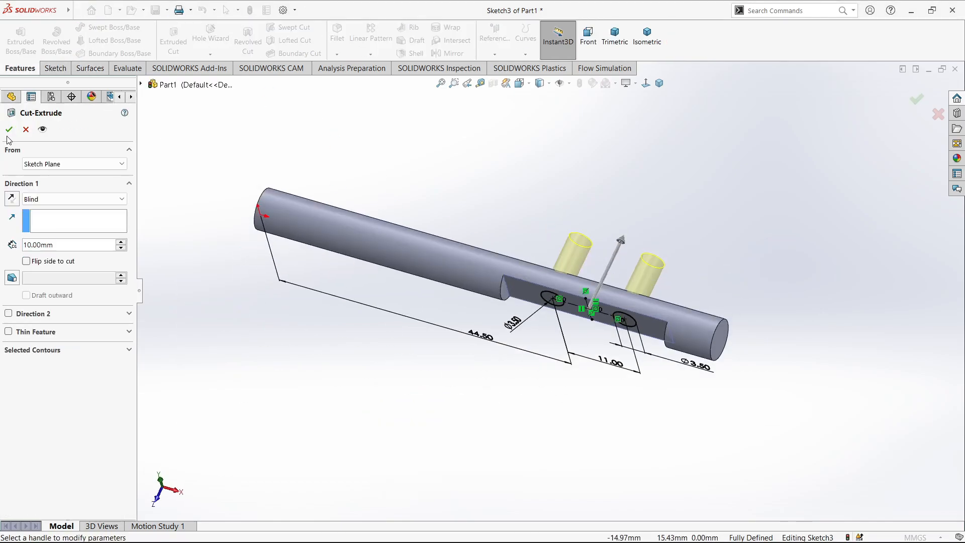
click(9, 132)
click(248, 341)
middle_drag(532, 277, 572, 251)
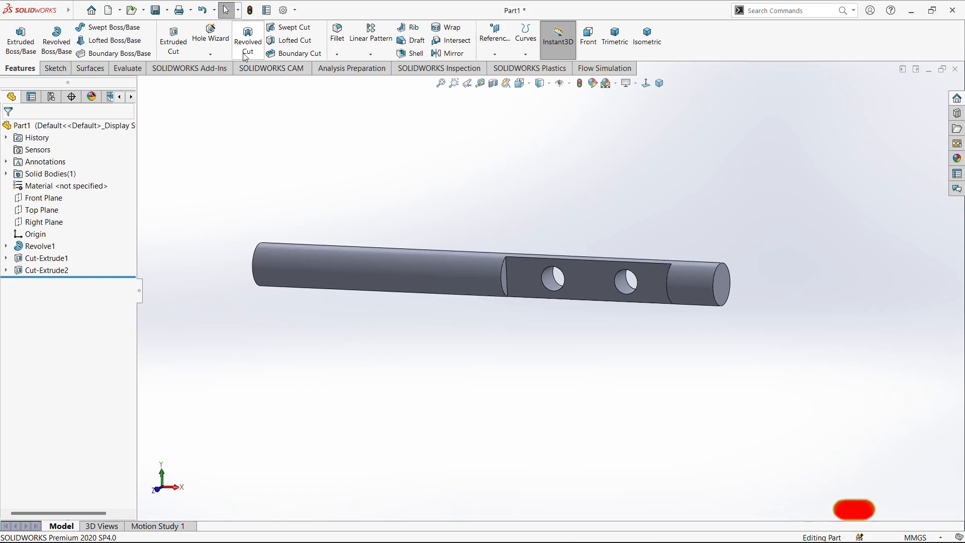
Step: Start a chamfer on the flat-face edge of the hole nearer the origin and set its distance to 0.5 mm
click(337, 54)
click(351, 80)
scroll(548, 276, down, 3)
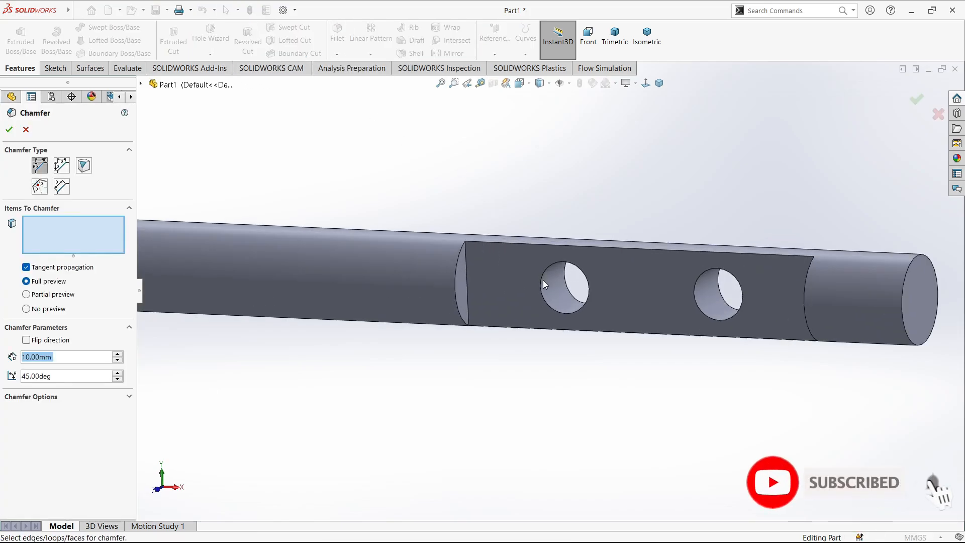
click(542, 279)
click(56, 359)
text(0.5)
key(Return)
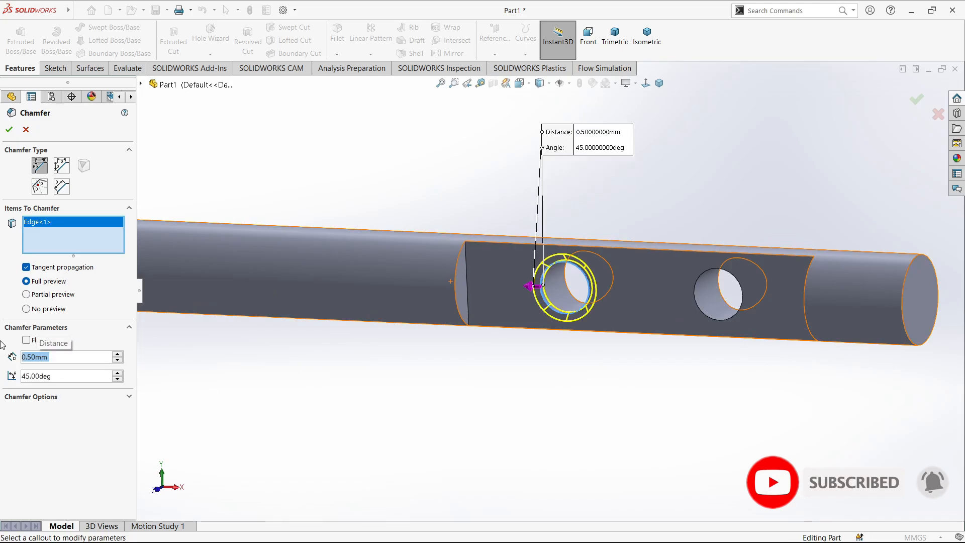
Step: Reduce the chamfer distance to 0.3 mm, add the second hole's edge, and apply the chamfer with a 15° angle
middle_drag(422, 326, 475, 198)
drag(50, 357, 2, 359)
text(0.3)
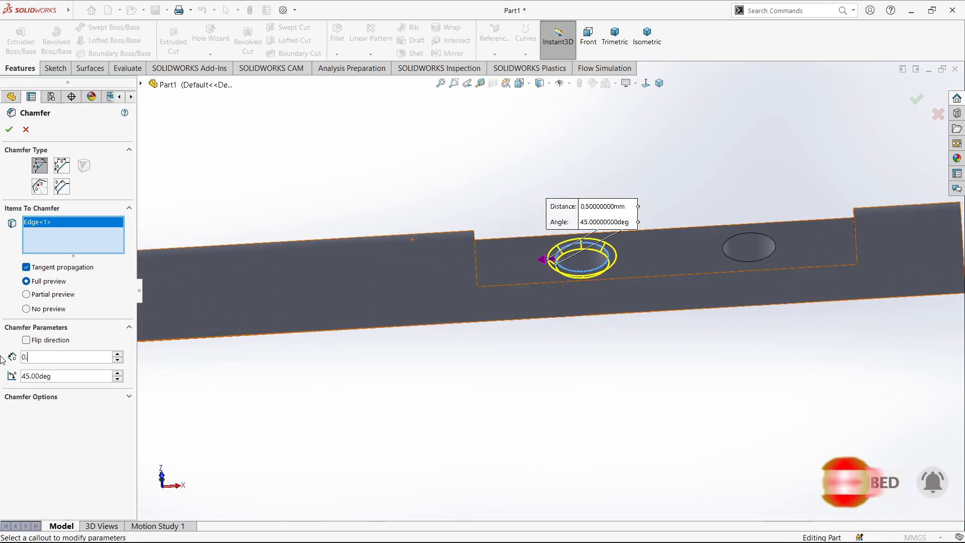
key(Return)
click(724, 254)
middle_drag(701, 271, 700, 313)
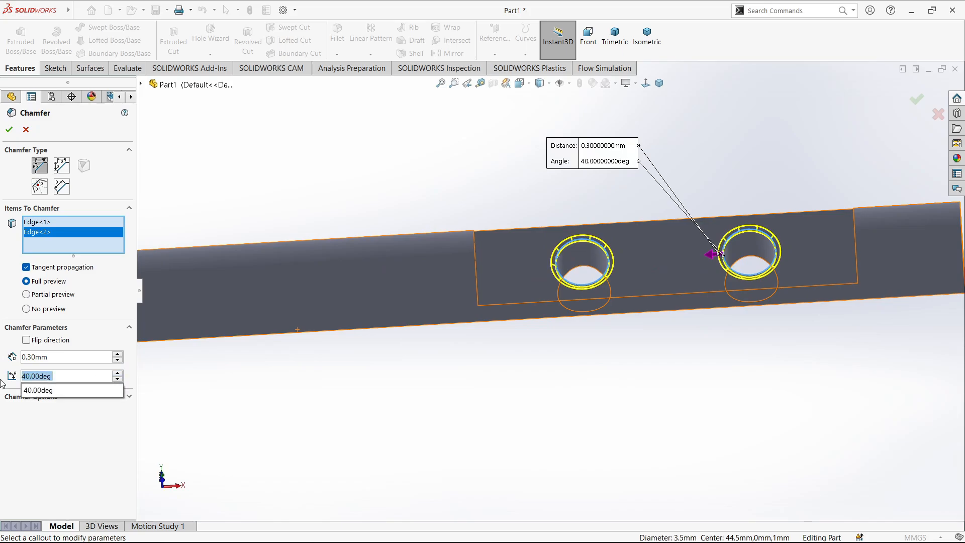
text(15)
key(Return)
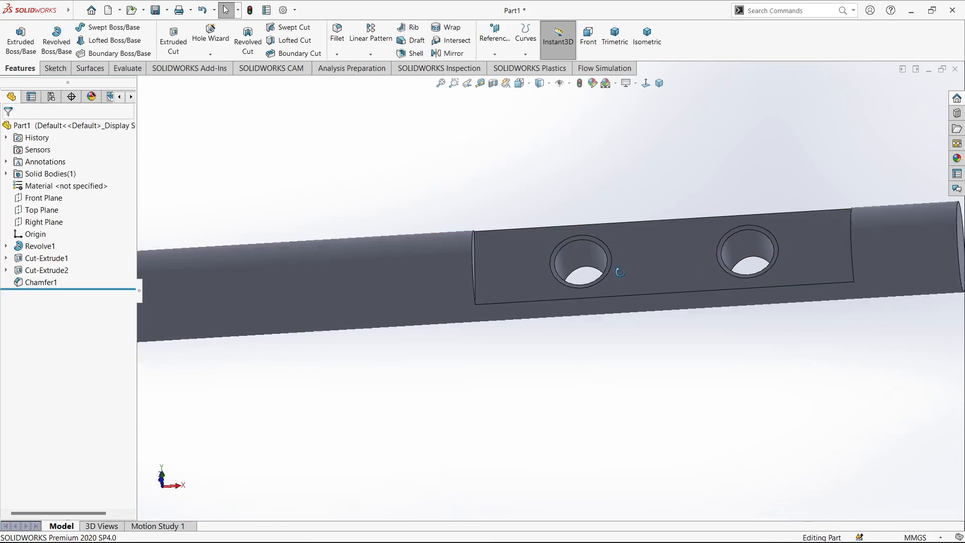
Step: Edit the hole chamfer and set its angle to 45°
middle_drag(293, 178, 529, 213)
click(40, 282)
drag(68, 343, 1, 330)
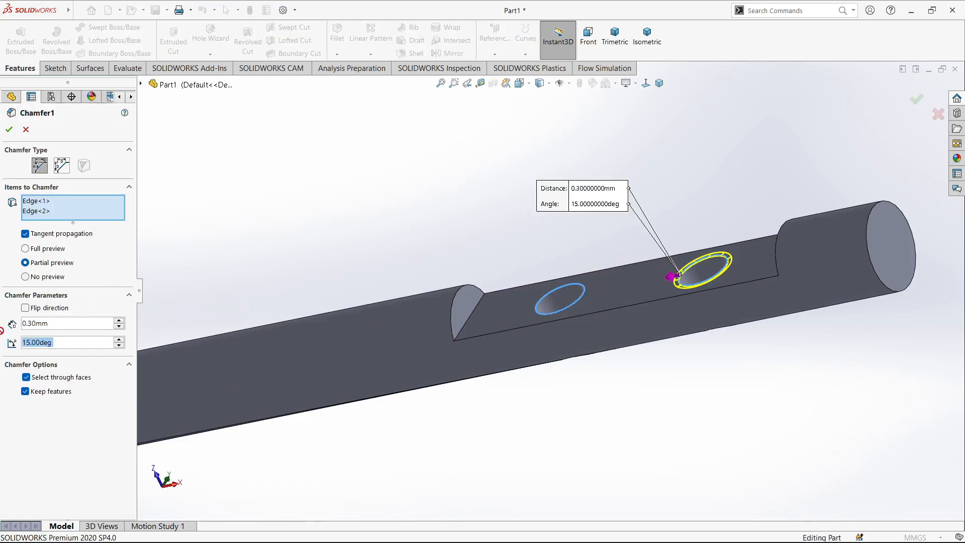
text(45)
key(Return)
click(9, 129)
Step: Fillet the circular edge of the pin's end nearest the flat cut with a 0.3 mm radius
middle_drag(258, 215, 570, 235)
scroll(566, 235, down, 2)
scroll(566, 236, up, 7)
mouse_move(527, 269)
middle_down()
mouse_move(497, 302)
mouse_move(500, 354)
mouse_move(534, 297)
mouse_move(511, 262)
middle_up()
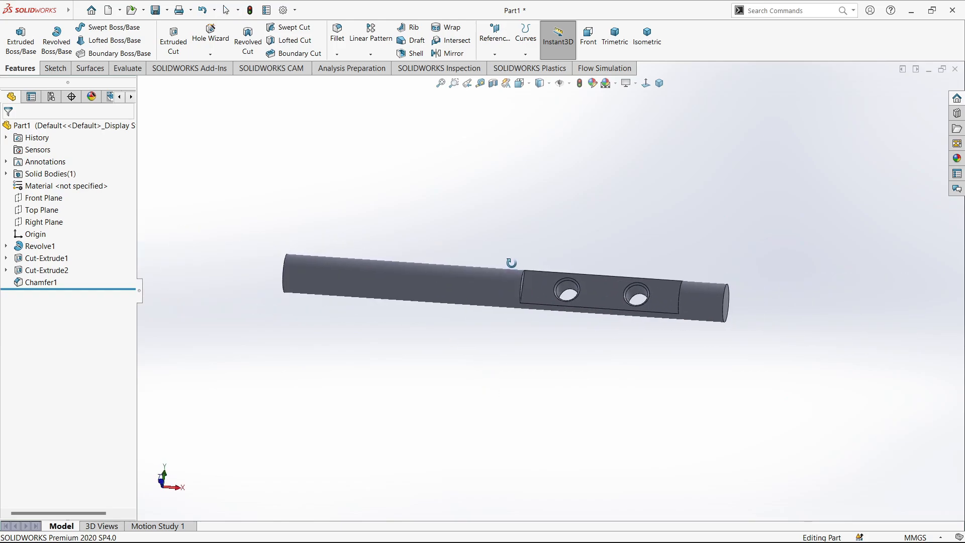
middle_drag(613, 284, 609, 192)
scroll(609, 192, down, 3)
click(337, 38)
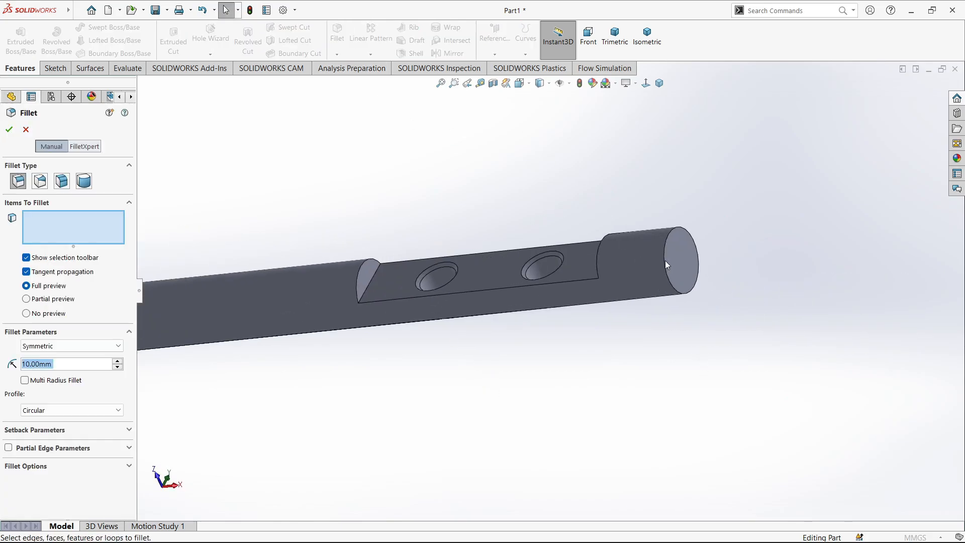
click(665, 260)
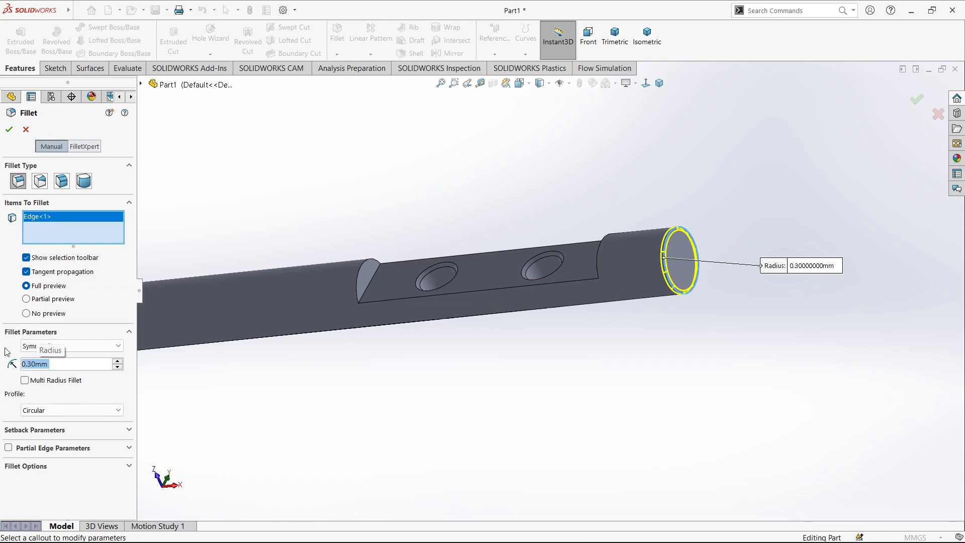
click(7, 128)
Step: Try to cut a 10 mm M5x0.8 Metric Die thread from the inner chamfer edge of the hole nearer the origin, with a reversed 1 mm offset
middle_drag(350, 194, 527, 279)
scroll(526, 258, up, 2)
scroll(525, 283, down, 4)
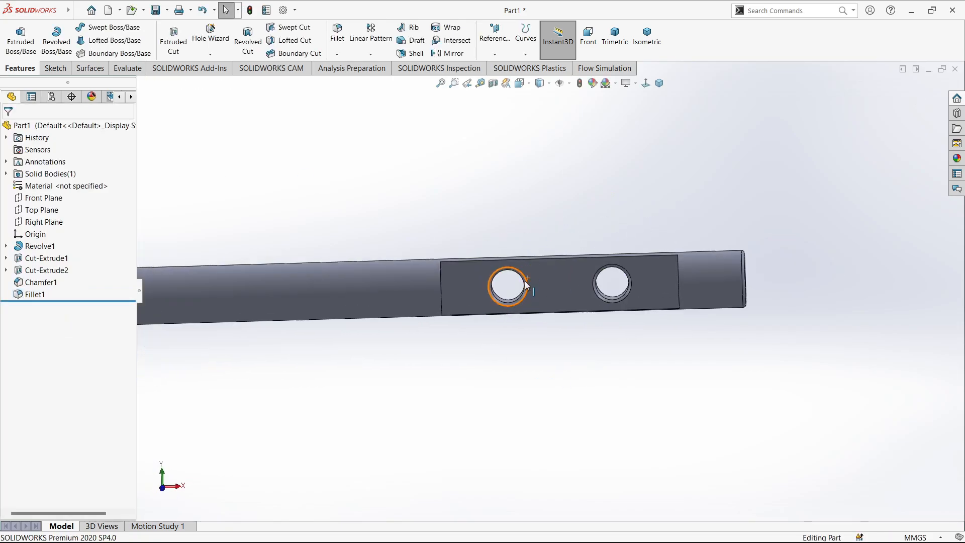
click(219, 92)
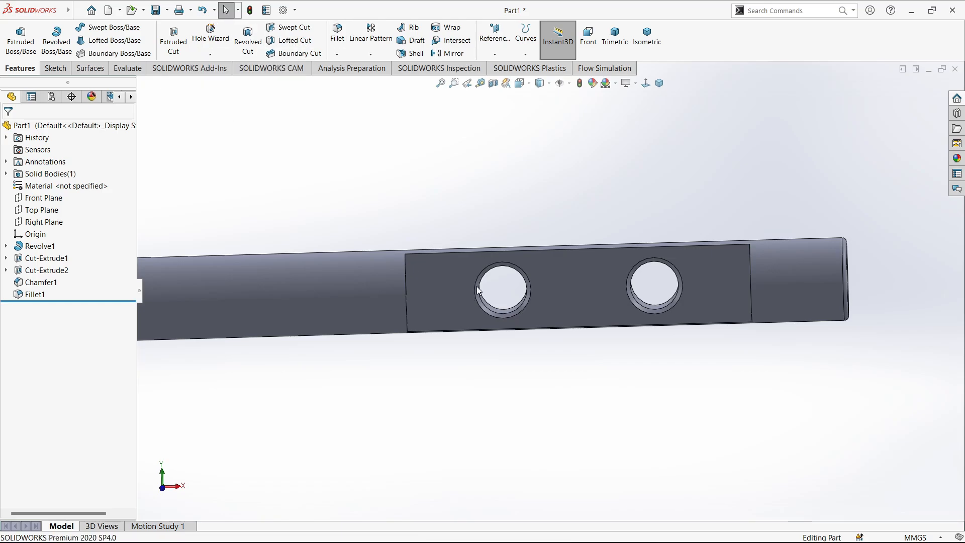
middle_drag(507, 366, 531, 197)
scroll(486, 294, down, 4)
click(466, 286)
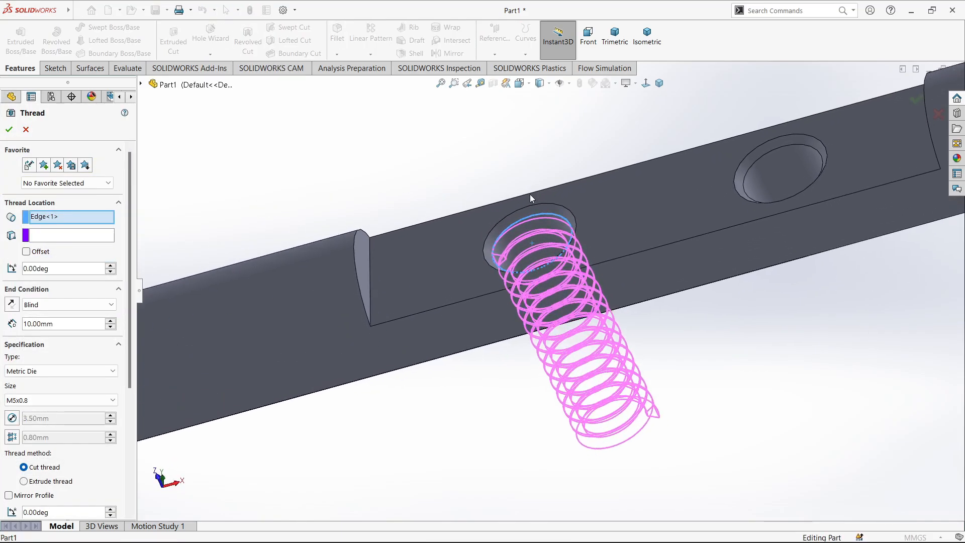
click(26, 251)
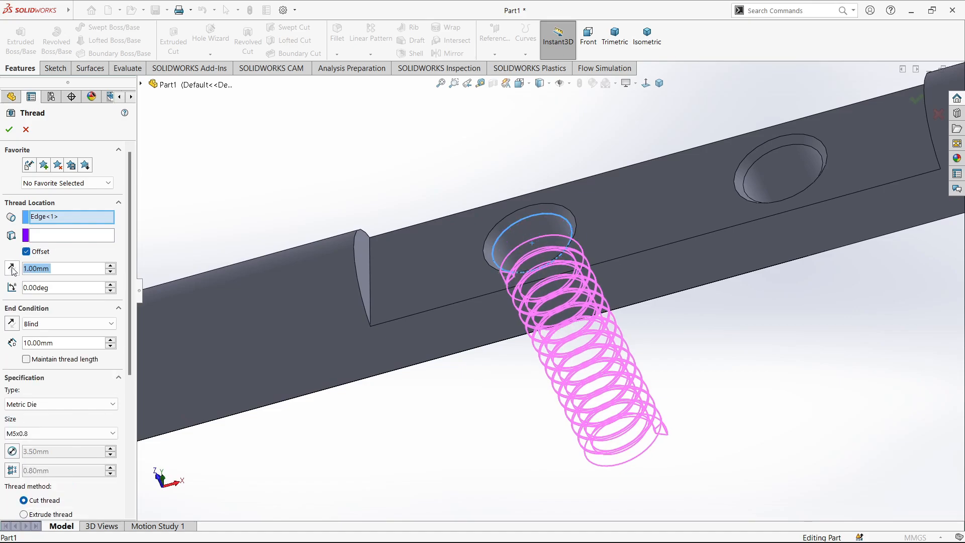
click(9, 130)
Step: Change the thread type to Metric Tap and create the thread in the hole nearer the origin
scroll(6, 410, down, 2)
click(41, 304)
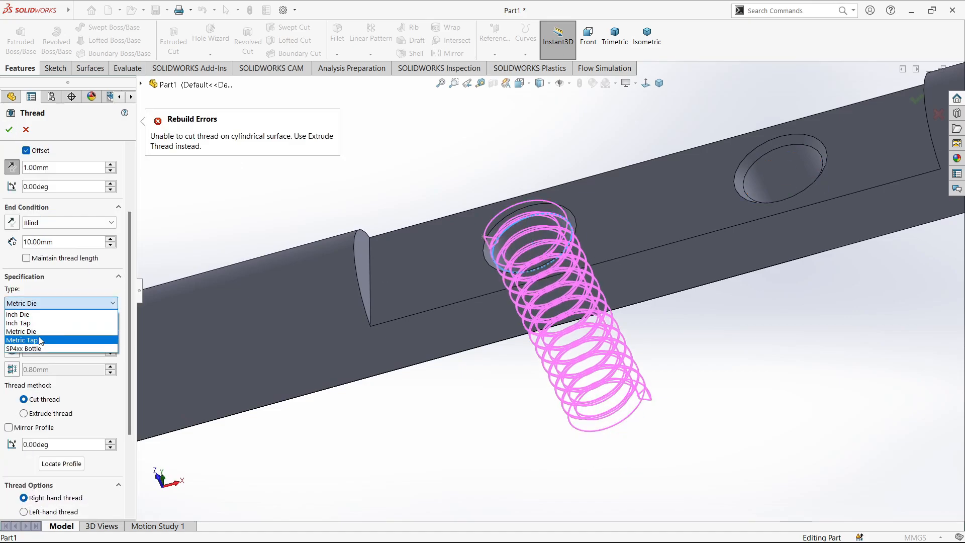
click(41, 341)
click(9, 130)
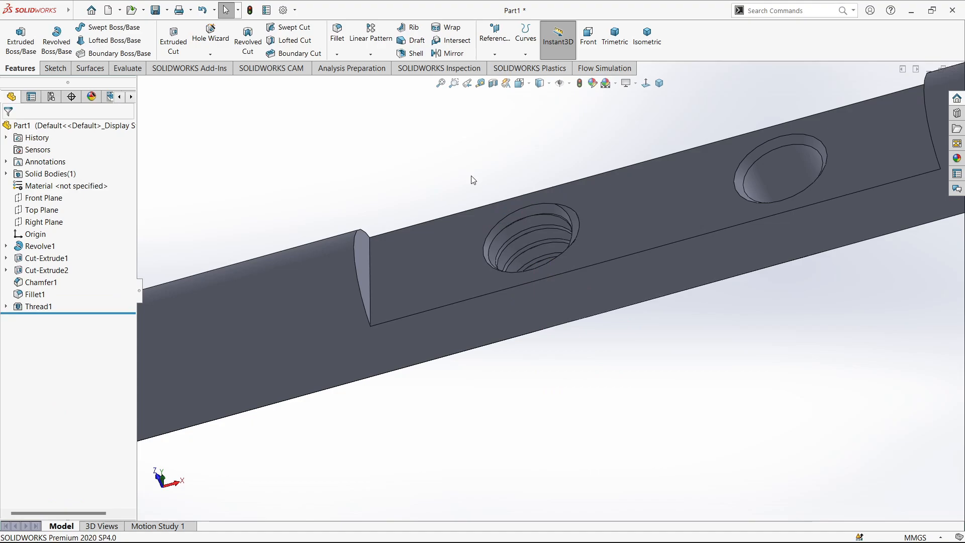
Step: Cut a matching 10 mm M5x0.8 Metric Tap thread in the second hole, with a reversed 1 mm offset
mouse_move(474, 209)
middle_down()
mouse_move(526, 213)
mouse_move(475, 218)
middle_up()
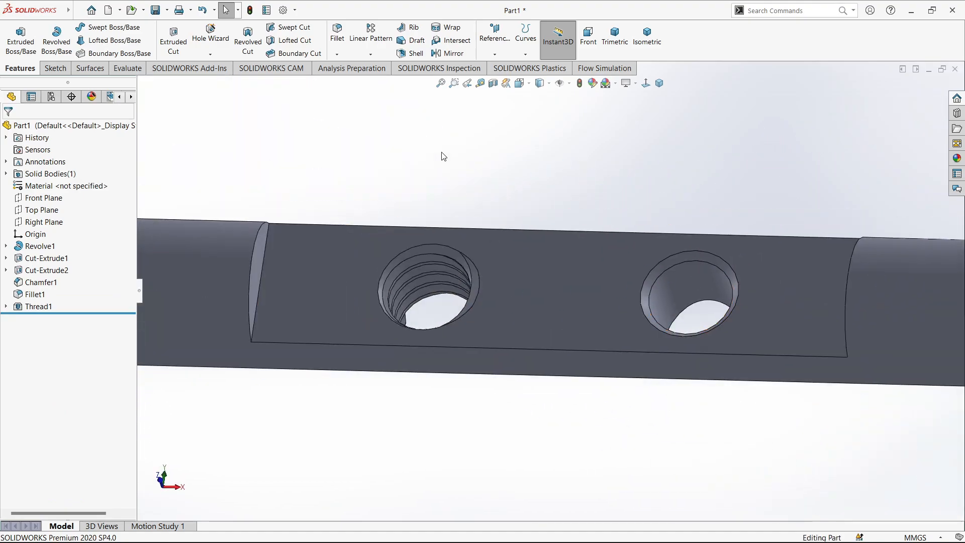
click(210, 53)
click(213, 89)
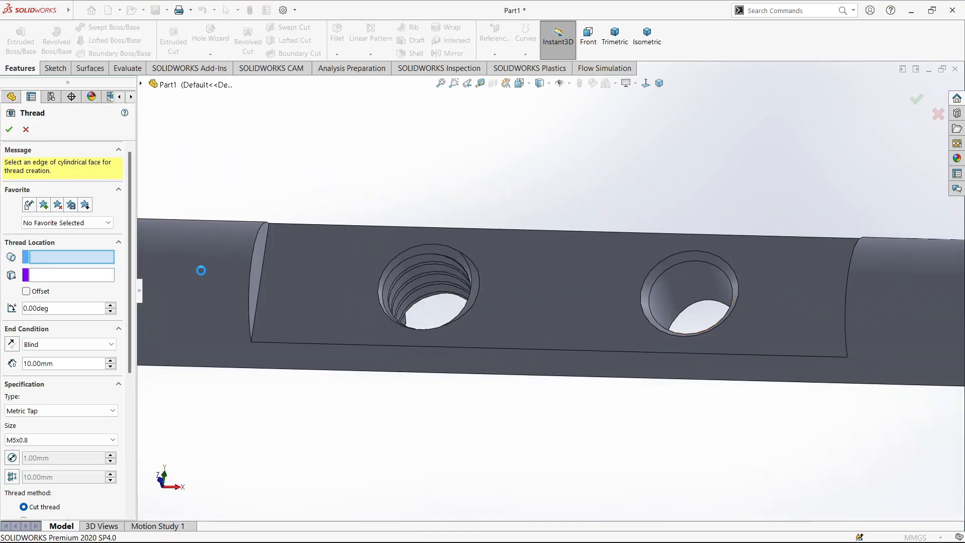
click(26, 251)
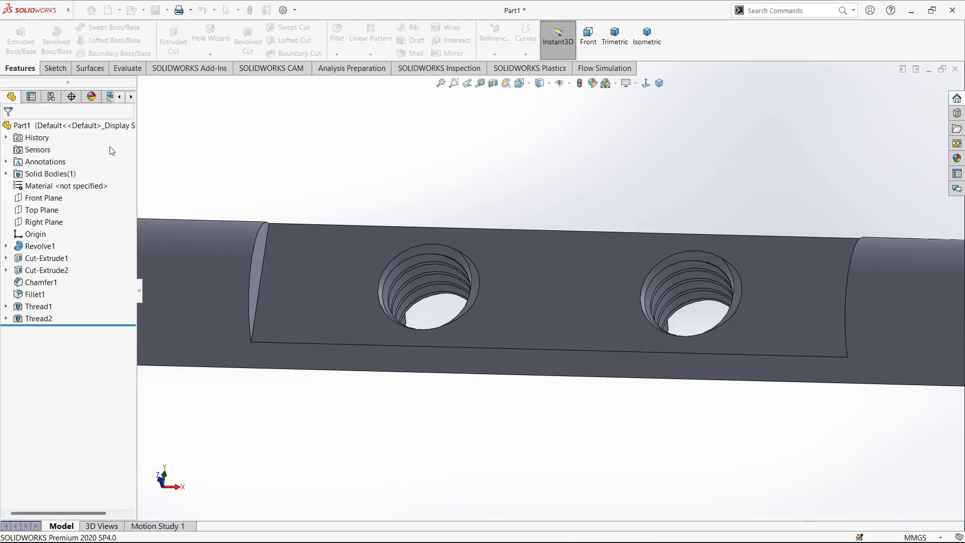
Step: Edit the thread of the hole nearer the origin and change its size to M3x0.5
middle_drag(436, 246, 467, 336)
scroll(468, 335, down, 3)
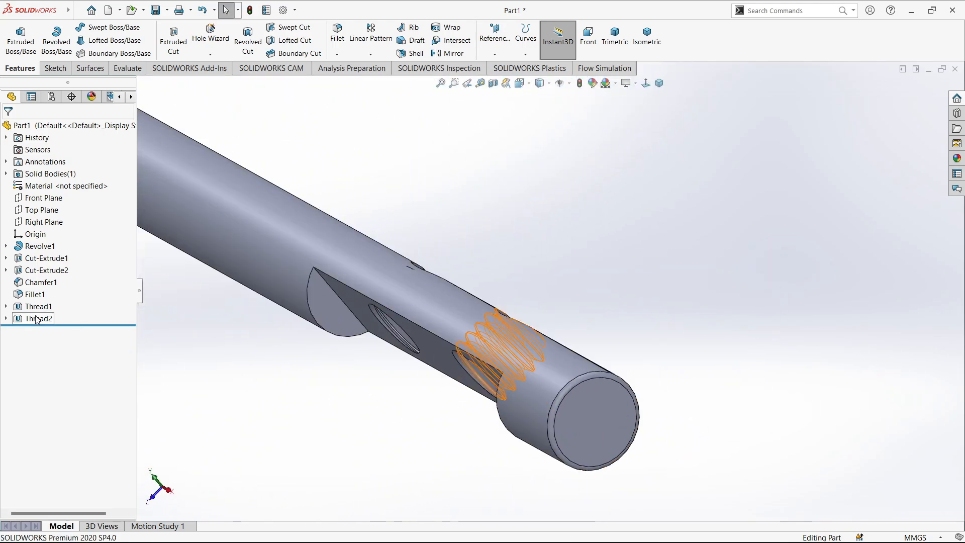
click(39, 306)
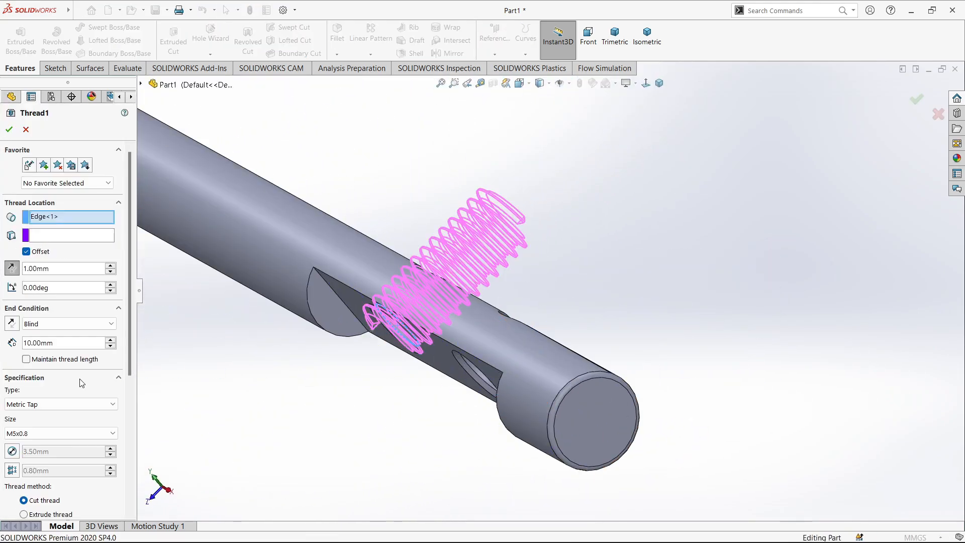
click(107, 433)
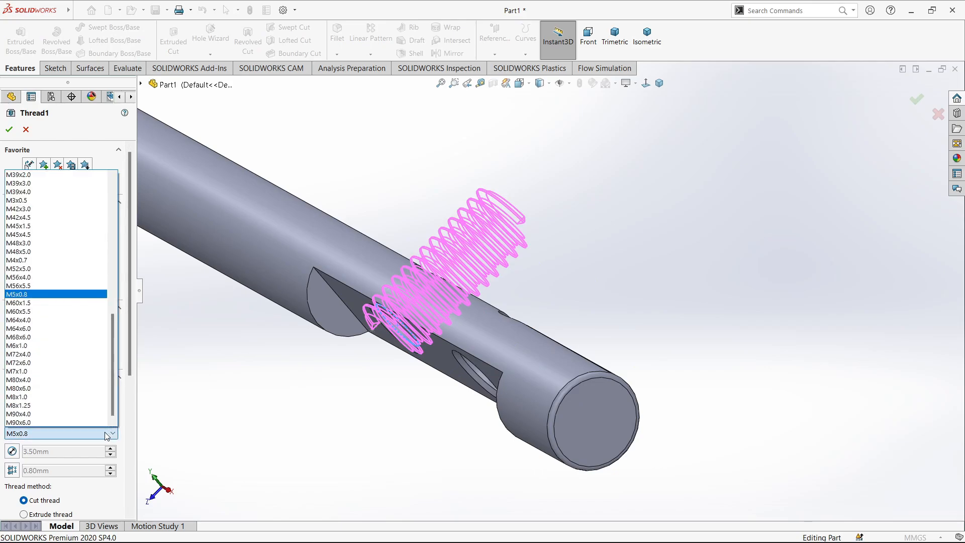
click(29, 201)
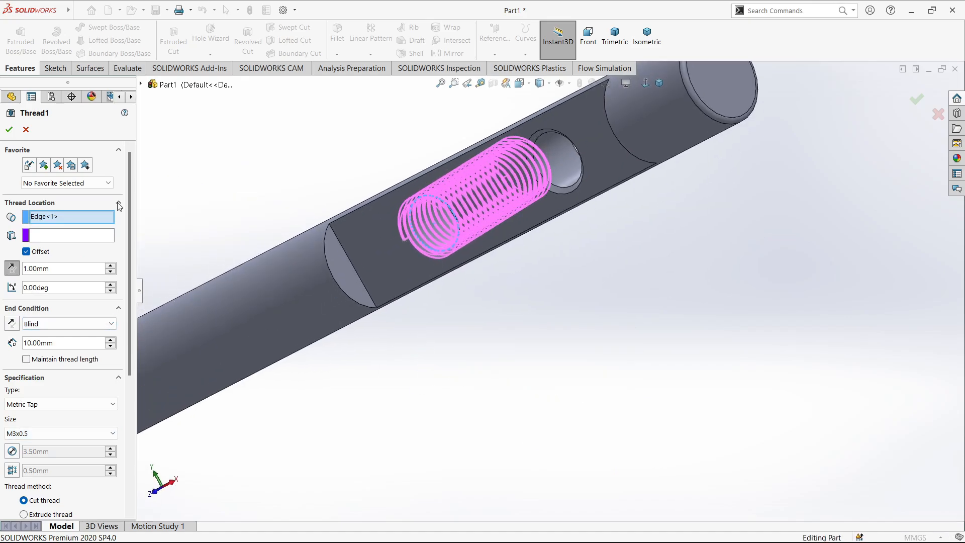
key(Return)
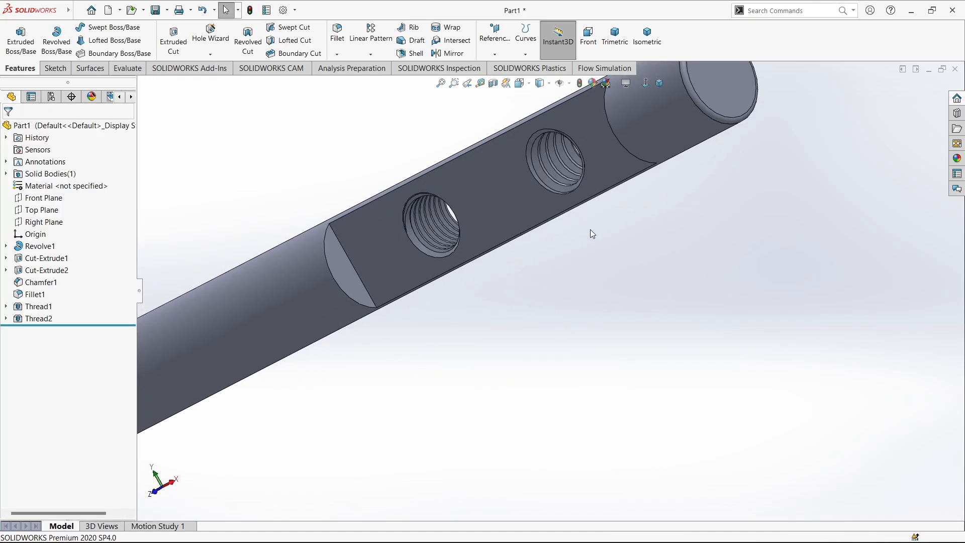
Step: Edit the thread of the hole nearer the filleted end and change its size to M3x0.5
middle_drag(590, 233, 603, 306)
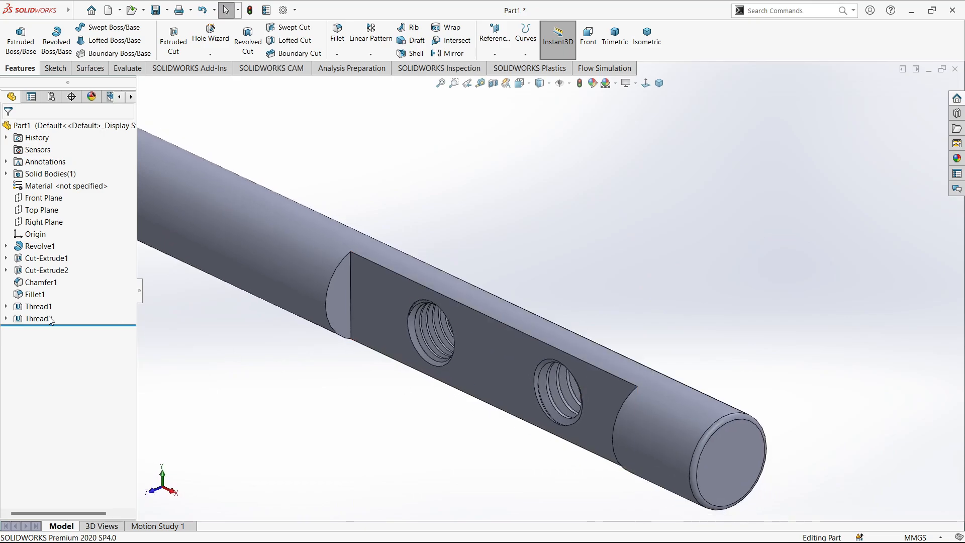
click(39, 318)
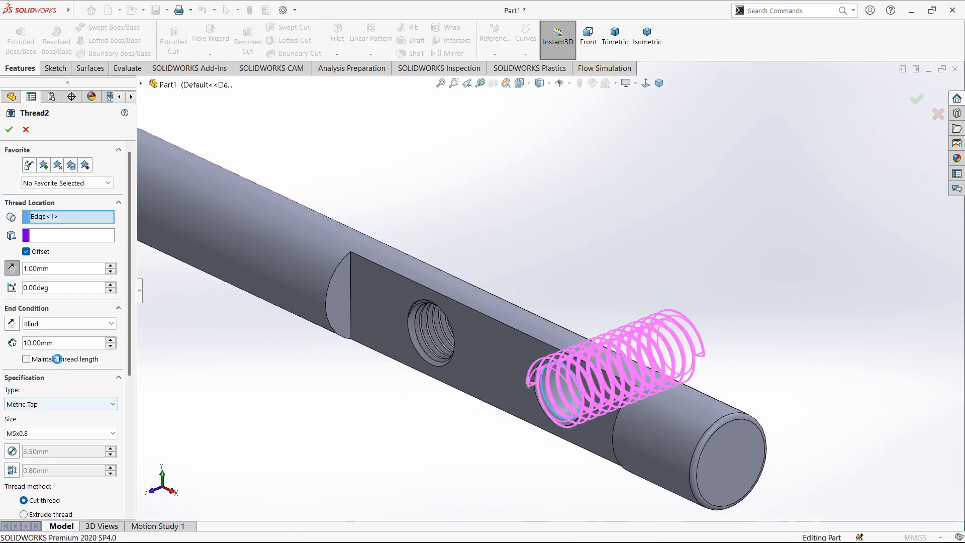
click(63, 334)
click(54, 440)
click(54, 433)
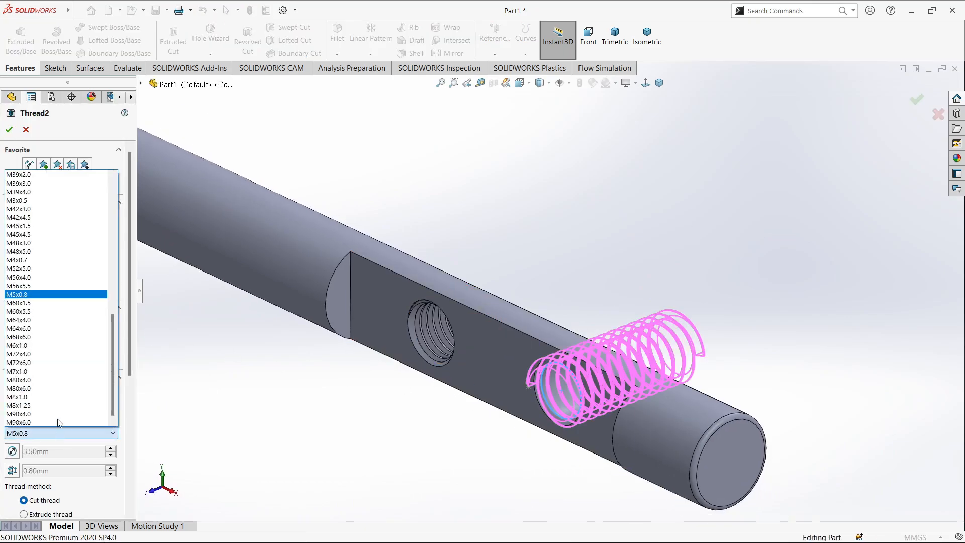
click(38, 206)
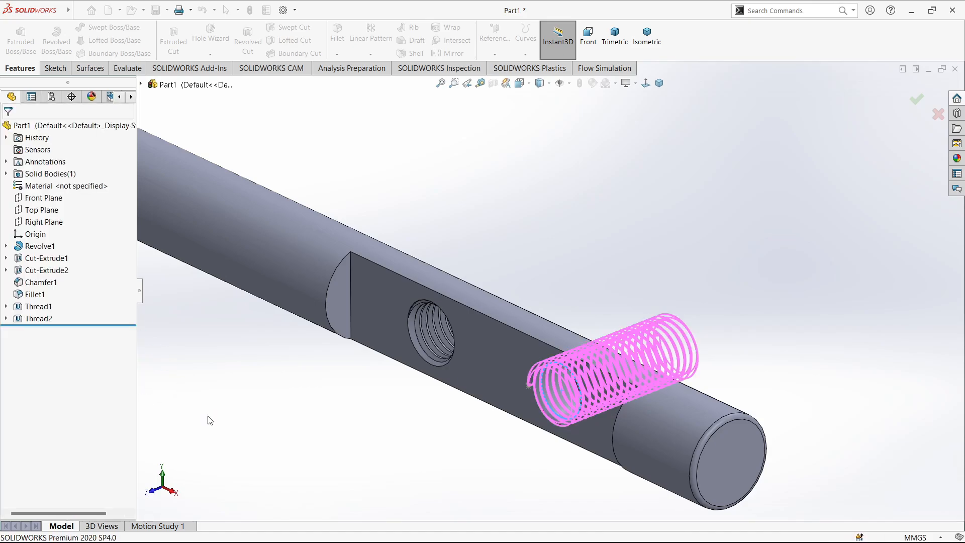
Step: Start a sketch on the pin's plain end face at the origin and view it face-on
middle_drag(450, 395, 525, 281)
click(376, 352)
click(646, 84)
click(479, 232)
click(588, 37)
middle_drag(552, 221, 530, 443)
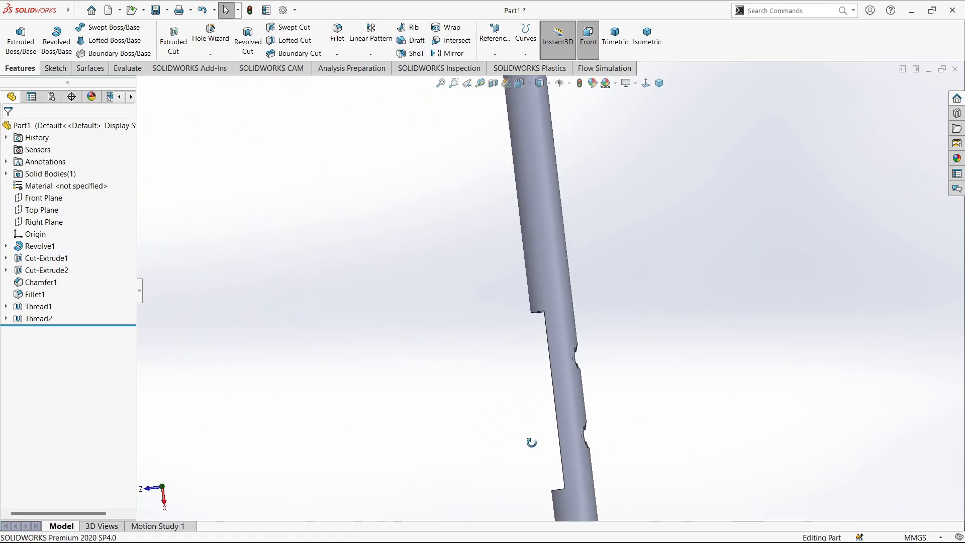
key(space)
click(371, 344)
middle_drag(563, 180, 520, 160)
click(520, 159)
click(575, 152)
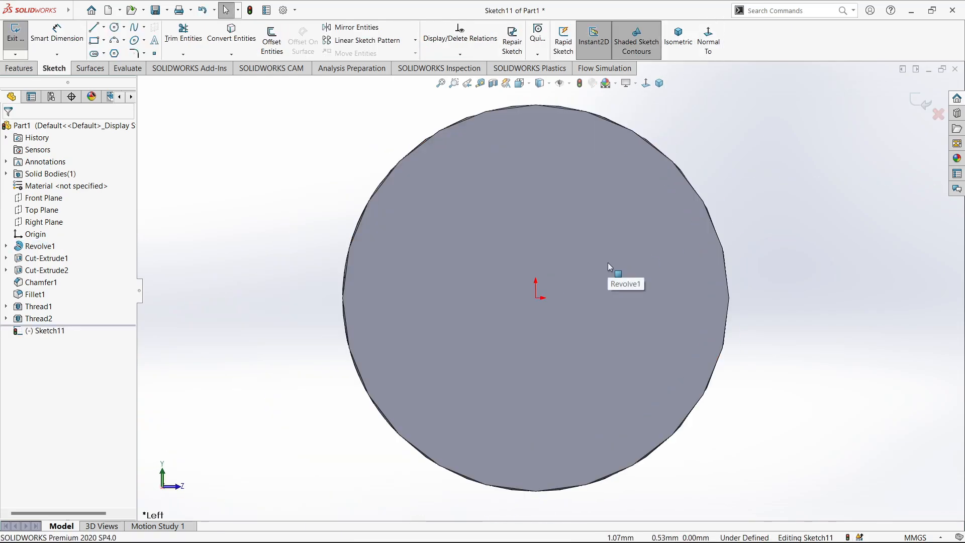
Step: Sketch a circle about 8.1 mm in diameter centred on the origin, around the pin's outline
scroll(193, 203, up, 2)
click(115, 28)
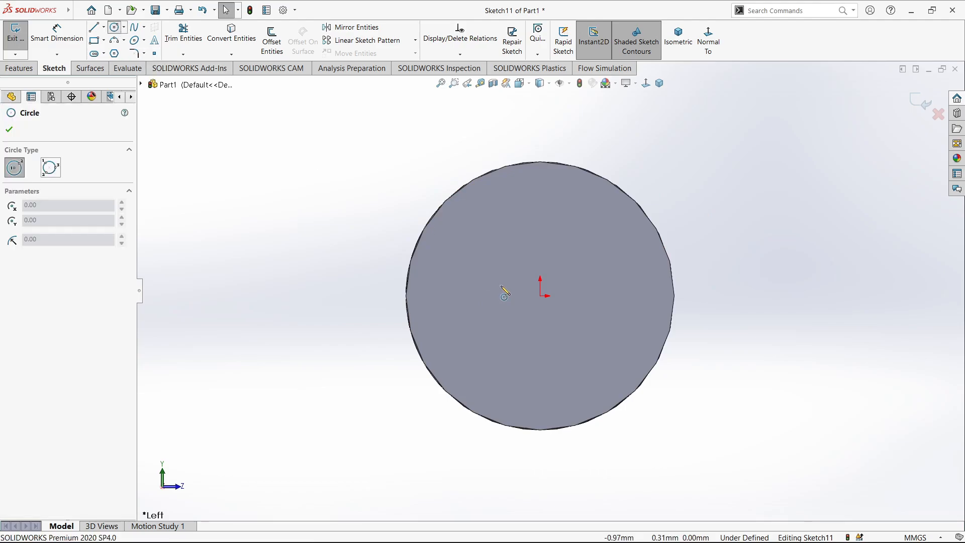
click(540, 296)
click(481, 131)
right_click(770, 174)
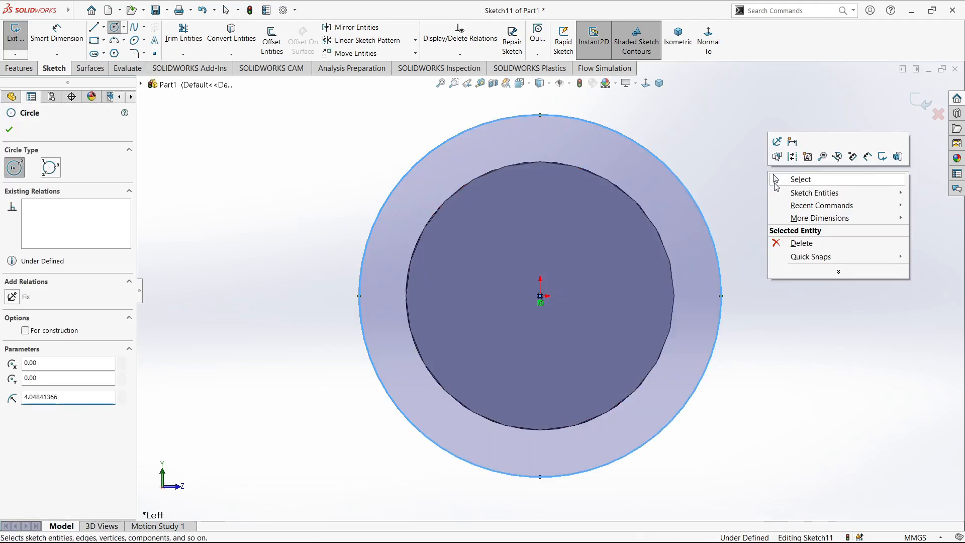
click(774, 179)
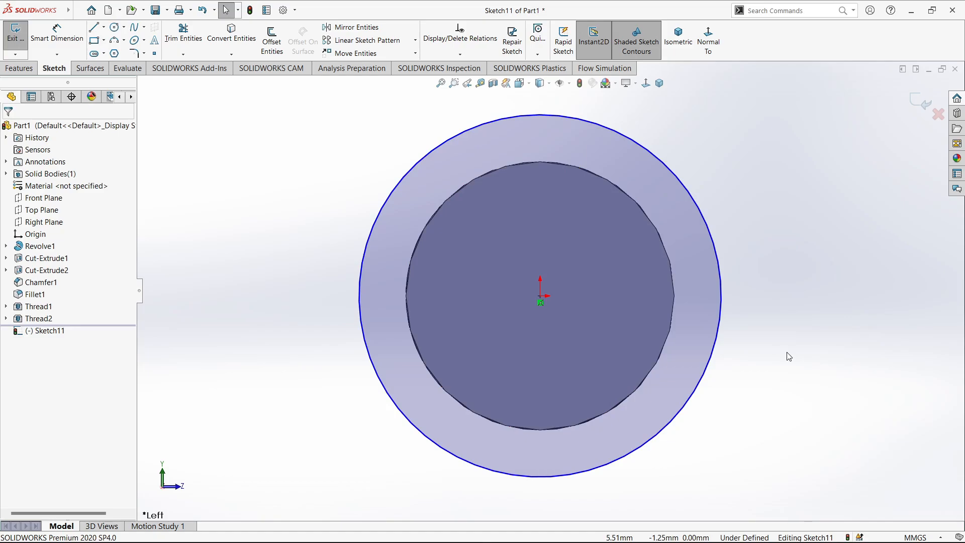
Step: Dimension the circle's diameter as 8.5 mm
right_drag(787, 352, 785, 322)
click(720, 304)
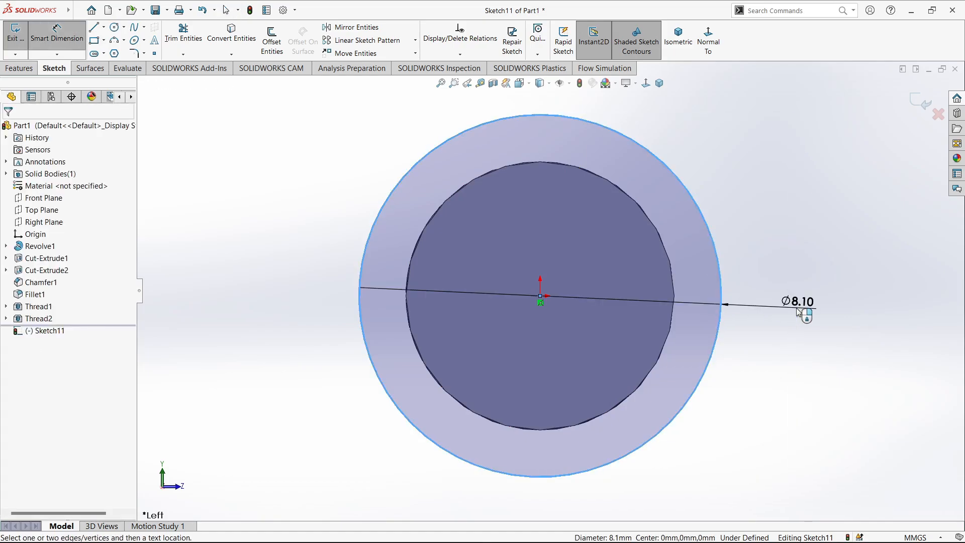
click(796, 308)
text(6)
key(BackSpace)
text(5)
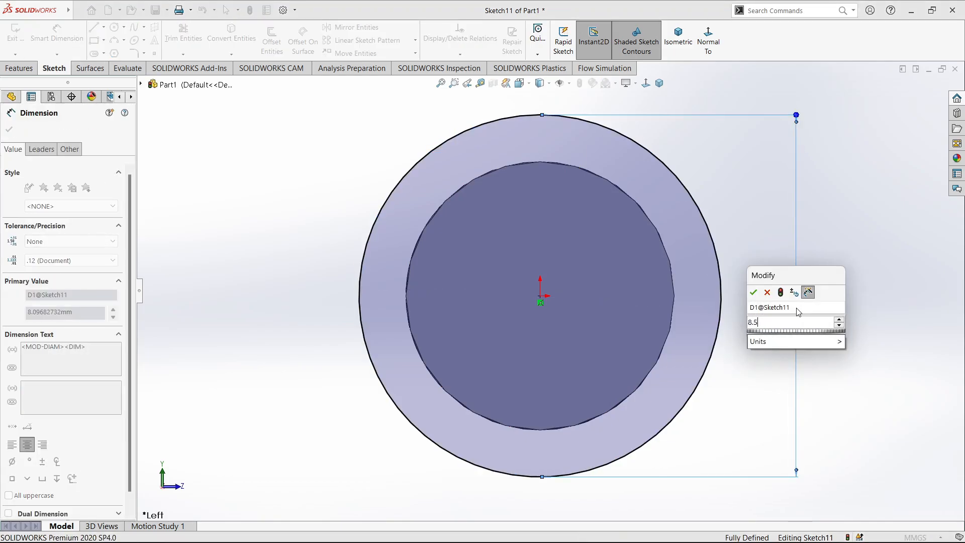
key(Return)
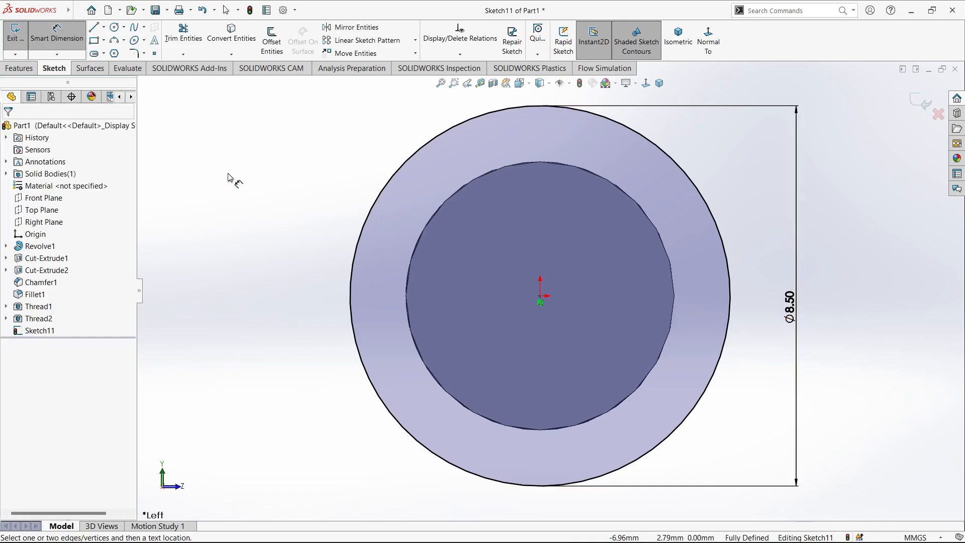
Step: Draw a vertical chord across the circle on its +Z side, just outside the pin's outline, with both ends on the circle
key(l)
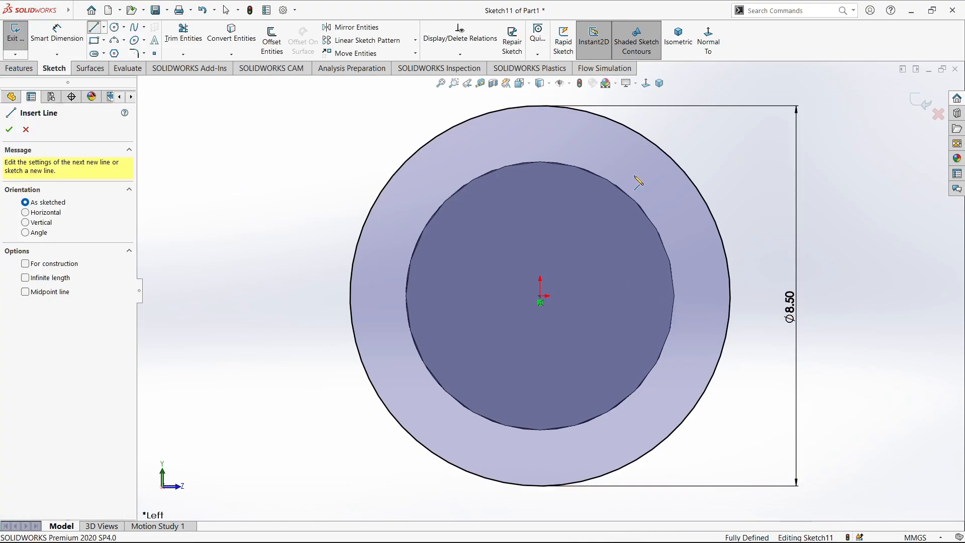
click(681, 168)
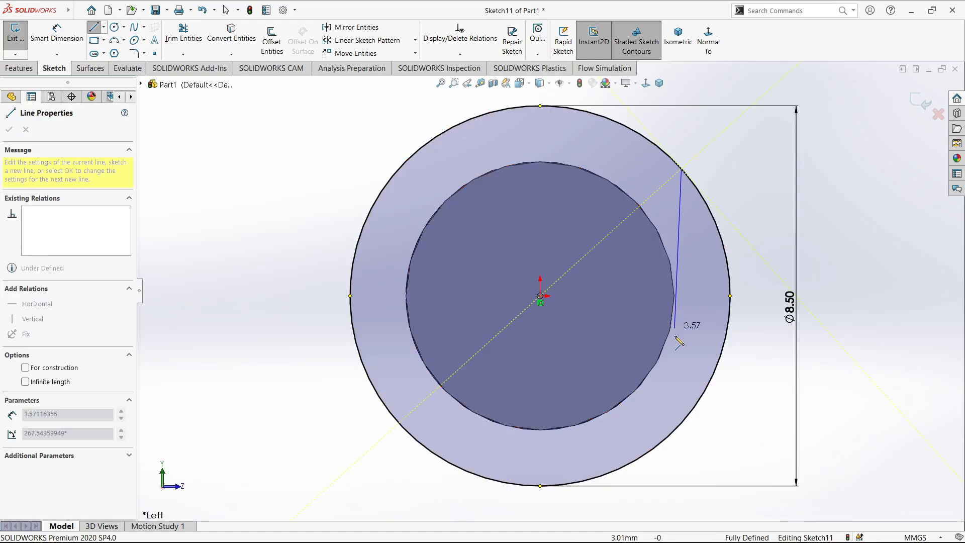
click(681, 422)
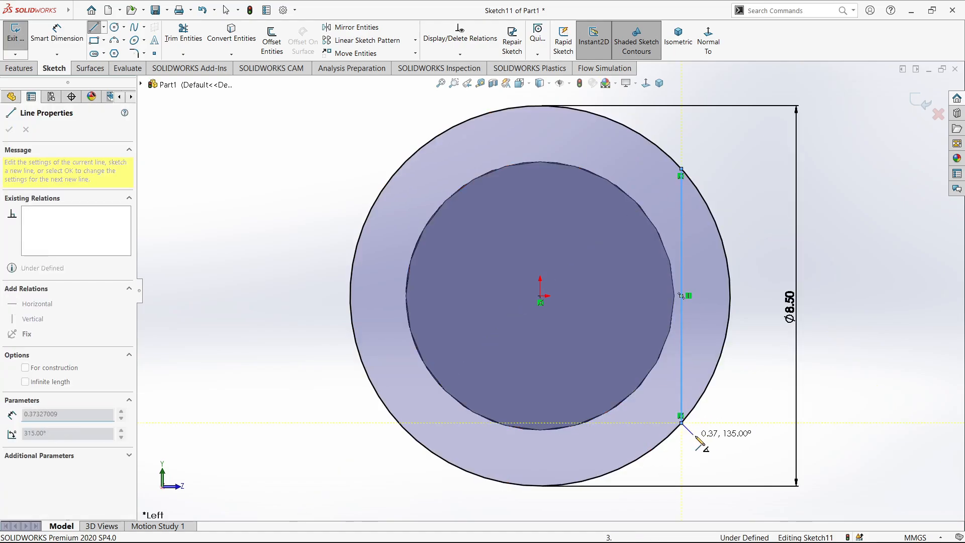
key(Escape)
click(682, 296)
click(835, 313)
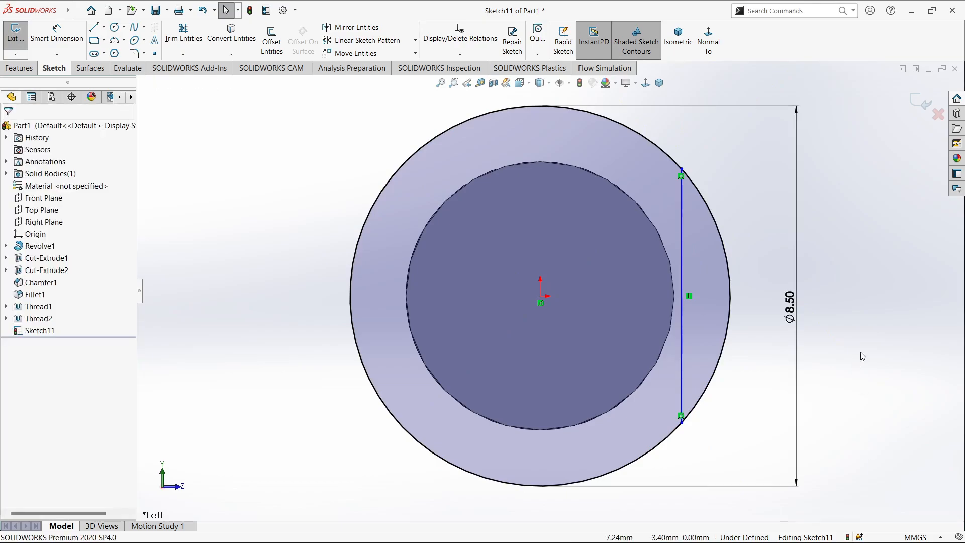
Step: Dimension the vertical chord 3.2 mm from the origin
right_drag(861, 355, 858, 316)
click(681, 300)
click(540, 296)
click(611, 451)
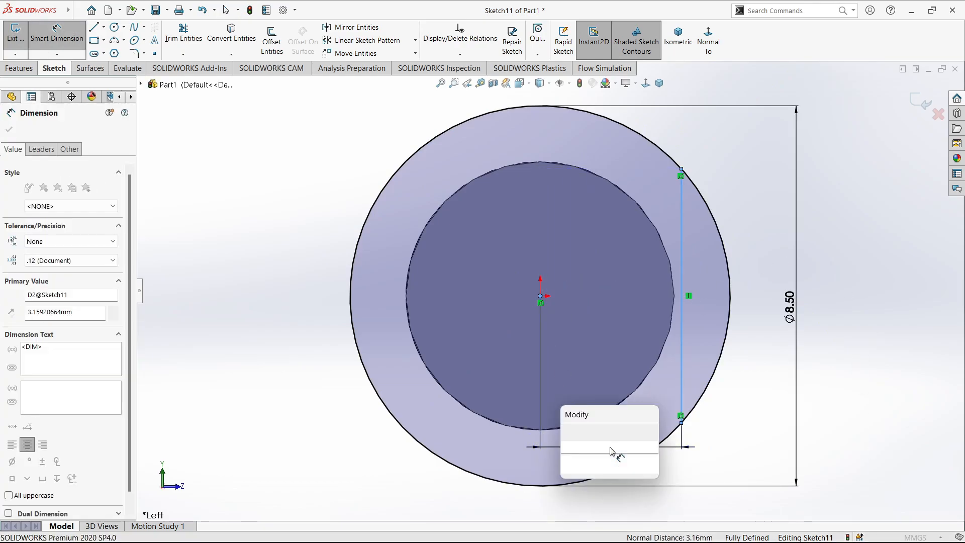
text(3.2)
key(Return)
key(f)
key(Escape)
Step: Trim away the circle's arc beyond the vertical chord to leave a flat-sided profile
scroll(684, 413, down, 2)
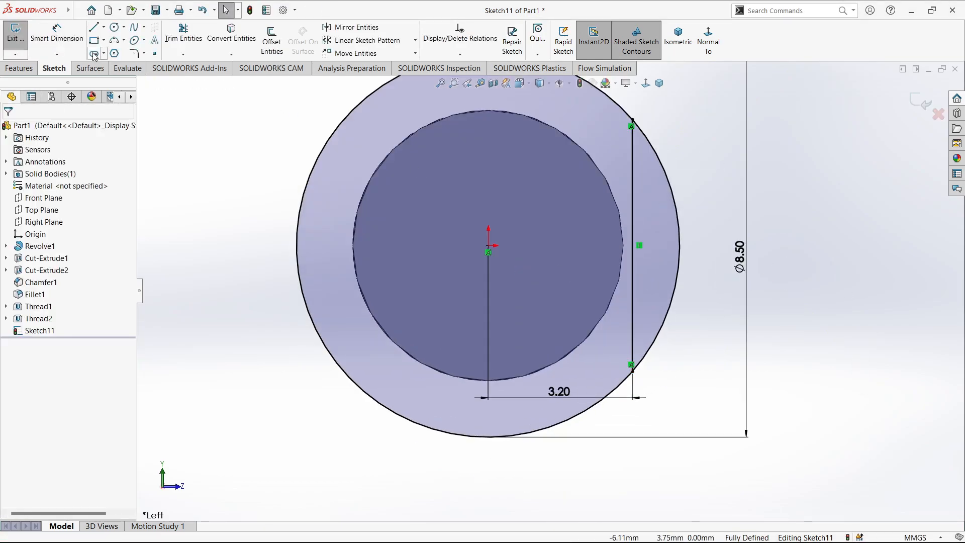
click(184, 39)
drag(656, 296, 691, 292)
scroll(628, 284, up, 2)
scroll(618, 213, down, 1)
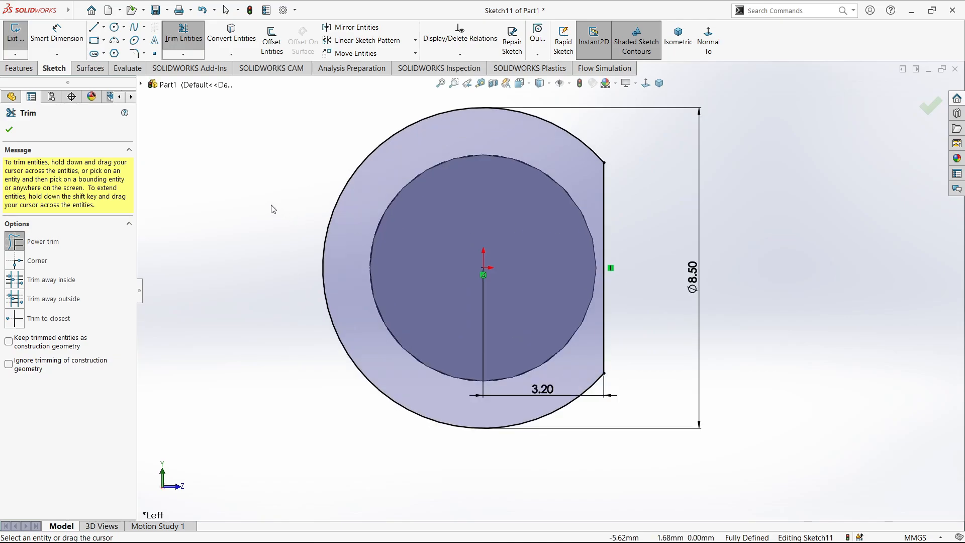
Step: Draw a horizontal line about 1.16 mm long outward from the profile's quadrant point opposite the flat
key(l)
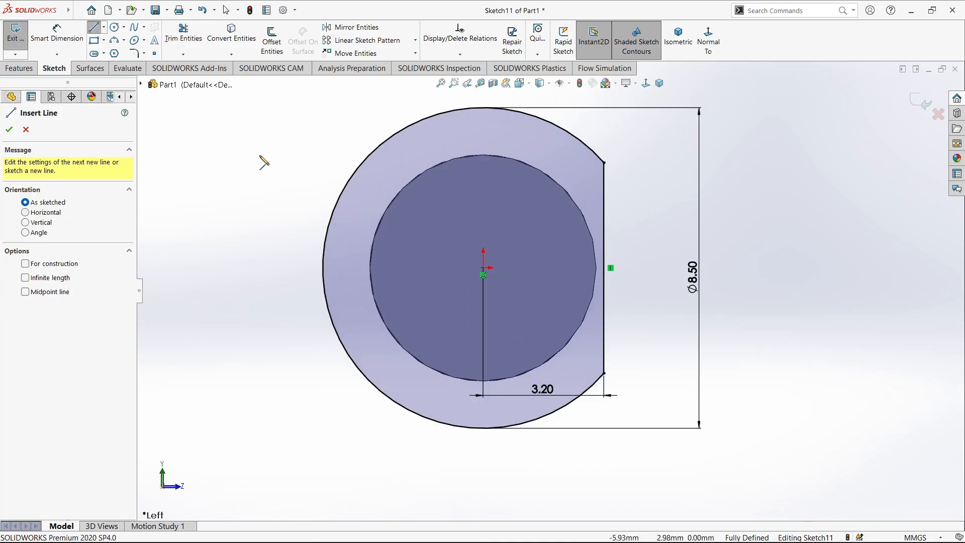
click(323, 267)
click(279, 267)
right_click(288, 321)
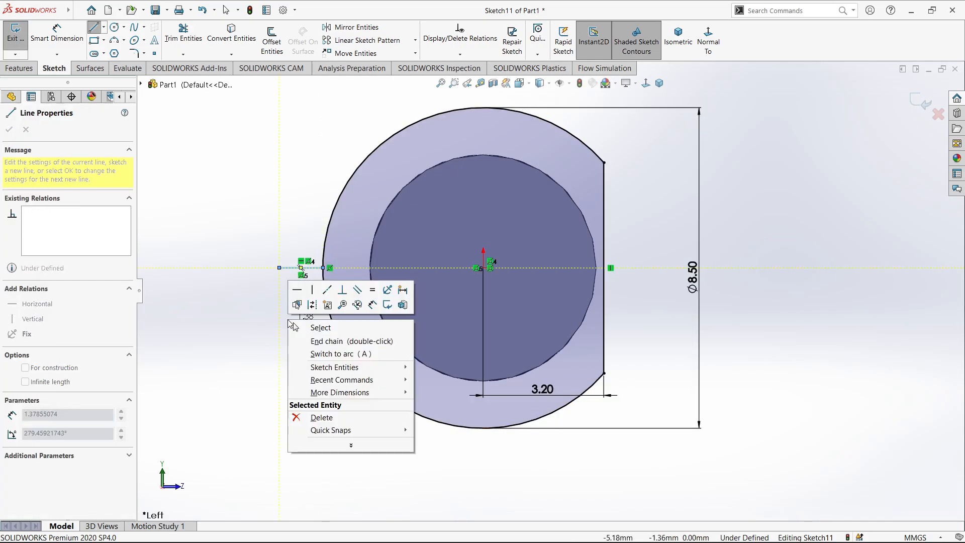
click(304, 327)
Step: Dimension the short horizontal line's length as 1.5 mm
right_drag(238, 368, 242, 334)
click(304, 272)
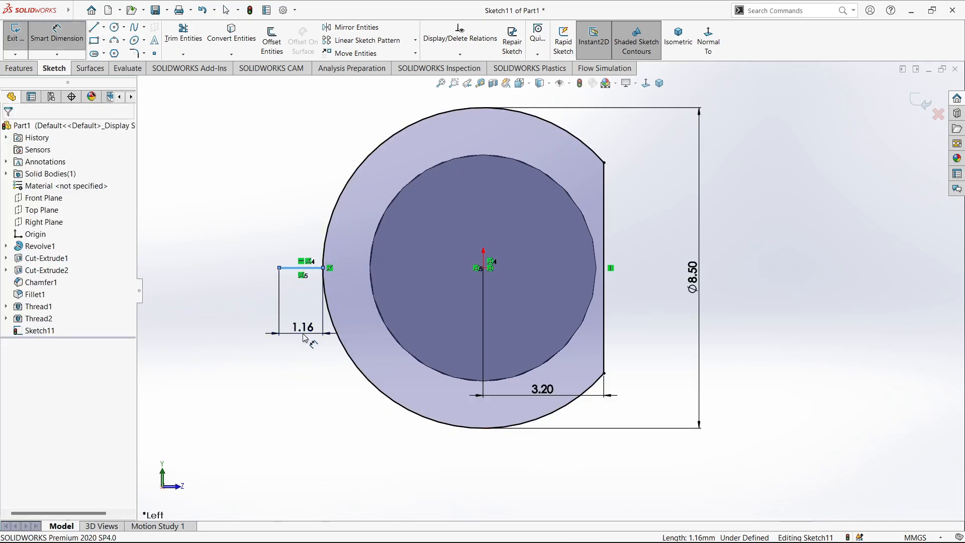
click(304, 332)
text(1.00mm)
key(Return)
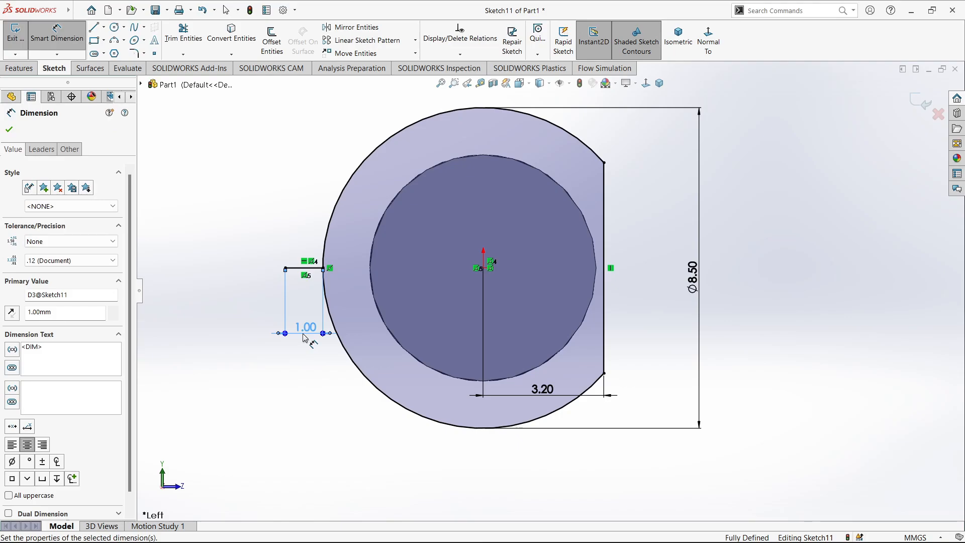
double_click(305, 327)
text(1.5)
key(Return)
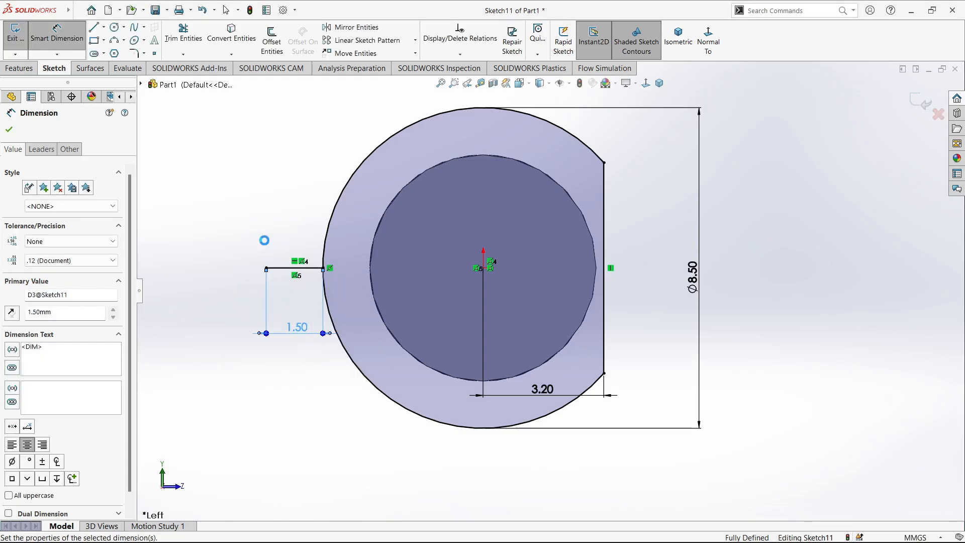
Step: Draw an outer circle centred on the origin that passes through the outer end of the 1.5 mm line
click(115, 27)
click(482, 267)
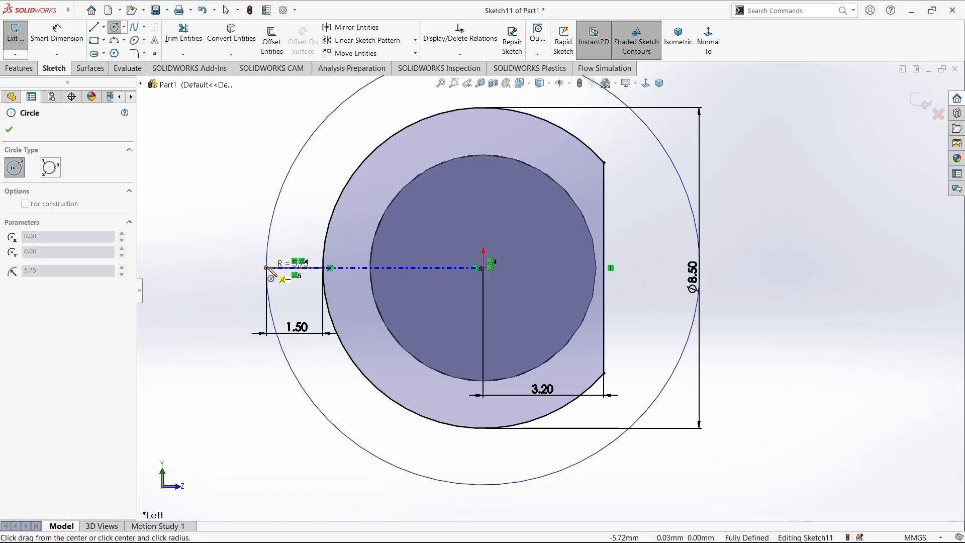
click(266, 267)
key(Escape)
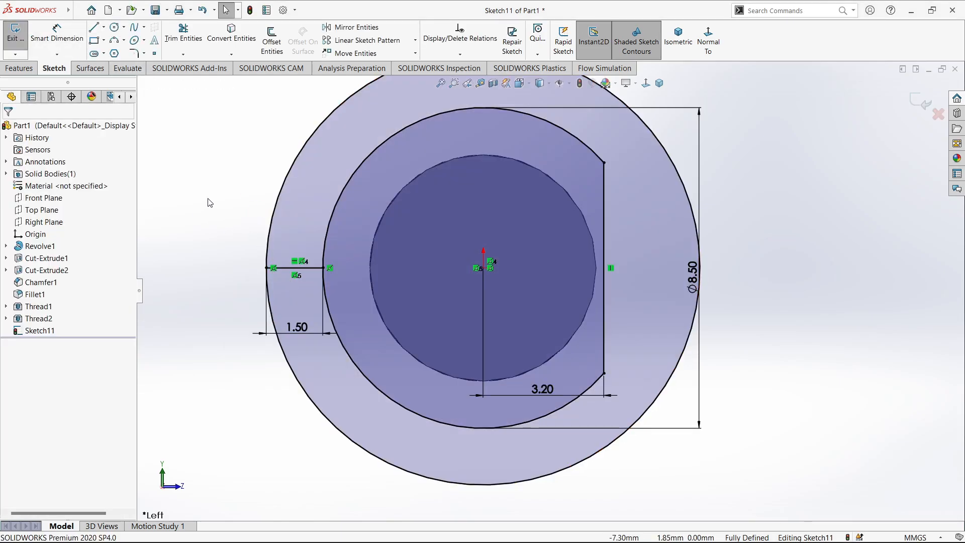
Step: Draw a vertical line from the inner profile's lowest point down to the outer circle
click(94, 27)
click(483, 428)
click(483, 483)
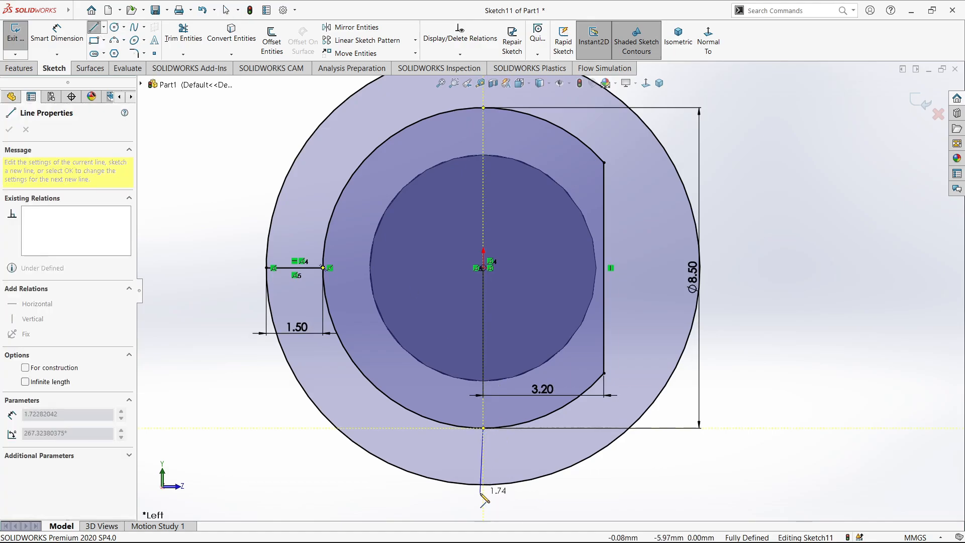
key(Escape)
Step: Trim the outer circle to the lower quarter arc between the short horizontal and vertical lines
click(183, 38)
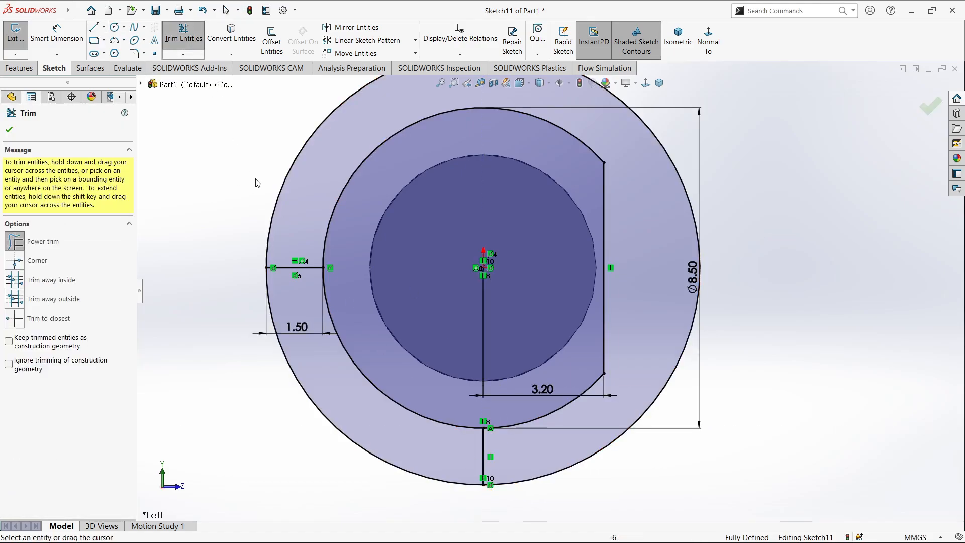
drag(527, 495, 519, 471)
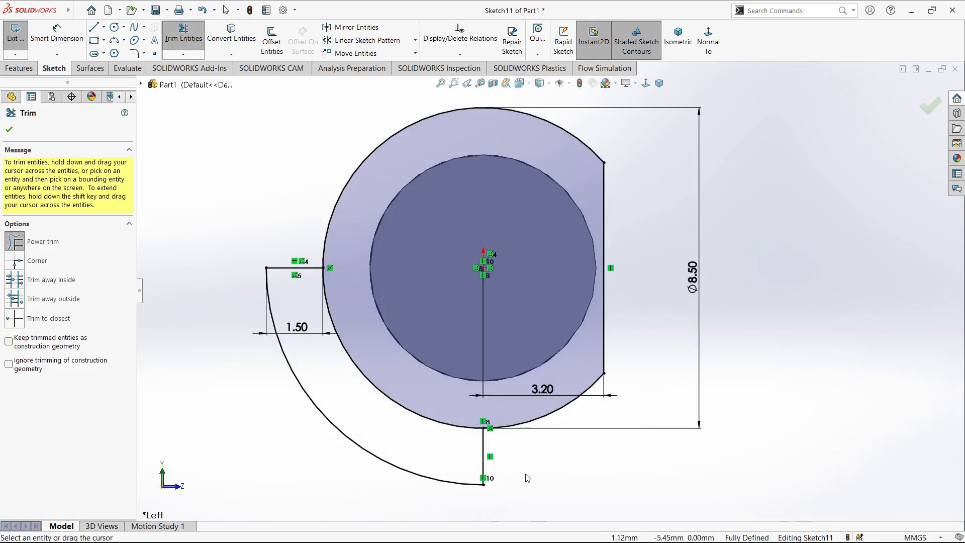
key(Escape)
Step: Offset the flat-sided inner profile outward by 0.3 mm
right_drag(490, 402, 517, 461)
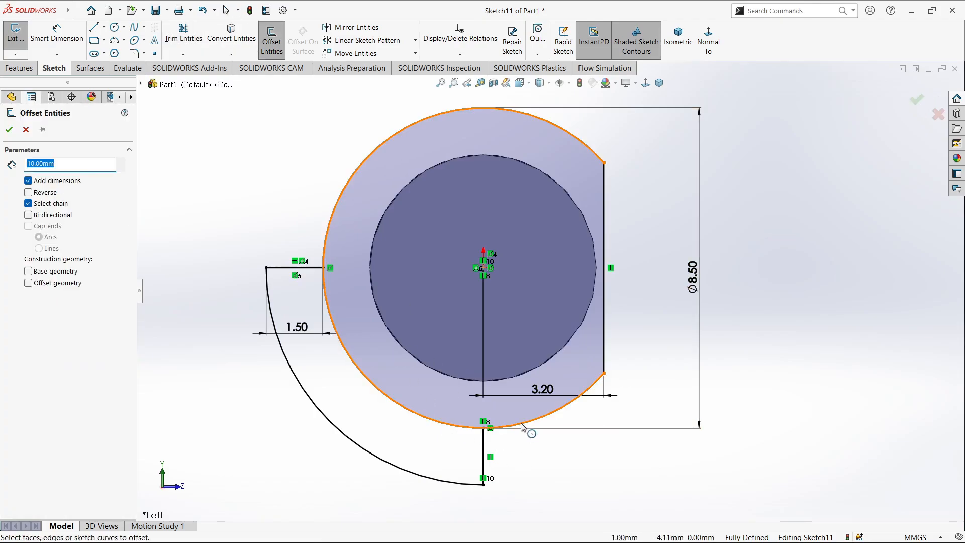
click(520, 424)
text(1)
key(Return)
text(0)
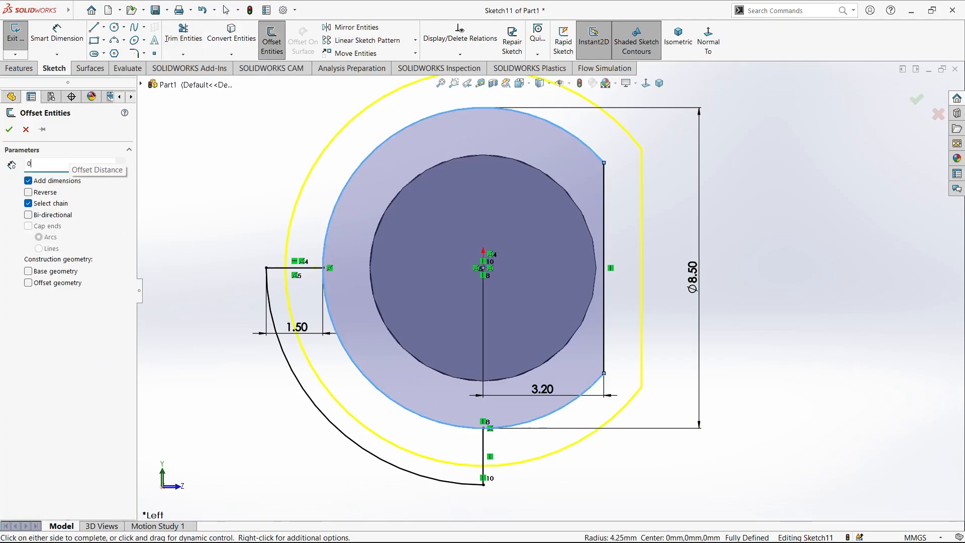
text(.5)
key(Return)
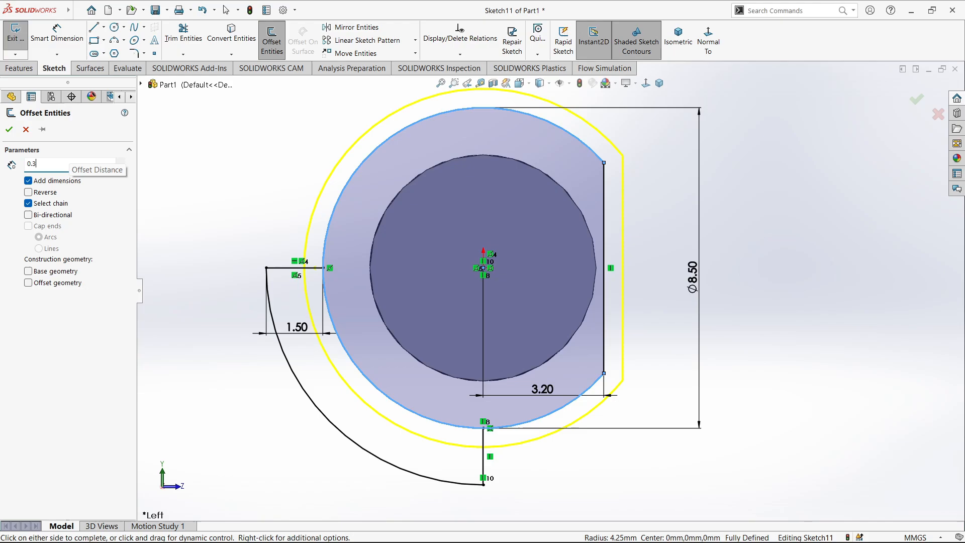
key(Return)
key(Return)
Step: Trim the 0.3 mm offset outline, keeping only the lower arc between the short vertical line and the flat
click(194, 26)
drag(297, 143, 342, 176)
drag(628, 213, 609, 217)
scroll(621, 400, down, 2)
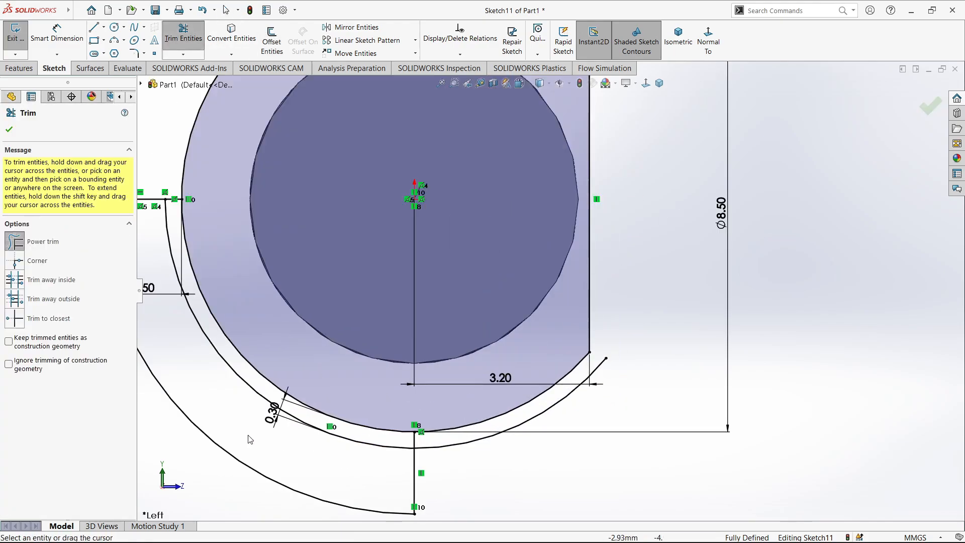
drag(207, 344, 451, 471)
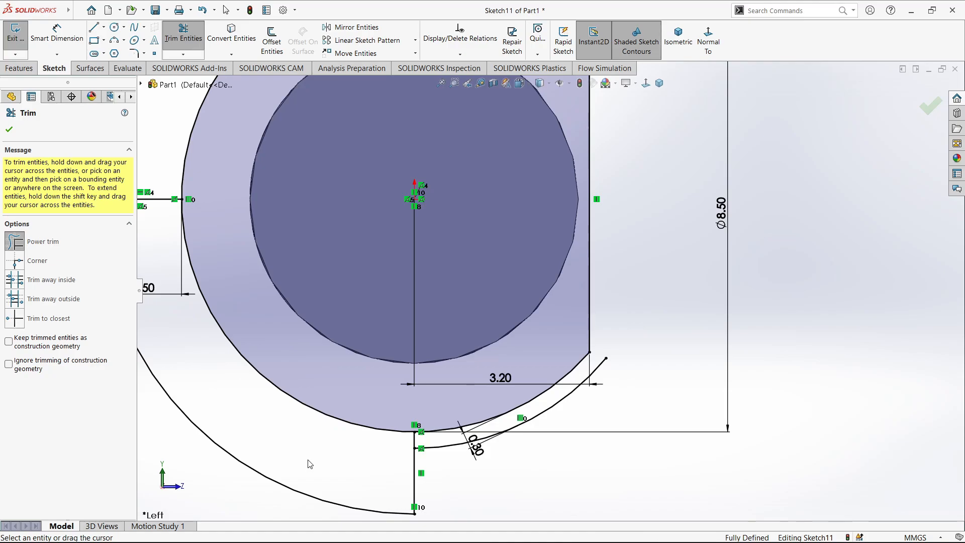
Step: Draw a short vertical helper line down from the inner profile, on the opposite side of the short vertical line from the flat
click(95, 32)
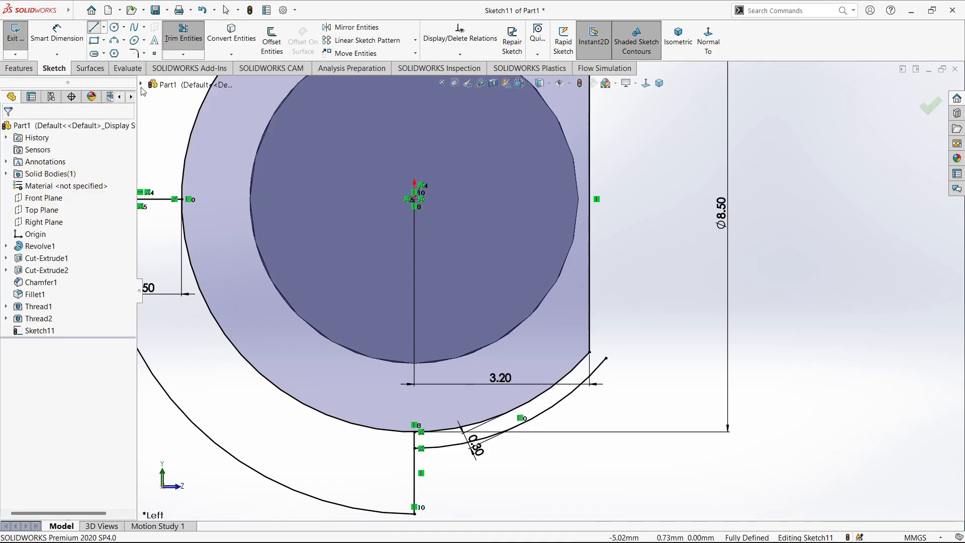
click(360, 425)
key(Escape)
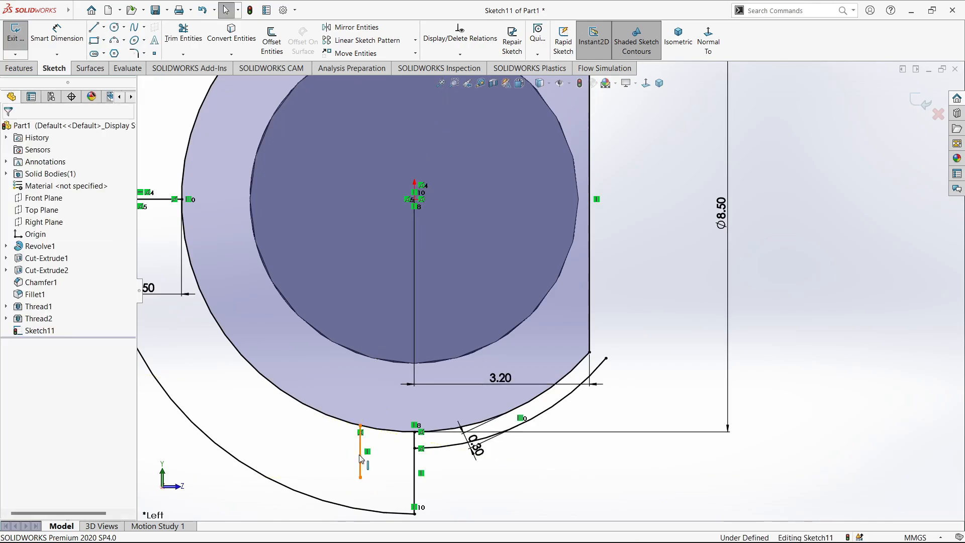
click(360, 459)
click(514, 452)
Step: Extend the 0.3 mm offset arc to the helper line and move that line closer to the short vertical line
click(183, 55)
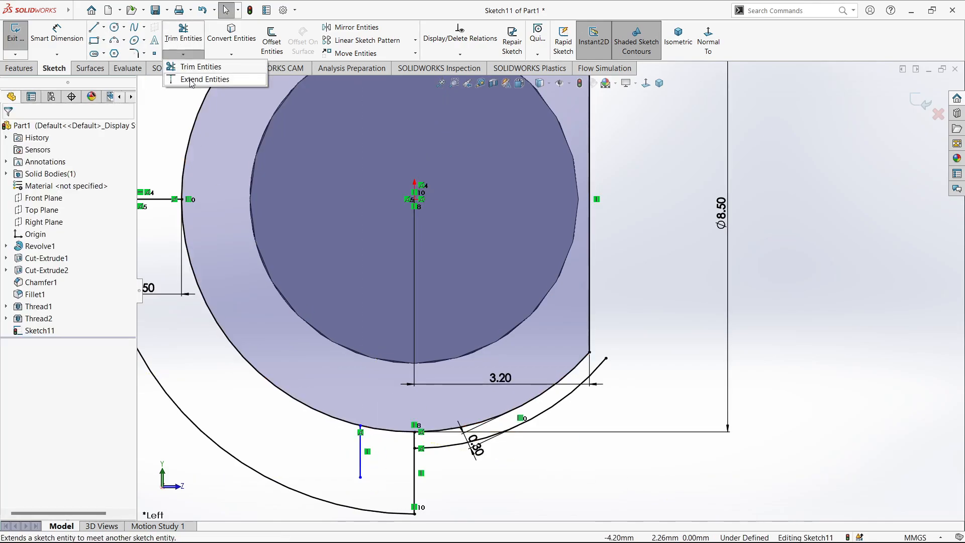
click(201, 83)
click(432, 447)
key(Escape)
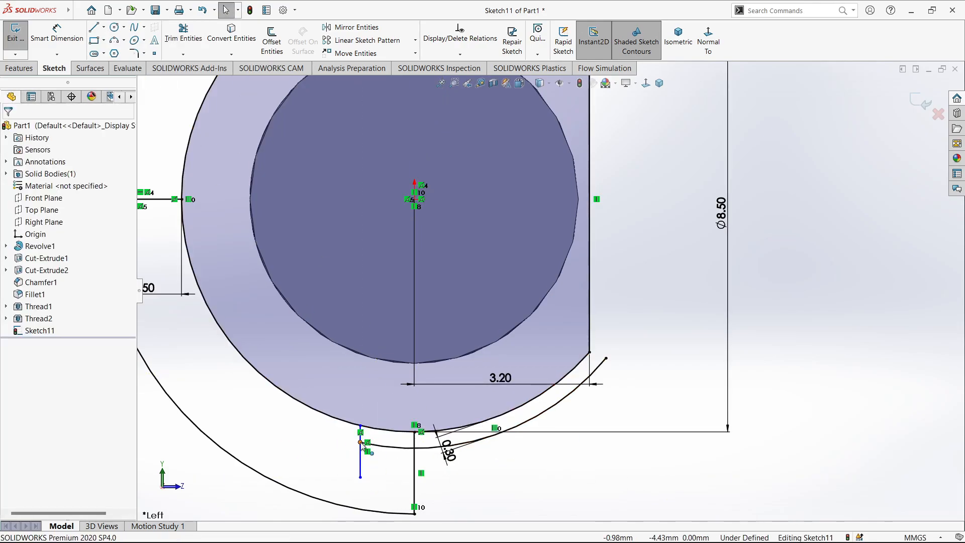
drag(361, 444, 387, 460)
click(483, 481)
Step: Offset the extended arc outward by 0.2 mm
scroll(387, 457, down, 2)
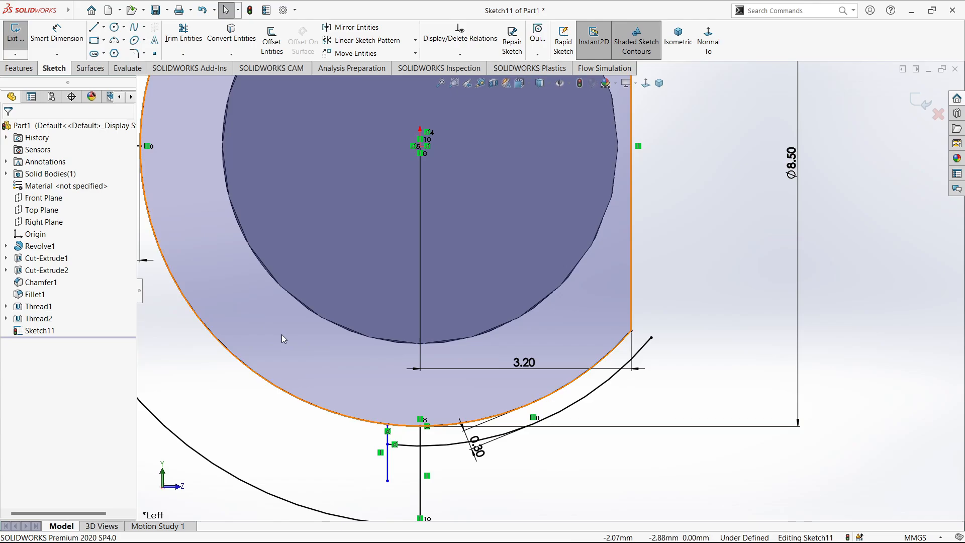
click(267, 47)
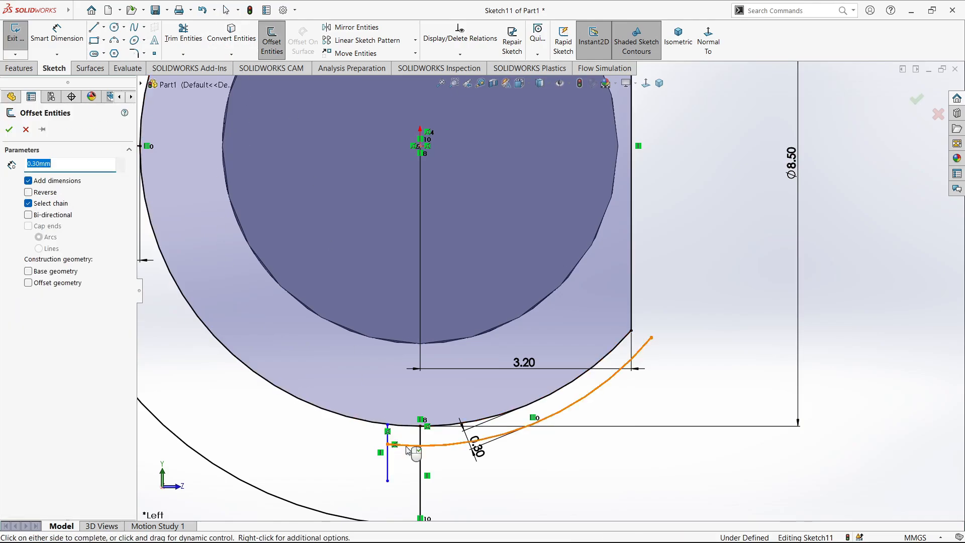
click(410, 445)
key(Return)
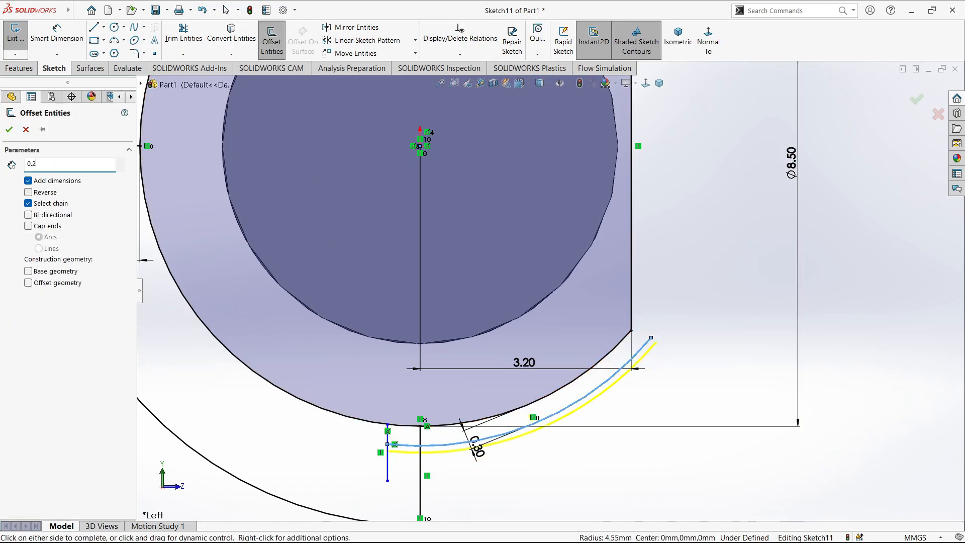
key(Return)
click(10, 130)
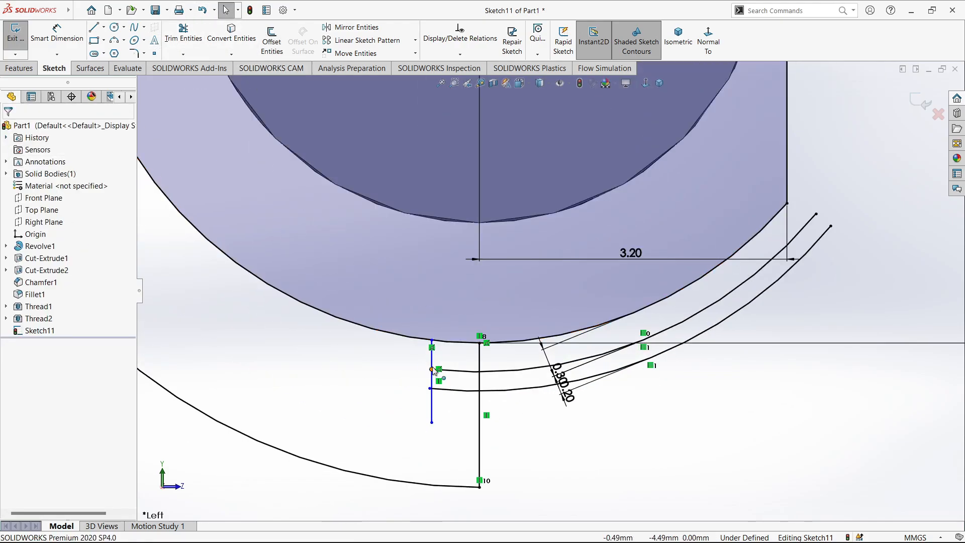
Step: Trim the end of the 0.2 mm offset arc back to the helper line
click(431, 376)
click(416, 415)
scroll(416, 415, down, 5)
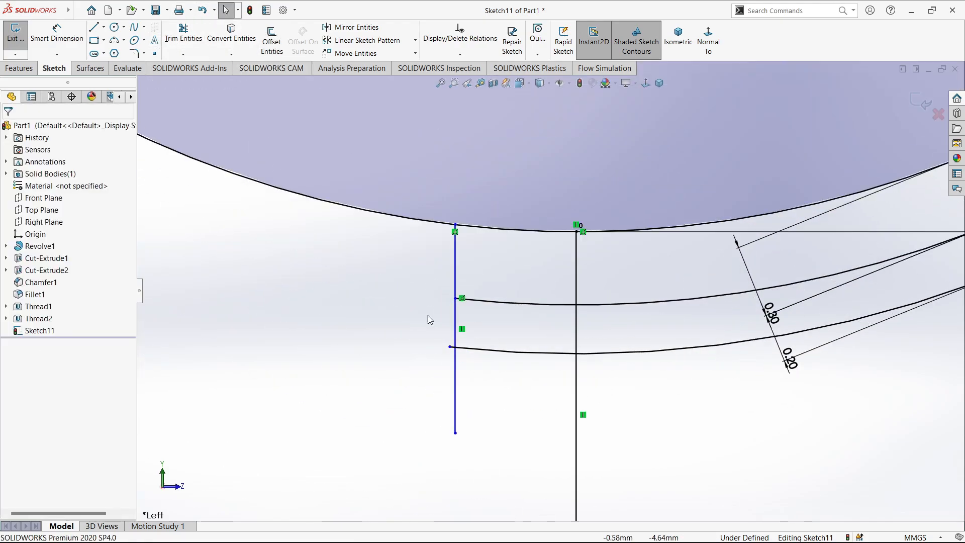
click(175, 33)
drag(427, 374, 453, 343)
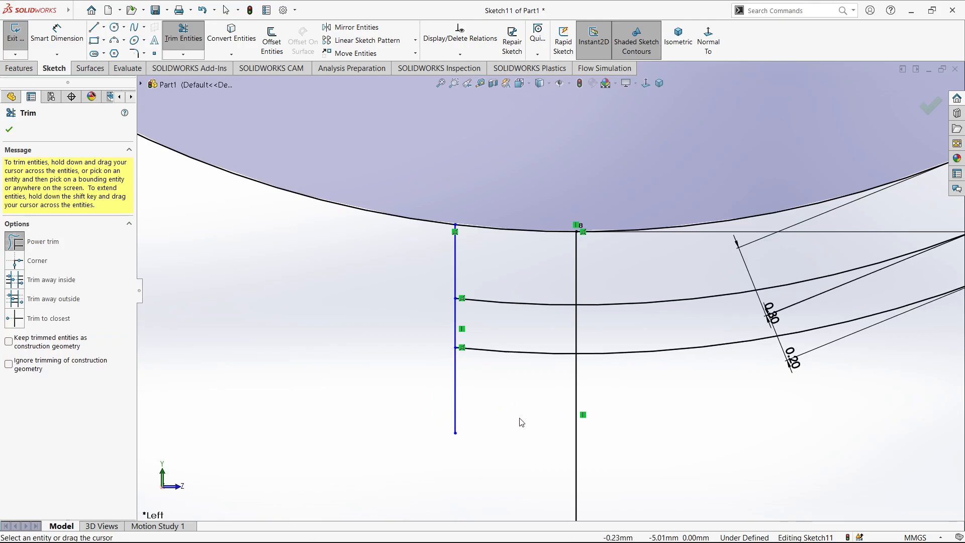
key(Escape)
Step: Delete the vertical helper line at the ends of the two offset arcs
scroll(519, 418, up, 4)
scroll(517, 392, down, 2)
click(499, 319)
key(Delete)
scroll(639, 309, up, 4)
scroll(639, 309, down, 2)
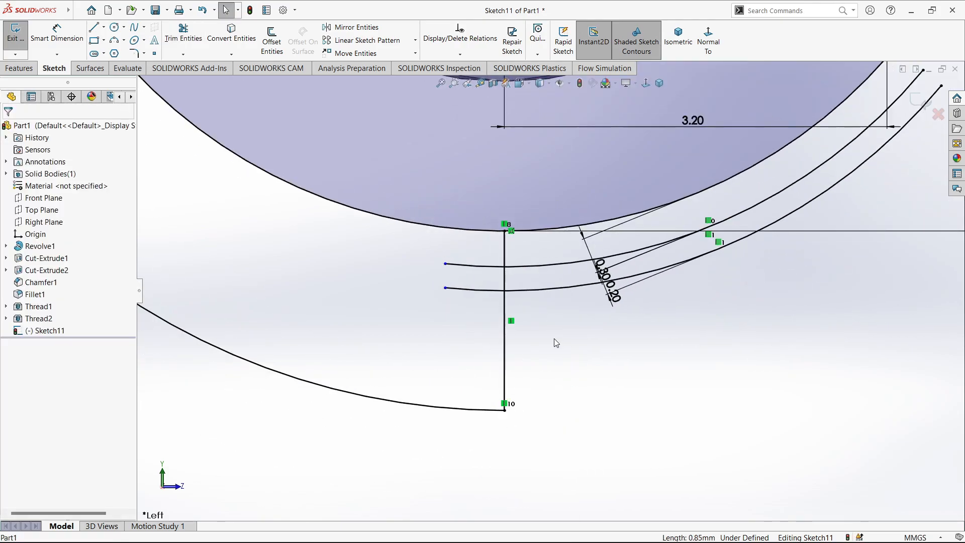
Step: Close the free ends of the two offset arcs beyond the short vertical line with a small outward-bulging three-point arc
click(114, 40)
click(445, 263)
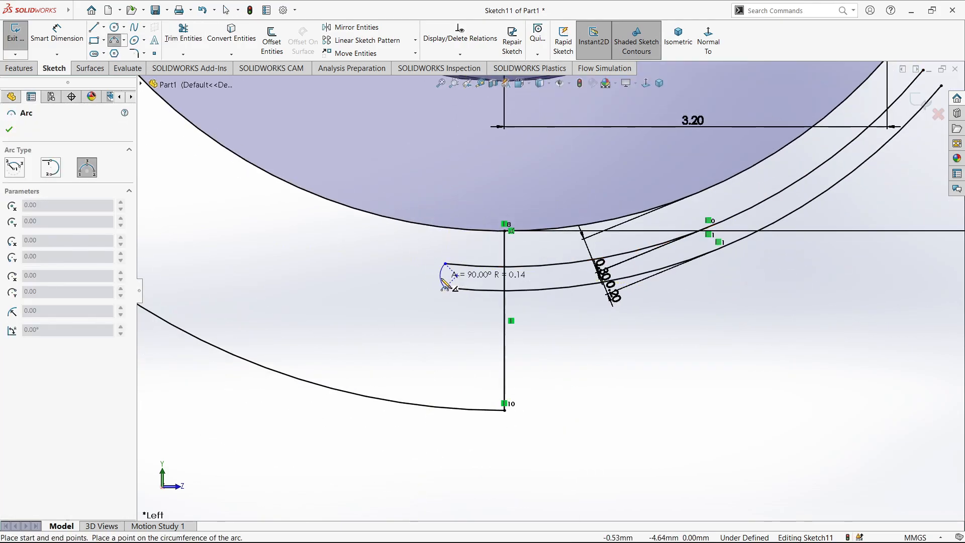
click(434, 278)
key(Escape)
Step: Dimension the small end arc's radius as 0.1 mm
right_drag(441, 335, 441, 299)
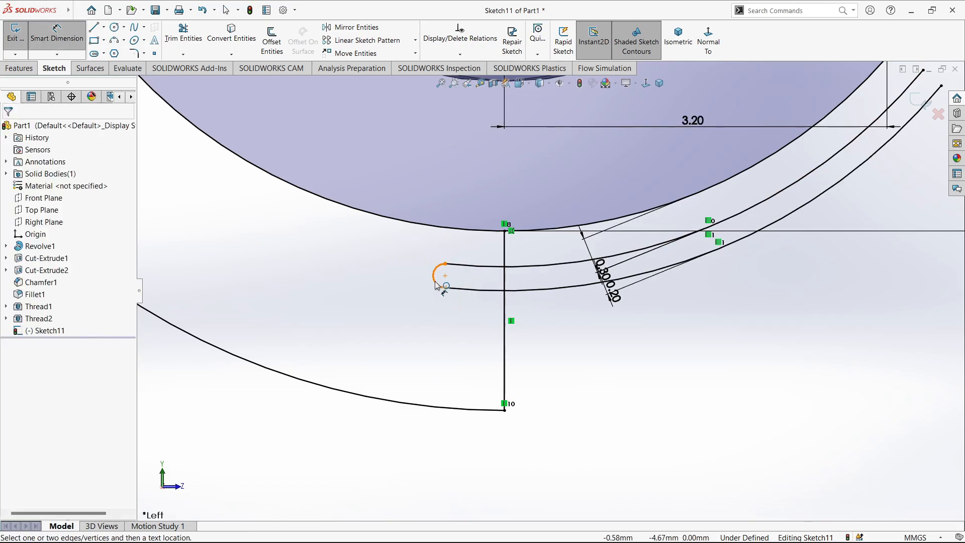
click(435, 282)
click(406, 297)
text(0.1)
key(Return)
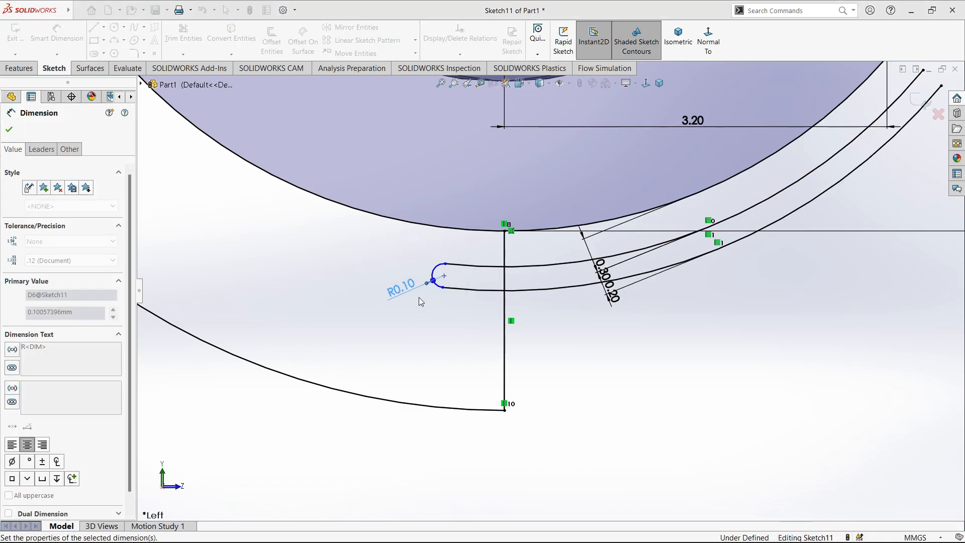
Step: Dimension the horizontal distance from the small end arc's centre to the origin as 0.5 mm
click(444, 276)
scroll(548, 288, up, 6)
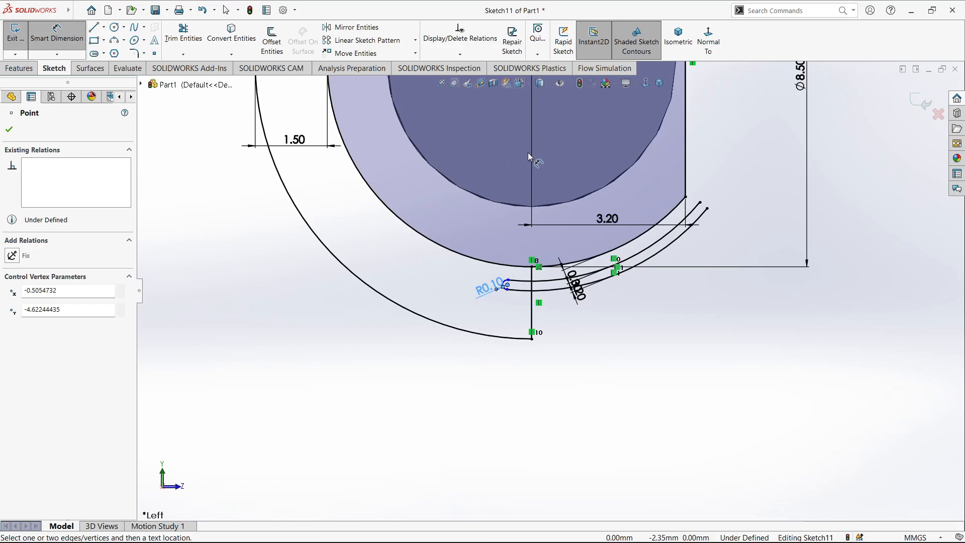
click(534, 191)
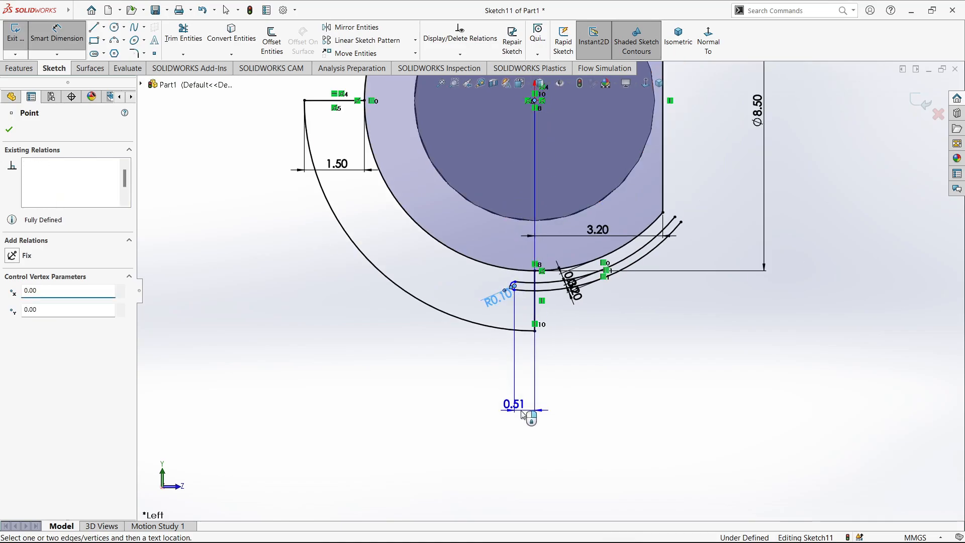
click(513, 401)
text(0.5)
key(Return)
key(Escape)
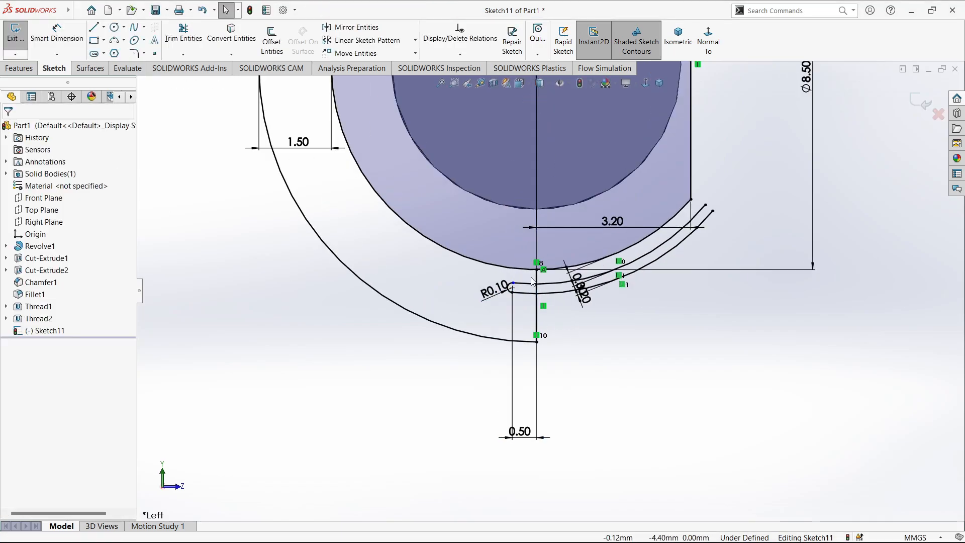
Step: Try a vertical relation between the small end arc's two end points and undo it
scroll(524, 275, down, 5)
click(502, 307)
ctrl+click(502, 306)
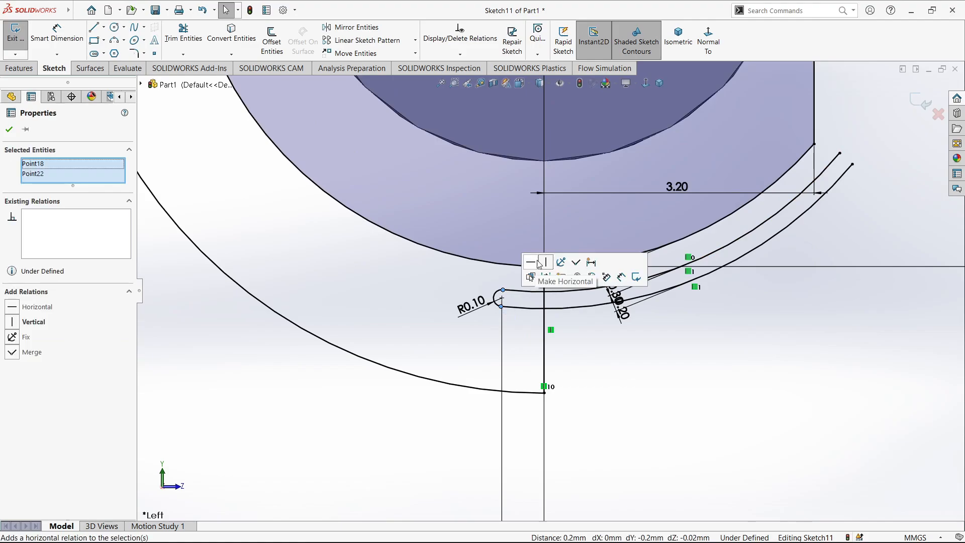
click(544, 262)
click(603, 413)
scroll(563, 400, up, 3)
key(ctrl+z)
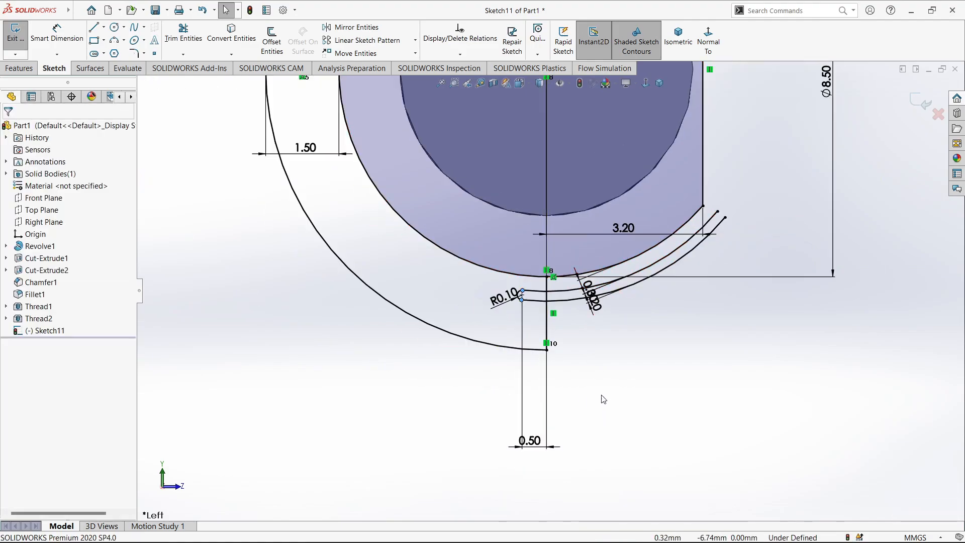
Step: Try a 0.5 mm horizontal dimension from the small end arc's upper end point to the short vertical line
right_drag(563, 345, 552, 317)
scroll(552, 318, down, 1)
click(513, 284)
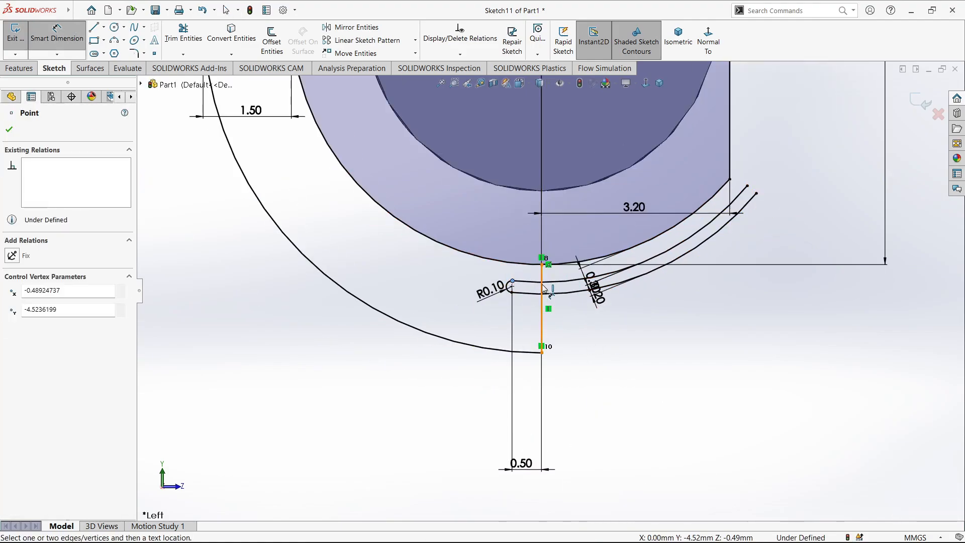
click(542, 329)
click(528, 421)
text(0.5)
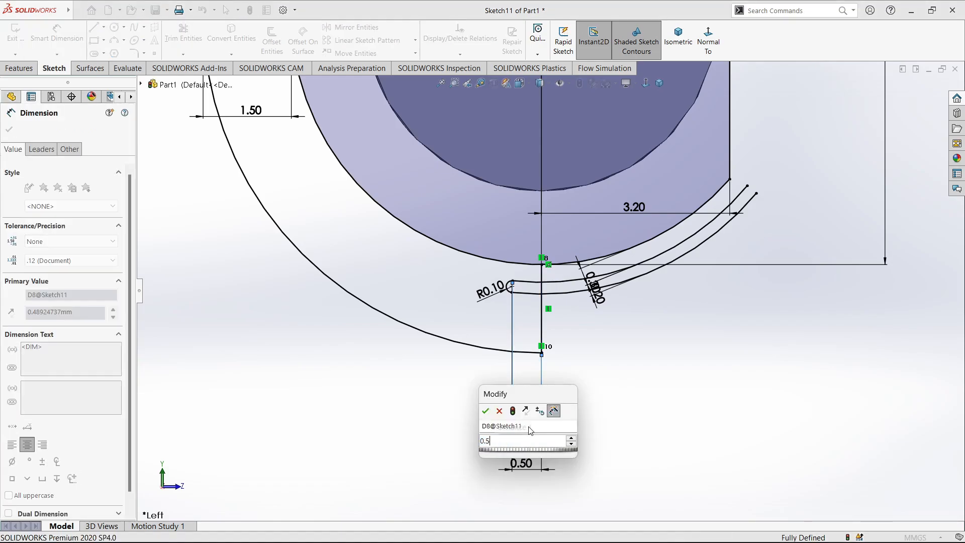
key(Return)
Step: Delete the extra horizontal dimension at the small end arc's upper end point
click(557, 281)
right_click(530, 425)
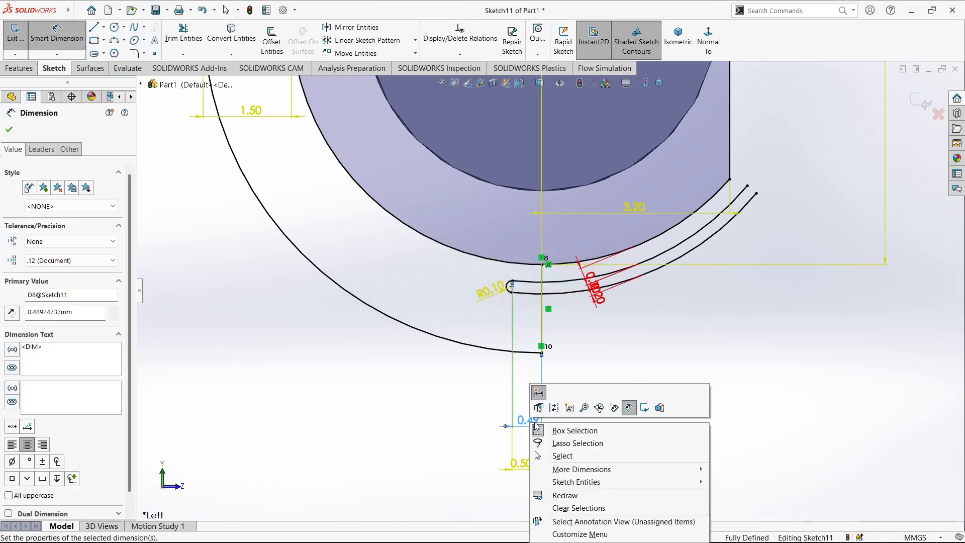
key(Escape)
key(Escape)
right_click(526, 422)
click(554, 395)
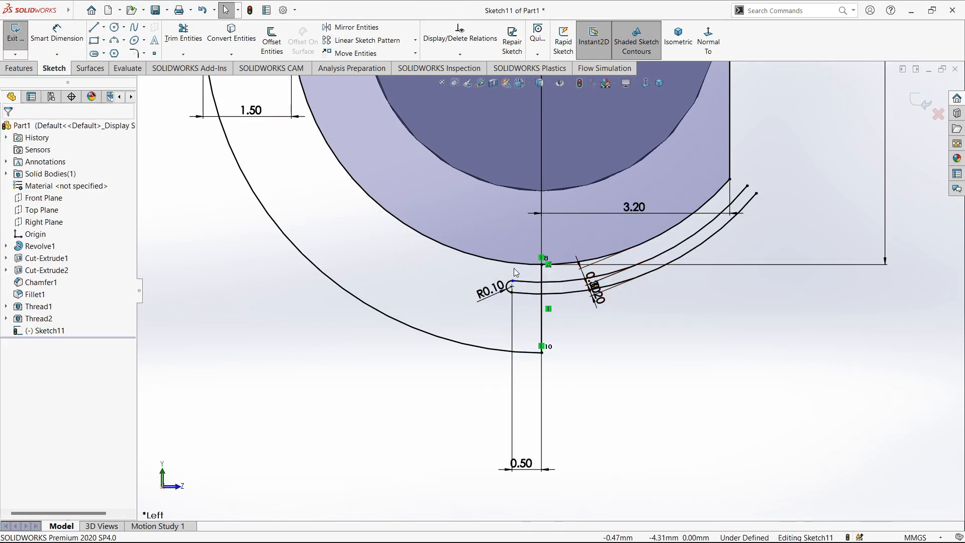
Step: Delete the 0.5 mm horizontal dimension between the small end arc's centre and the origin
scroll(529, 284, down, 5)
scroll(514, 317, up, 6)
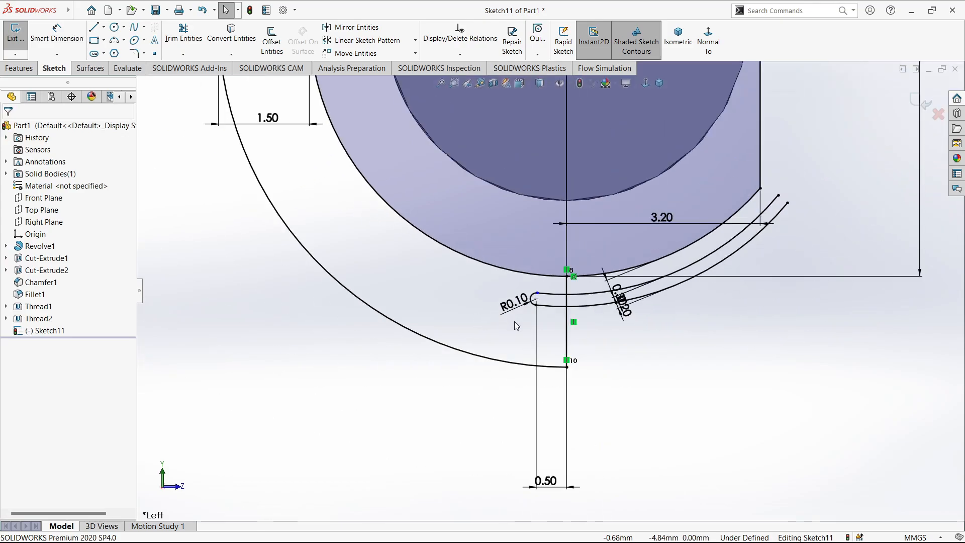
right_click(552, 484)
click(577, 395)
scroll(524, 316, down, 5)
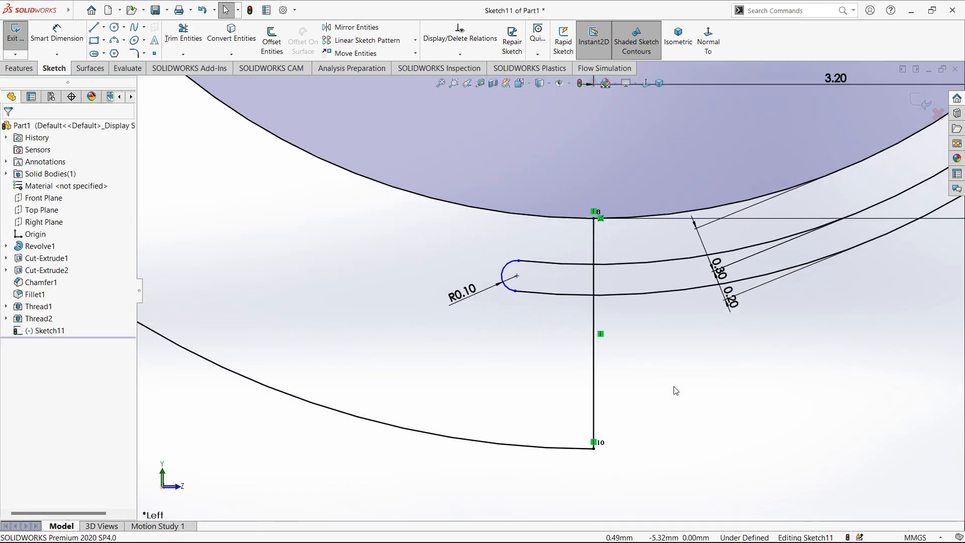
Step: Retry the vertical relation between the end points of the R0.10 arc and undo it
click(515, 291)
ctrl+click(518, 261)
click(576, 217)
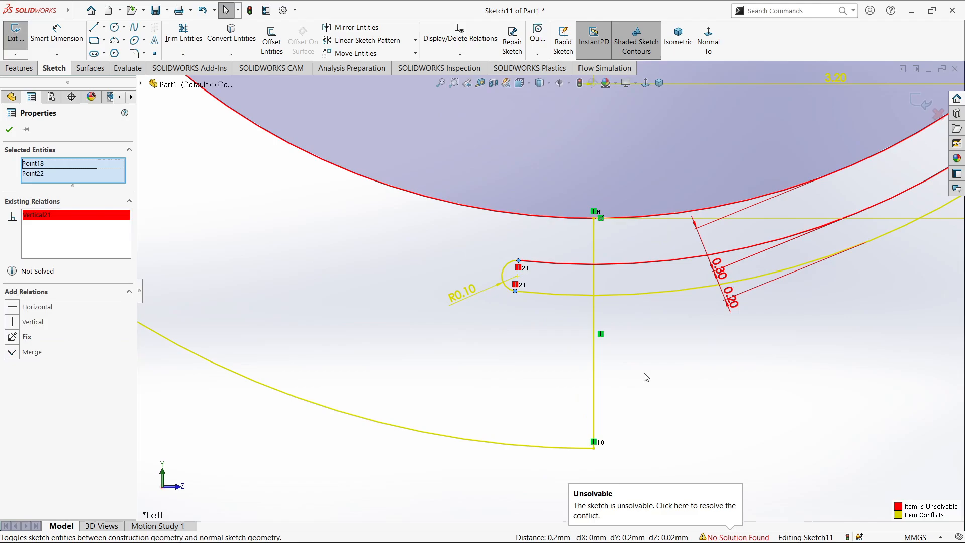
key(ctrl+z)
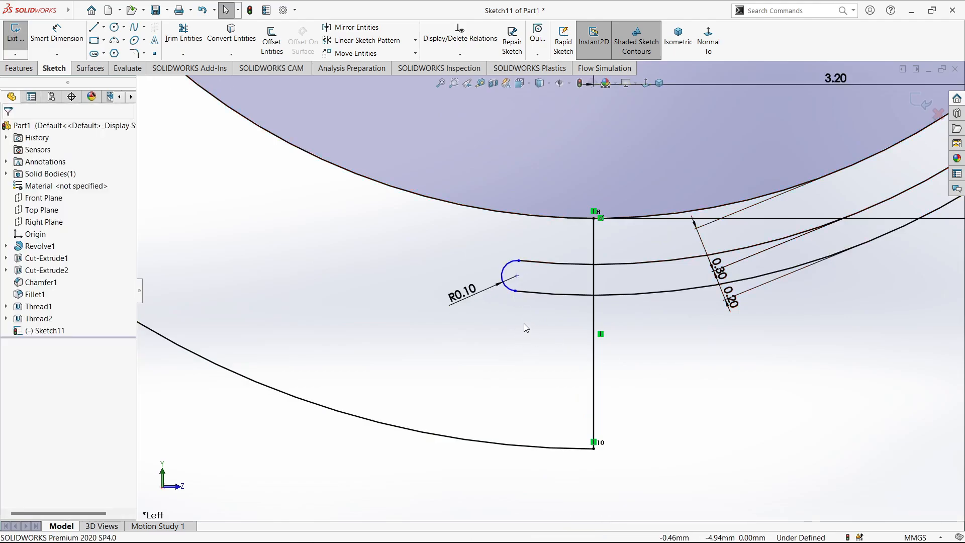
Step: Dimension the horizontal distance from the small end arc's lower end point to the origin as 0.5 mm
right_drag(520, 361, 522, 306)
click(515, 291)
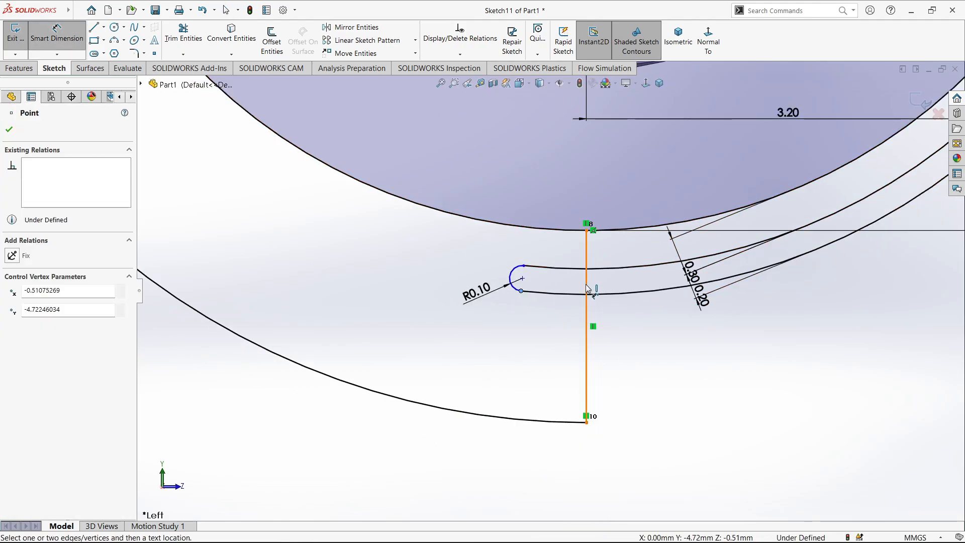
scroll(573, 251, up, 6)
click(557, 150)
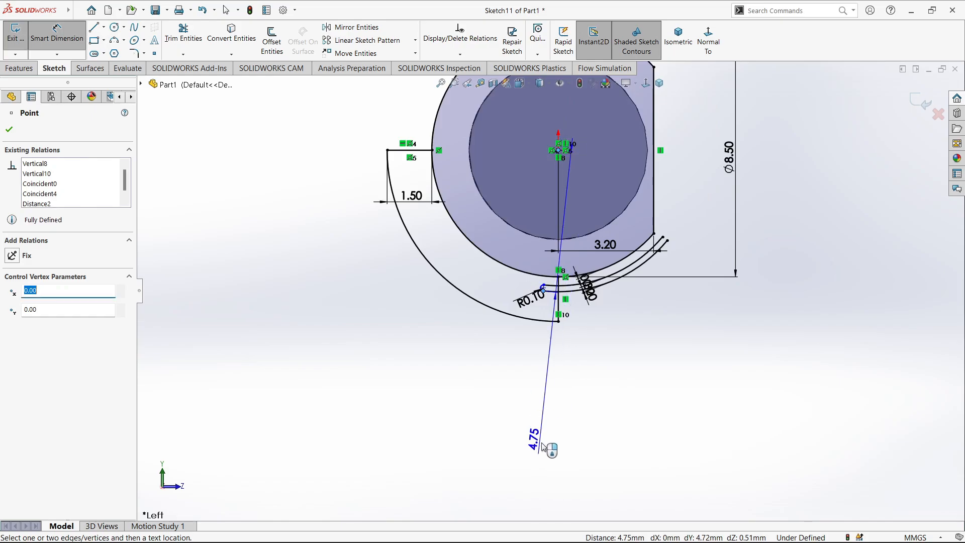
click(549, 452)
key(Return)
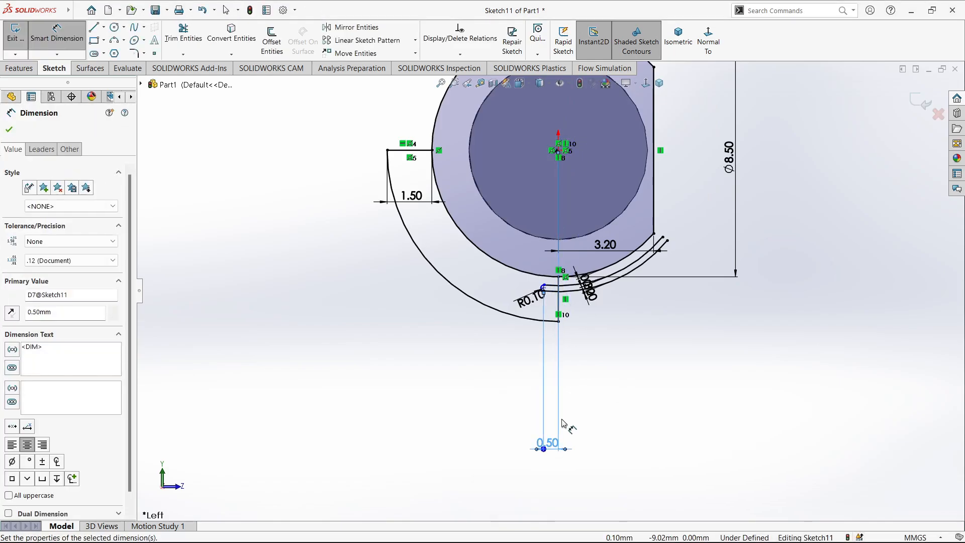
scroll(555, 312, down, 5)
key(Escape)
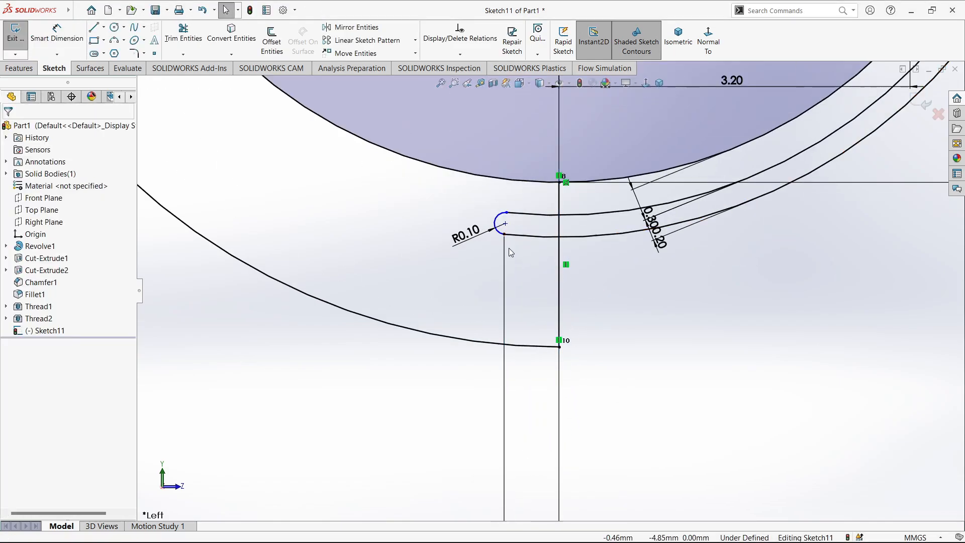
Step: Delete the 0.5 mm horizontal dimension at the small end arc's lower end point
scroll(543, 291, up, 5)
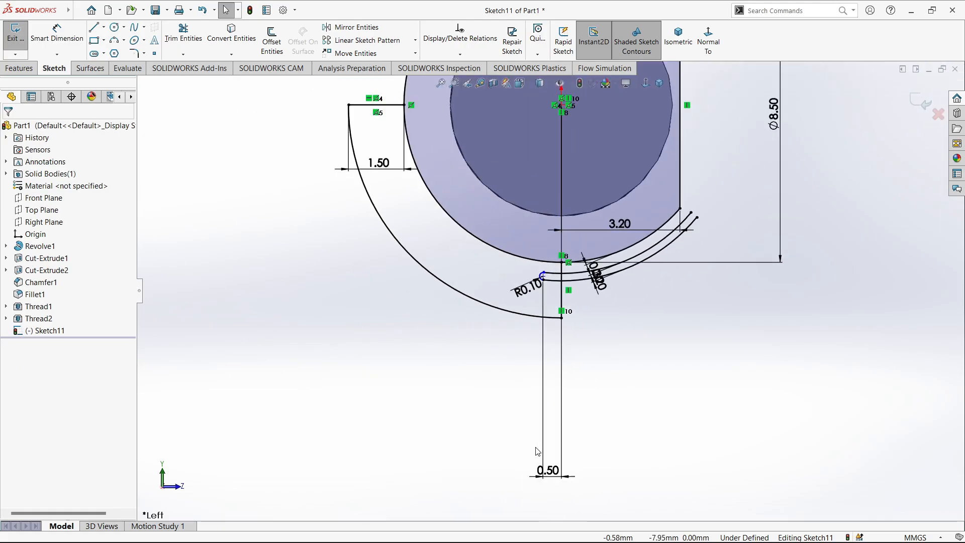
right_click(562, 474)
click(578, 392)
scroll(571, 274, down, 5)
Step: Place a 0.5 mm horizontal dimension between the R0.10 arc's centre and the origin
key(d)
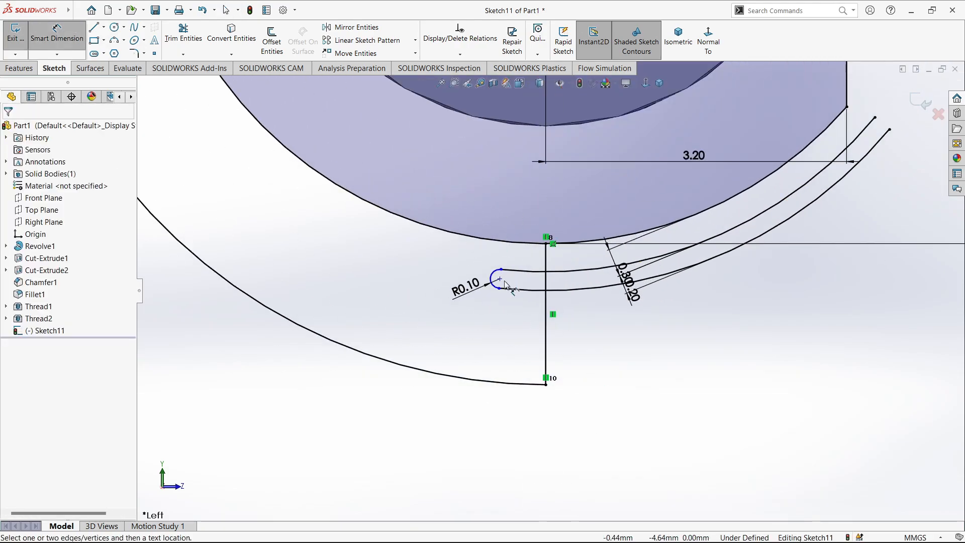
click(504, 282)
scroll(549, 285, up, 5)
click(549, 166)
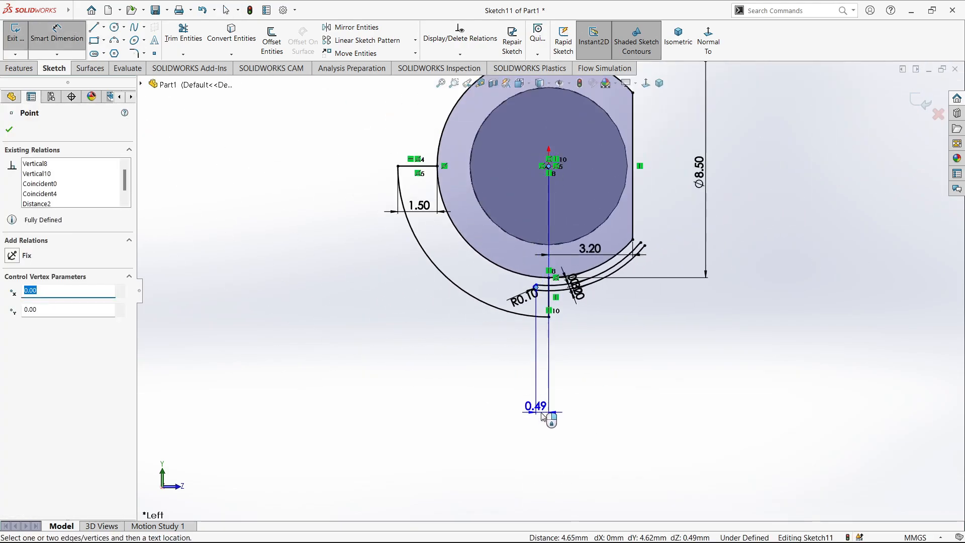
click(542, 415)
text(0.5)
key(Return)
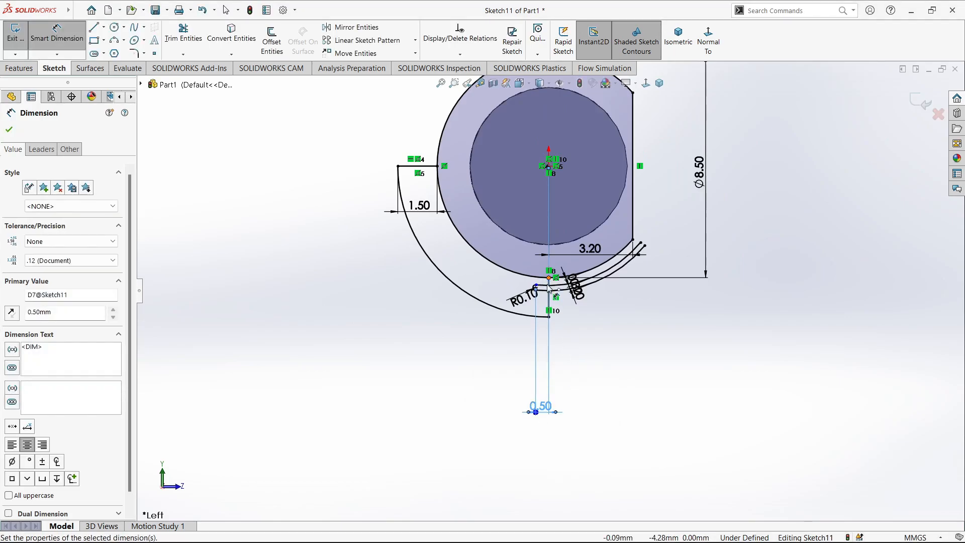
Step: Trim away the vertical line's segment inside the slot and the slot's lower arc beyond that line
scroll(550, 286, down, 5)
key(t)
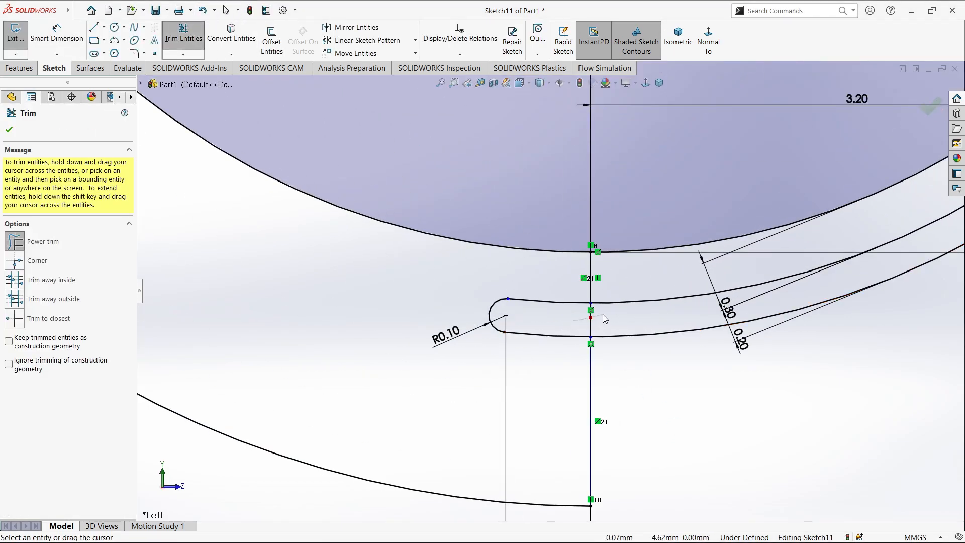
mouse_move(601, 314)
mouse_down()
mouse_move(606, 336)
mouse_move(638, 338)
mouse_up()
scroll(764, 313, up, 4)
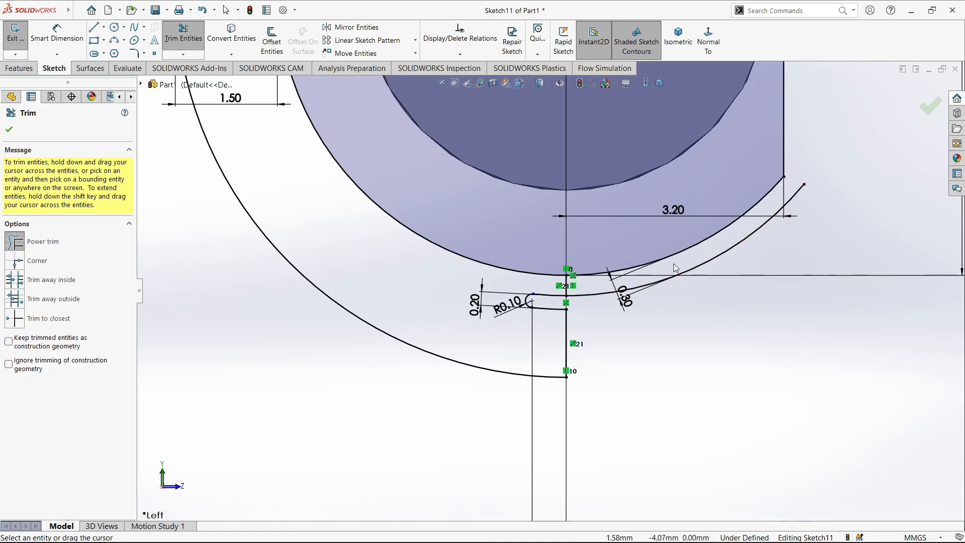
Step: Trim away the lower part of the 8.5 mm circle that lies inside the outer profile
drag(692, 263, 644, 245)
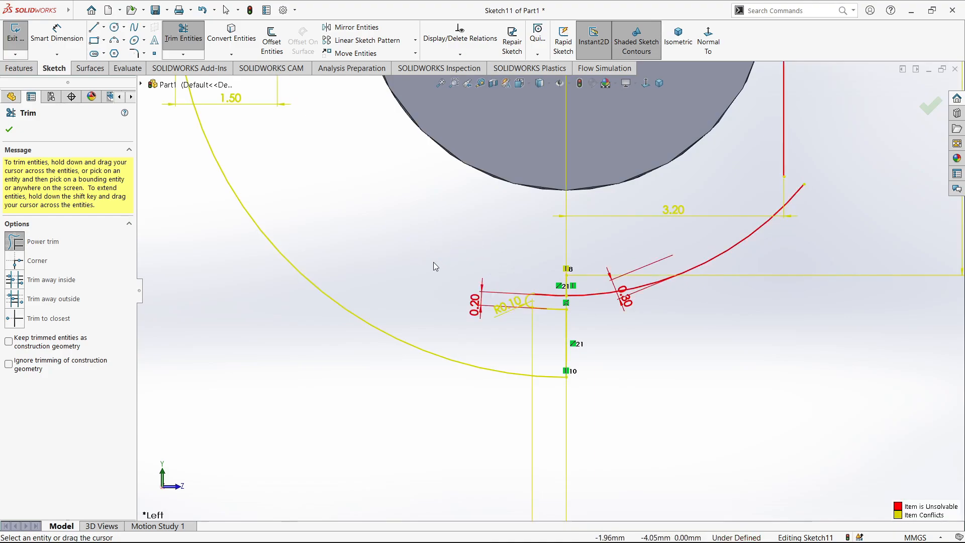
scroll(796, 219, down, 3)
key(Escape)
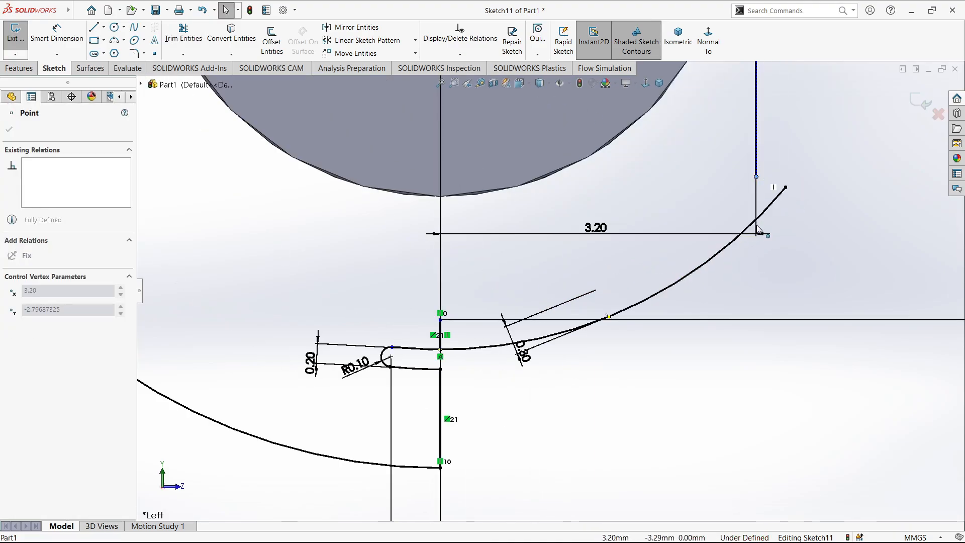
key(f)
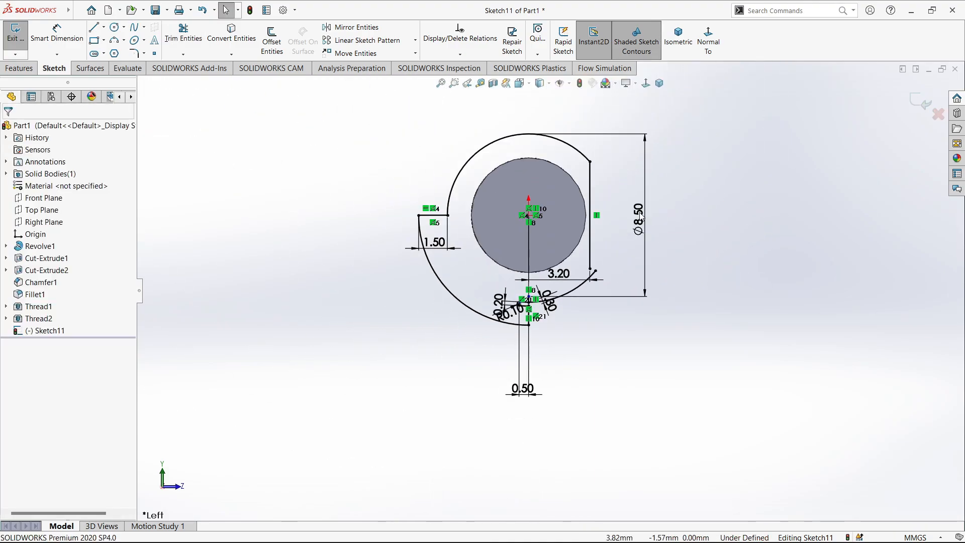
Step: Extend the vertical flat line to meet the lower outer arc and trim the arc's overhang beyond it
scroll(579, 279, down, 5)
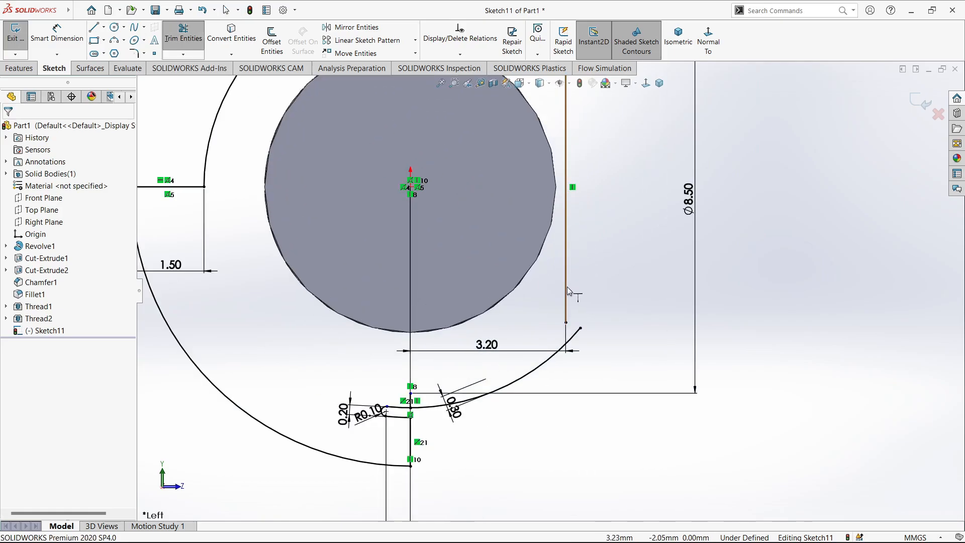
click(184, 35)
key(f)
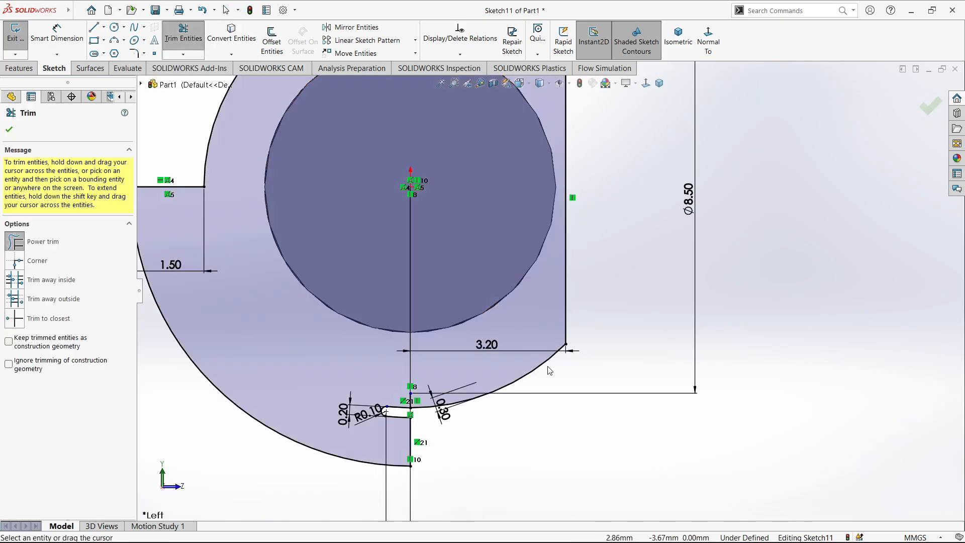
key(Escape)
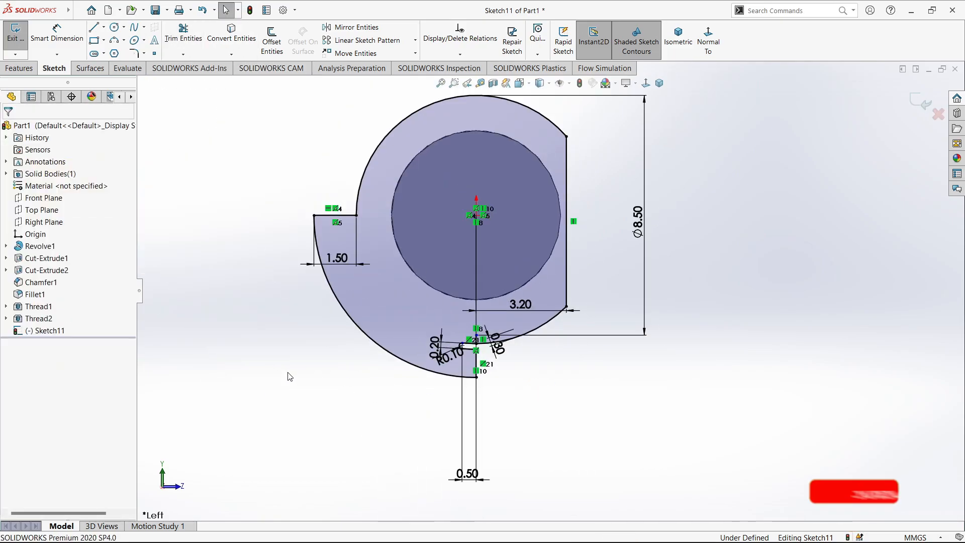
Step: Start a boss extrusion of the head sketch and select the region around the pin's end circle as contour
scroll(495, 378, down, 2)
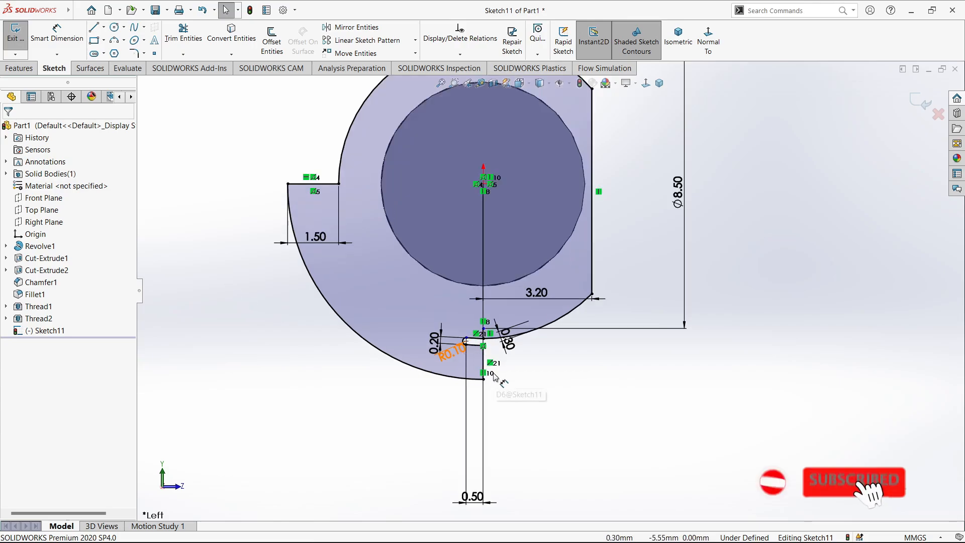
click(20, 69)
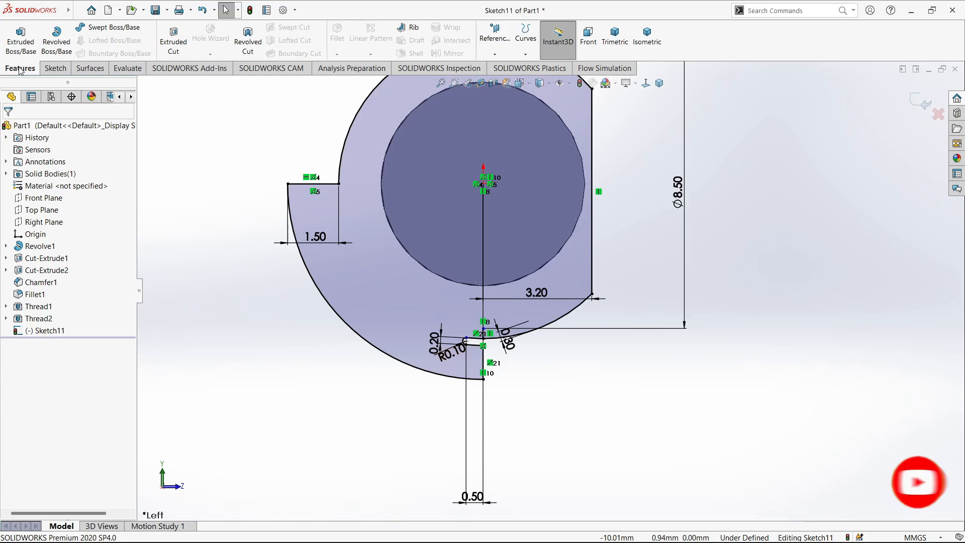
click(21, 40)
mouse_move(477, 282)
middle_down()
mouse_move(496, 290)
mouse_move(562, 198)
middle_up()
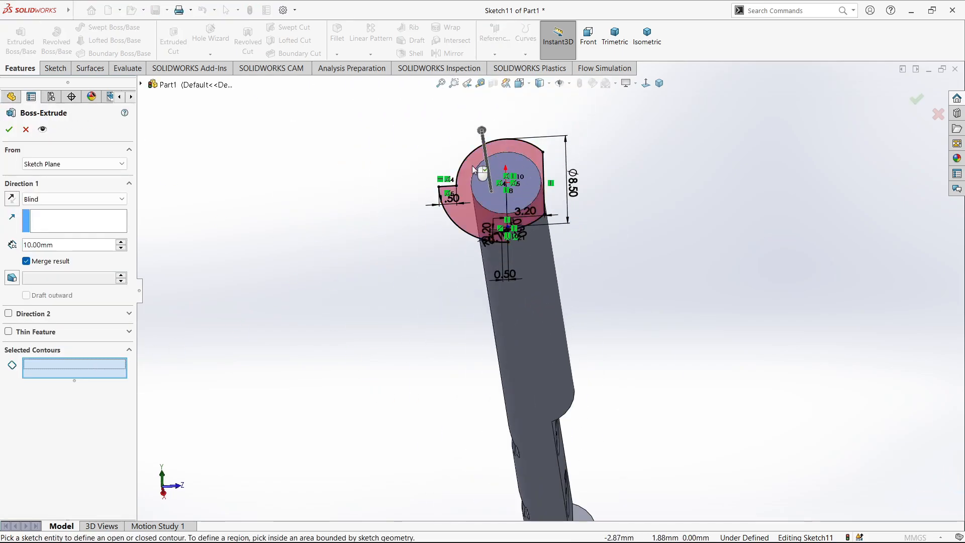
click(455, 206)
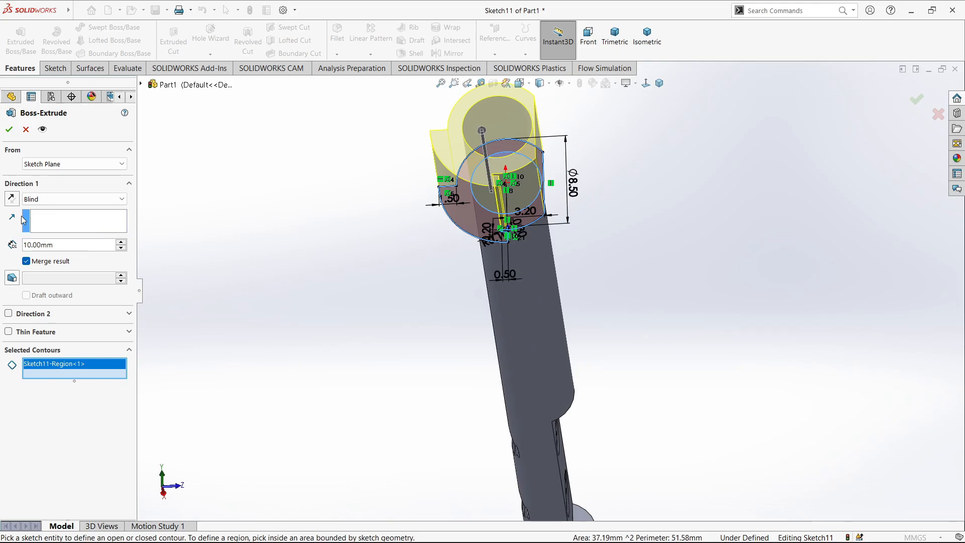
Step: Try the extrusion in the reversed direction along the pin and switch it back
click(12, 198)
middle_drag(331, 274, 376, 219)
scroll(546, 238, up, 3)
scroll(543, 219, down, 6)
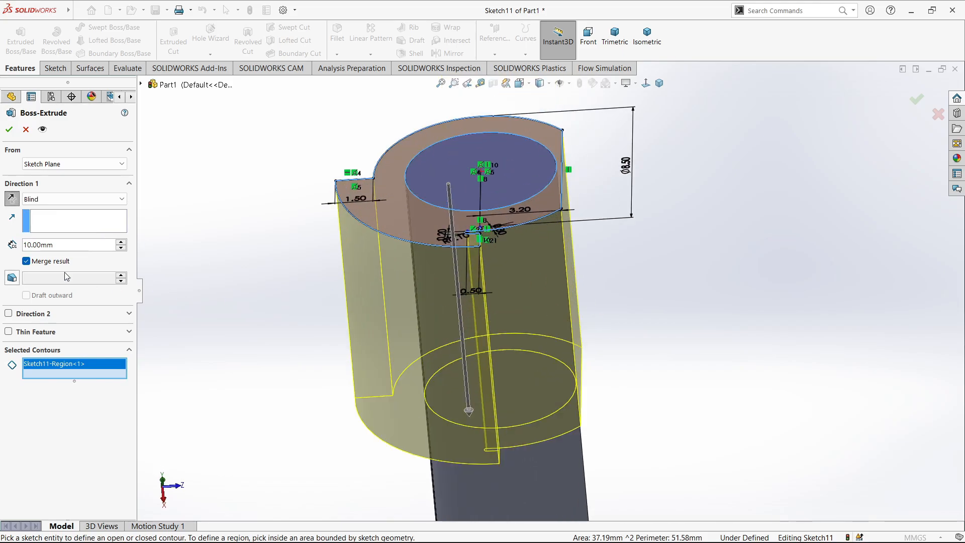
click(12, 198)
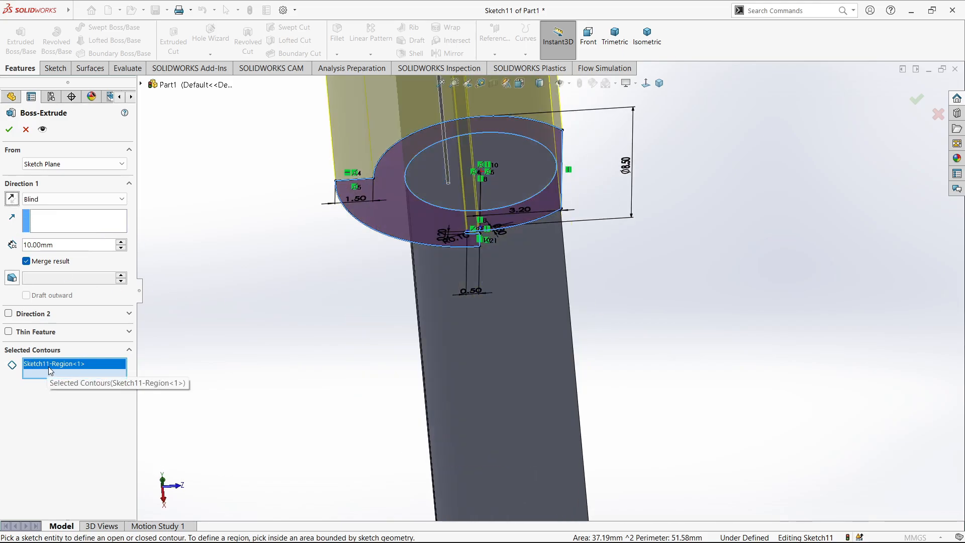
Step: Add the inner circular region to the contours and extrude both regions 0.6 mm outward from the pin's end
middle_drag(493, 301, 568, 304)
click(449, 201)
click(10, 129)
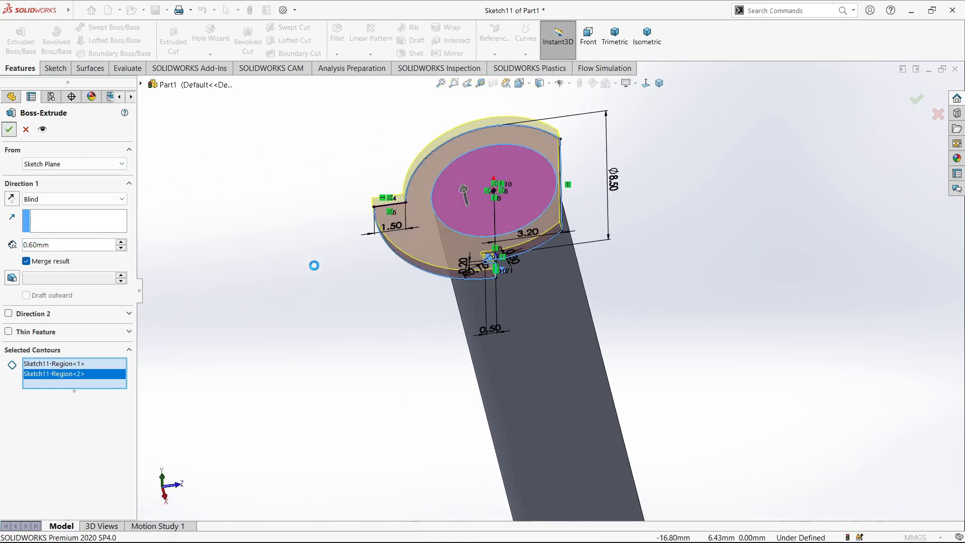
Step: Start a sketch on the small flat end face beside the head's slot, viewed normal to the face
middle_drag(512, 276, 475, 251)
scroll(460, 233, down, 3)
click(523, 267)
click(566, 244)
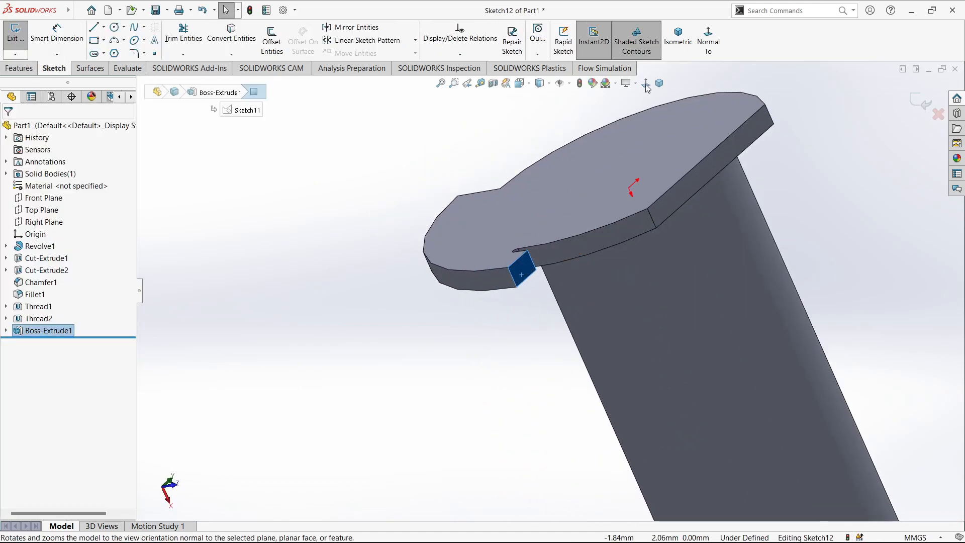
click(646, 84)
scroll(362, 314, down, 4)
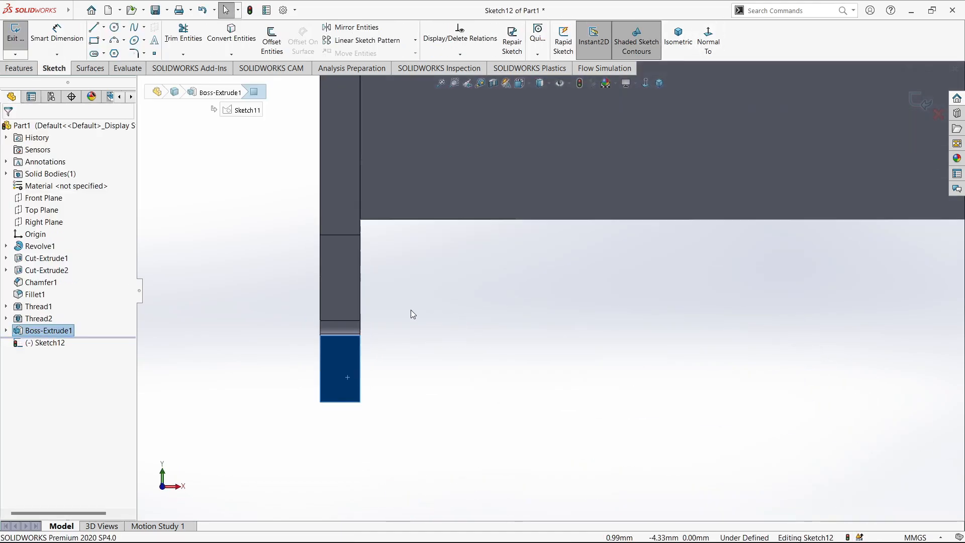
click(428, 355)
Step: Sketch a closed rectangle about 2.96 mm long from the outer corners of the small end face, running along the pin
click(93, 27)
click(321, 334)
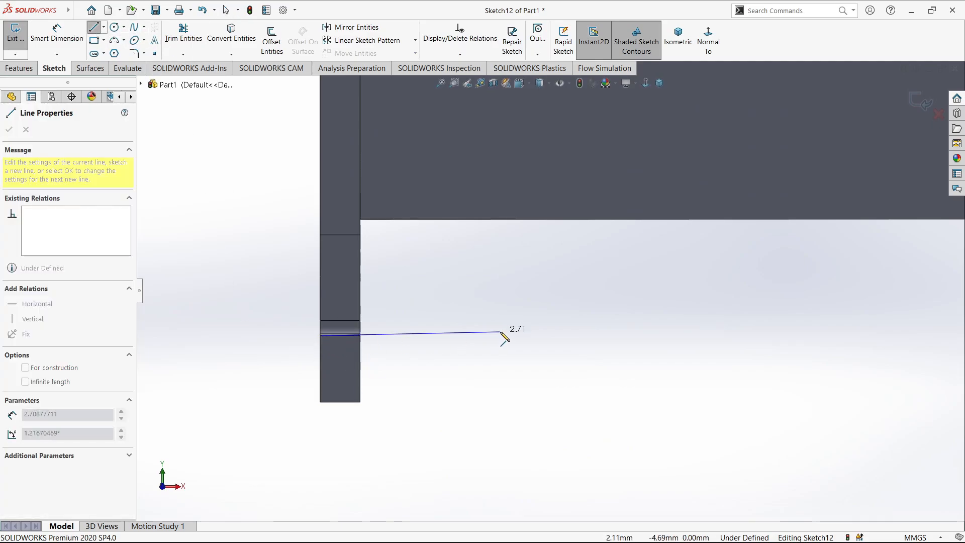
click(516, 336)
click(517, 401)
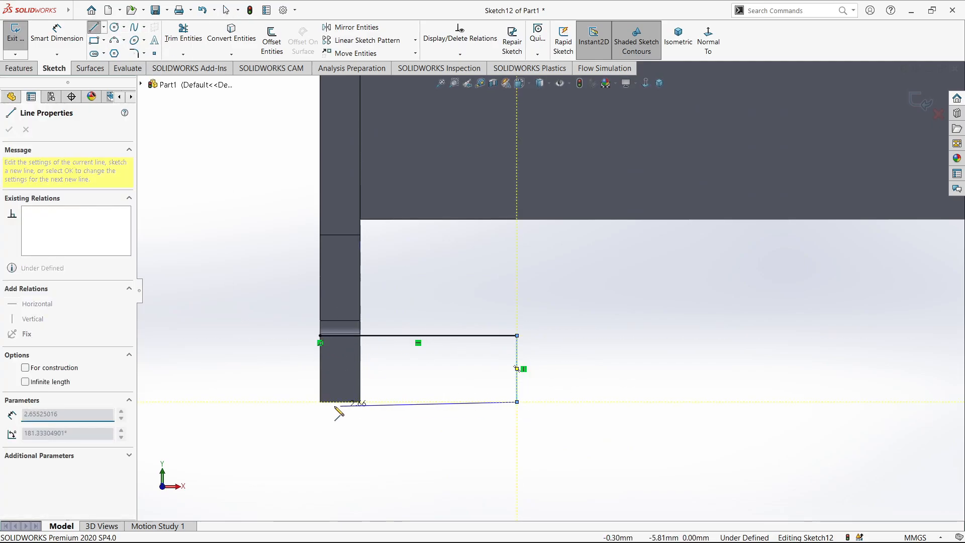
click(320, 400)
click(320, 335)
key(Escape)
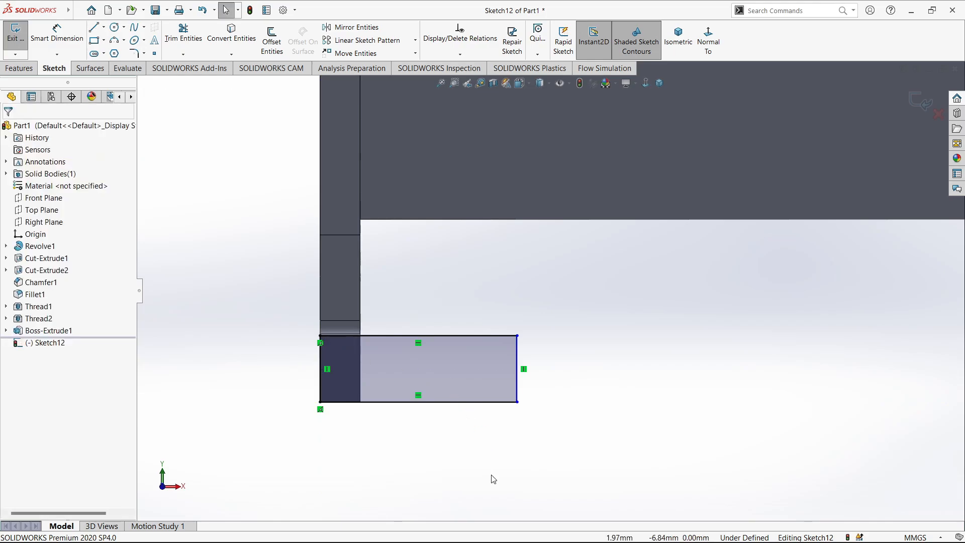
Step: Dimension the rectangle's length along the pin as 6 mm
click(459, 335)
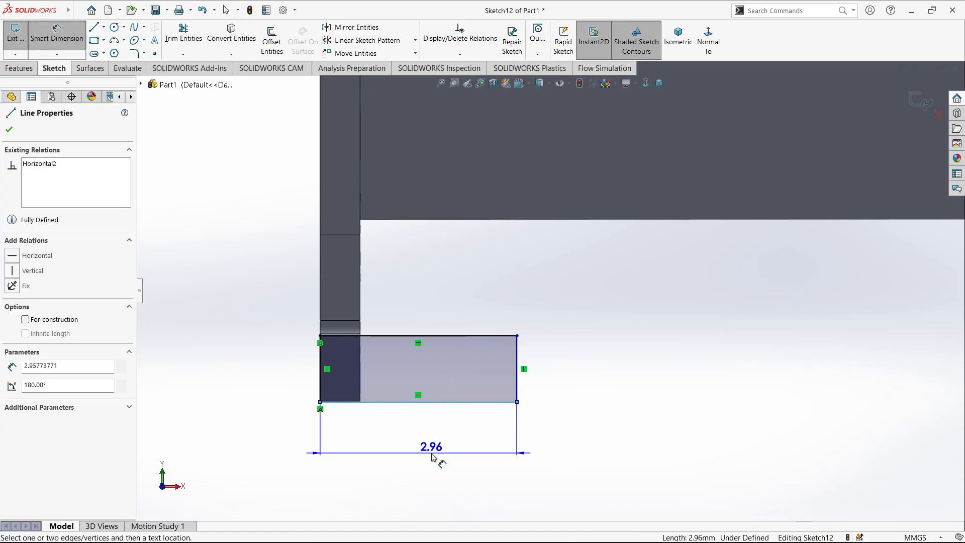
click(437, 457)
text(6)
key(Return)
scroll(587, 433, up, 3)
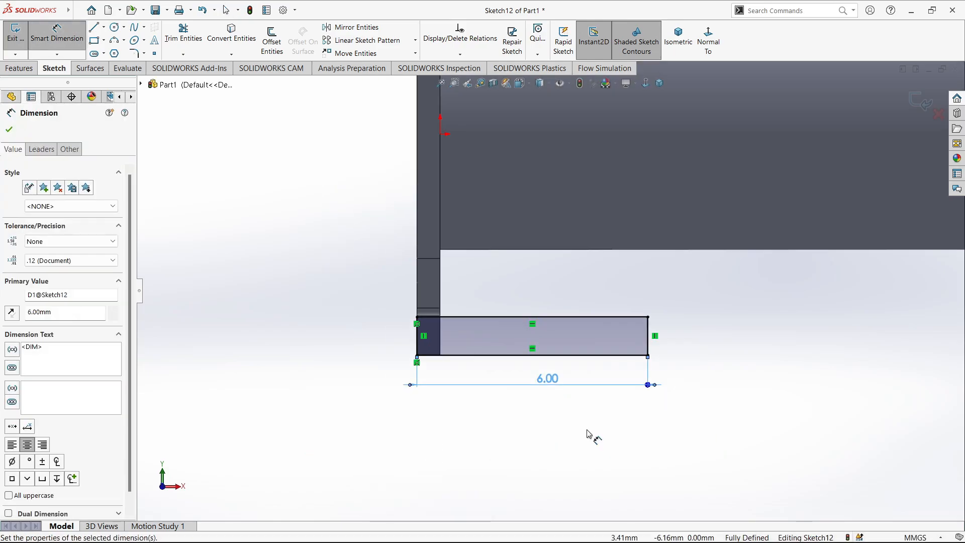
Step: Try a 0.6 mm boss extrusion of the 6 mm rectangle in the reversed direction and cancel it
scroll(588, 433, up, 5)
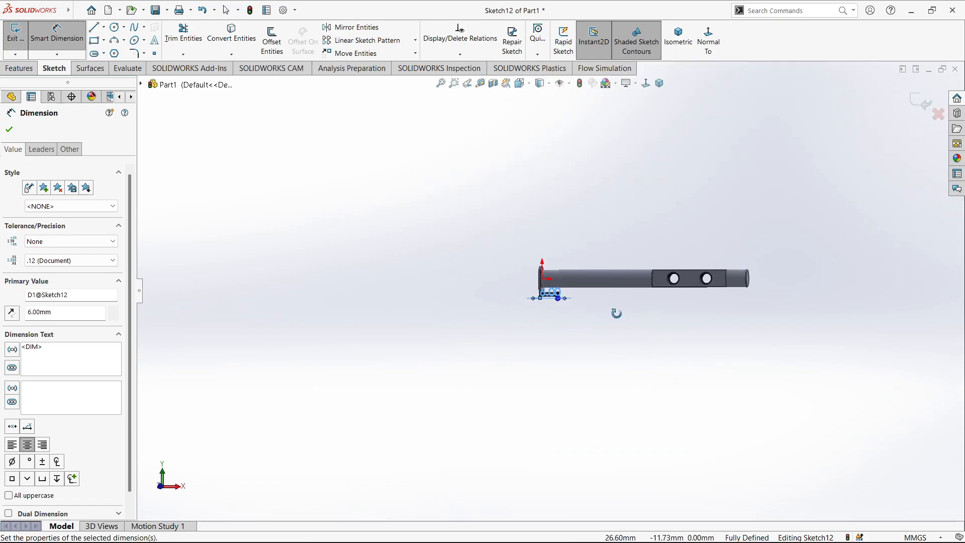
mouse_move(615, 312)
middle_down()
mouse_move(620, 211)
mouse_move(626, 360)
mouse_move(603, 370)
middle_up()
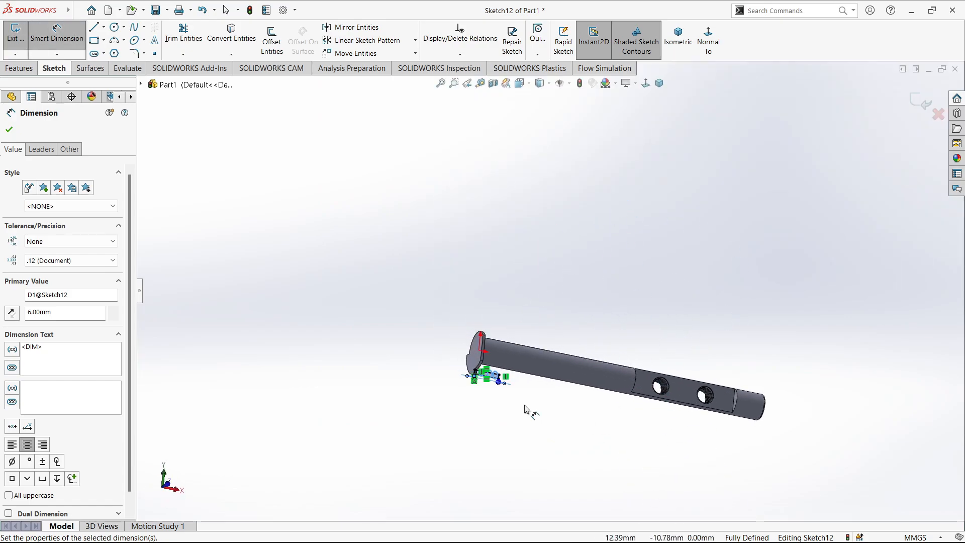
scroll(517, 418, down, 7)
mouse_move(420, 222)
middle_down()
mouse_move(501, 247)
mouse_move(231, 151)
middle_up()
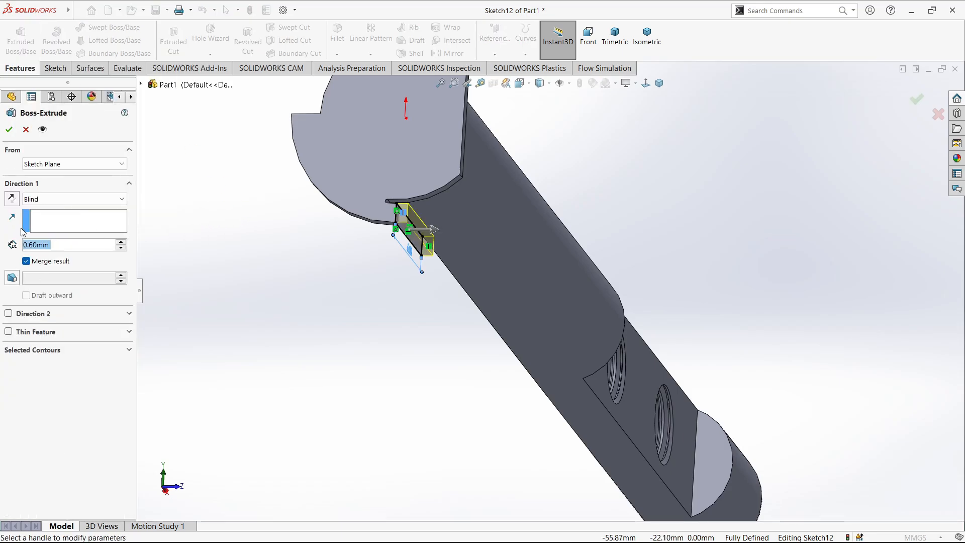
middle_drag(447, 196, 478, 298)
scroll(362, 260, down, 5)
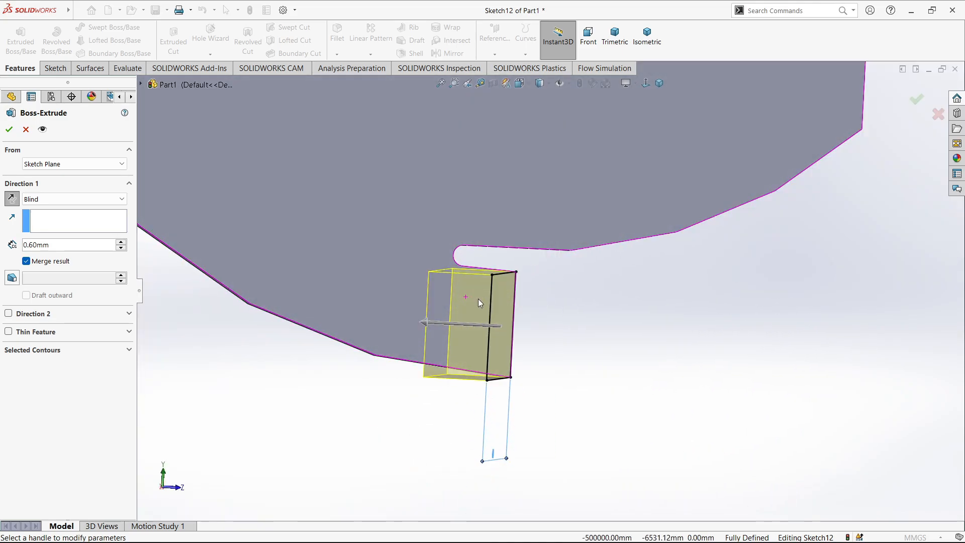
click(26, 130)
Step: Delete all lines of the 6 mm rectangle and exit the sketch
scroll(800, 161, up, 4)
middle_drag(800, 161, 759, 113)
double_click(526, 286)
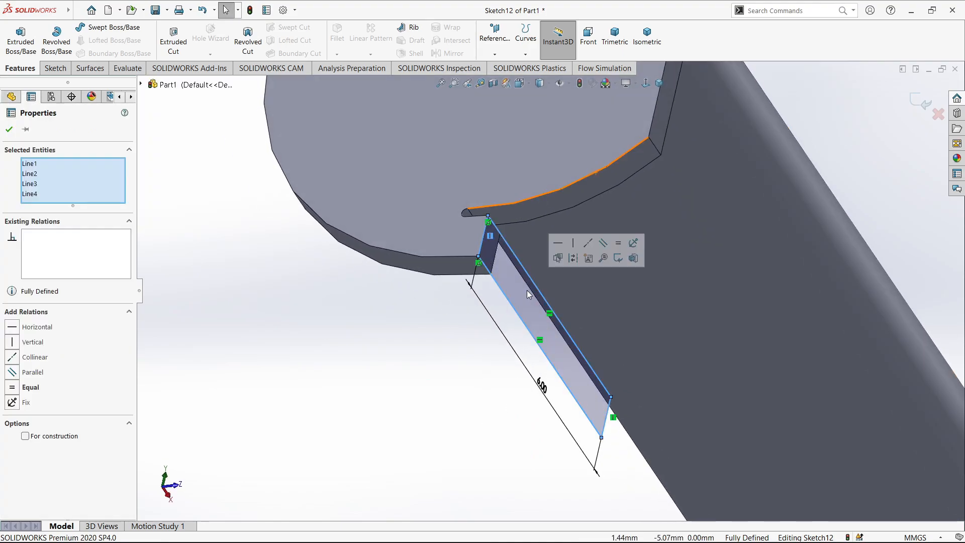
key(Delete)
click(475, 281)
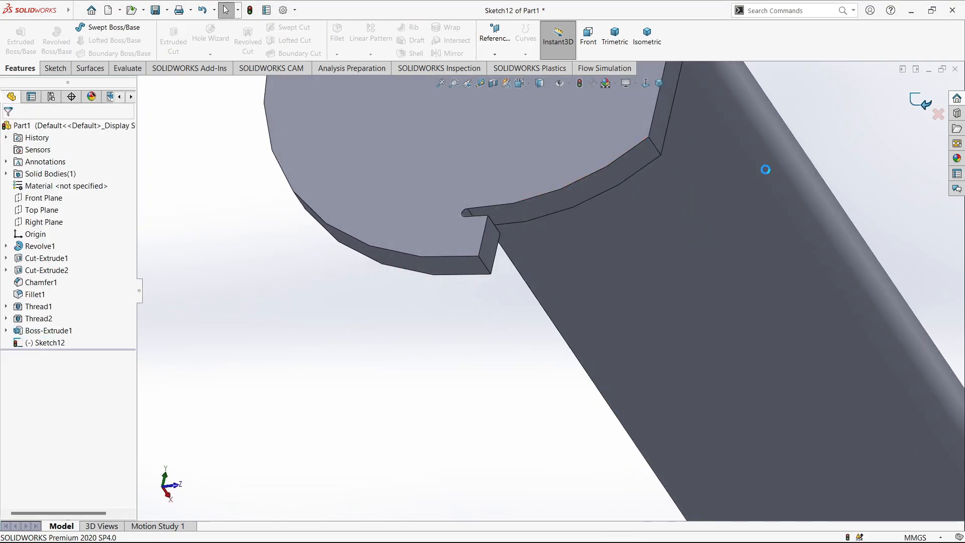
Step: Start a sketch on the head's flat outer face and convert the face's outline into sketch entities
click(457, 237)
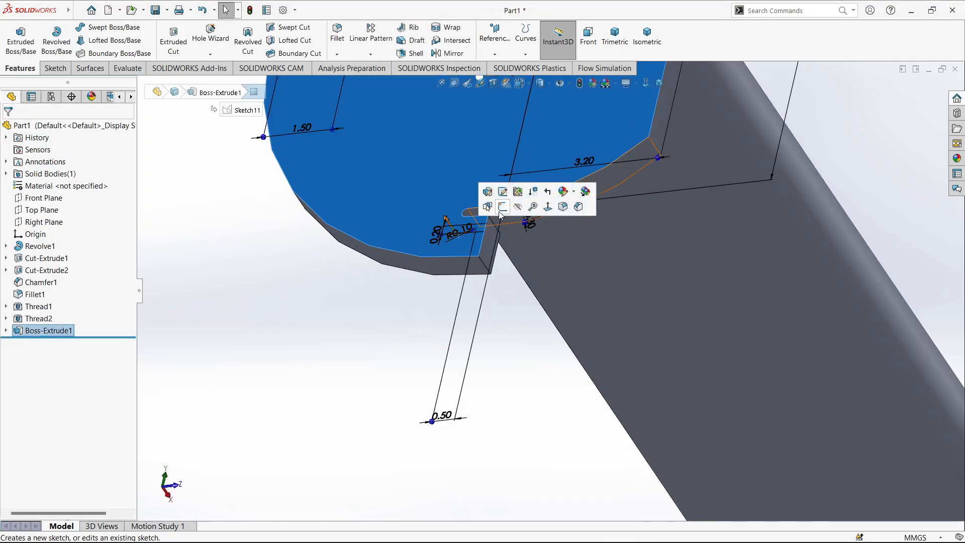
click(502, 208)
scroll(593, 448, down, 3)
scroll(593, 448, down, 3)
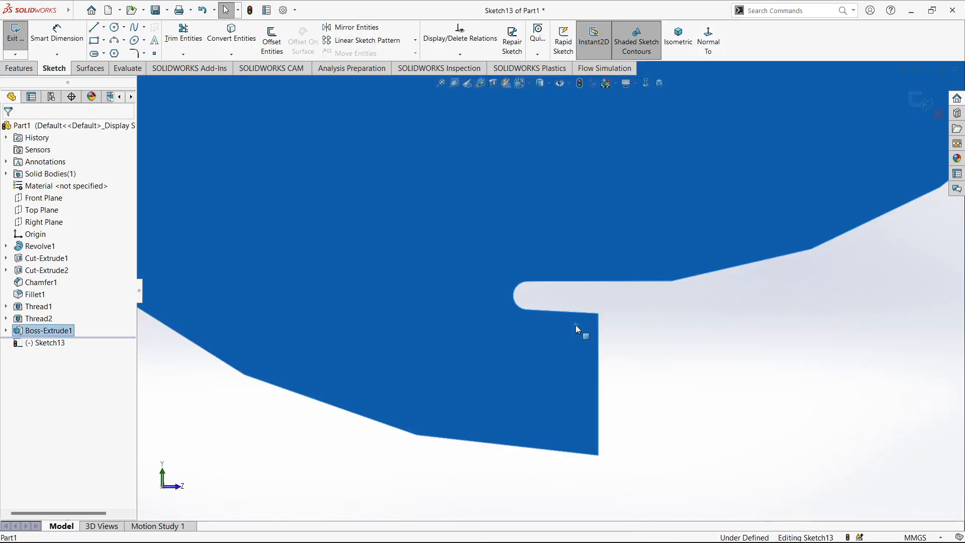
click(231, 33)
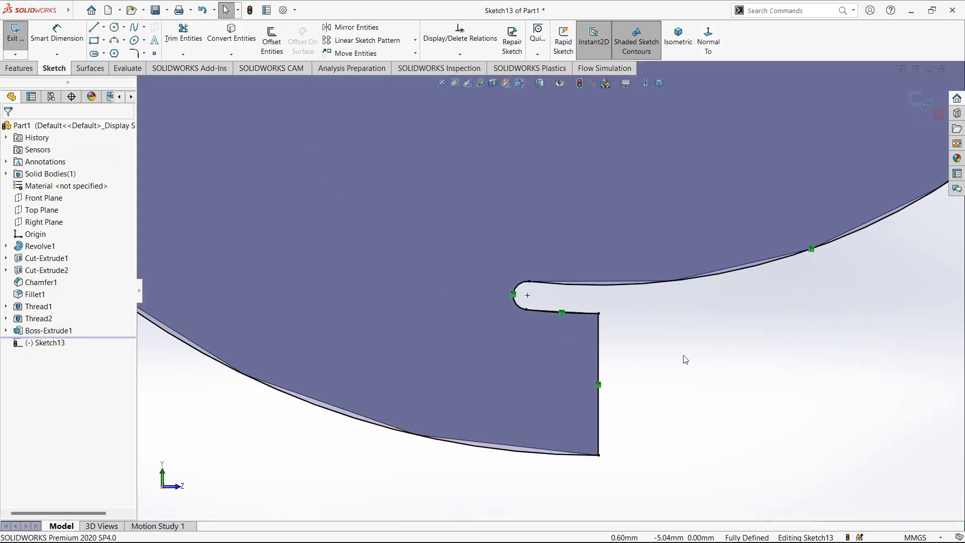
Step: Sketch a vertical line about 1 mm long from the outer arc up to the slot's lower edge
scroll(668, 359, up, 2)
key(l)
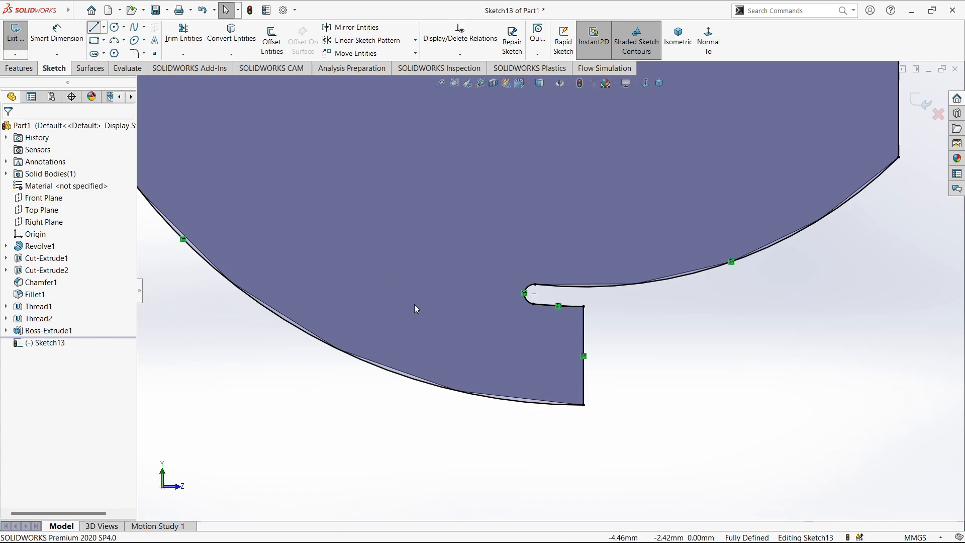
click(535, 403)
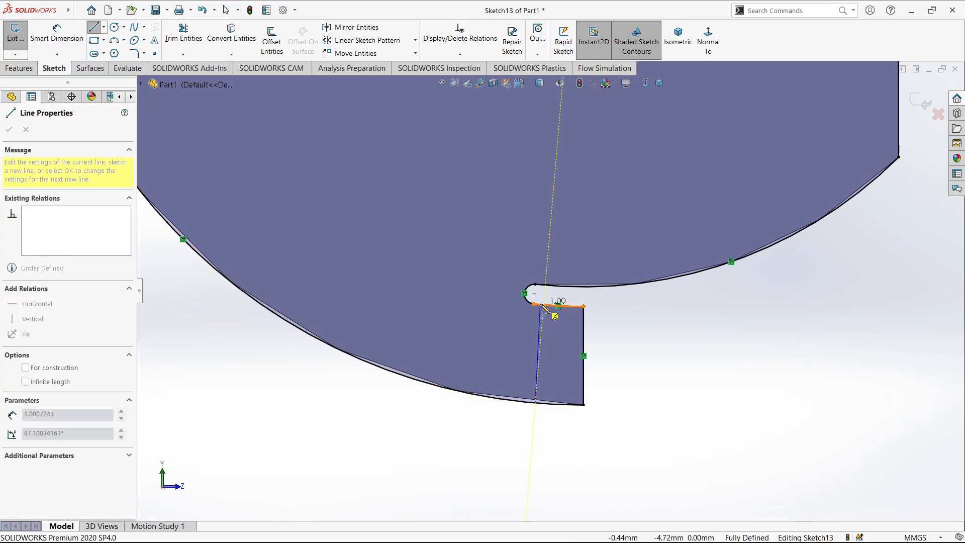
click(538, 305)
key(Escape)
click(582, 292)
Step: Dimension the vertical sketch line 0.6 mm from the short straight edge beside the slot
right_drag(620, 360, 619, 338)
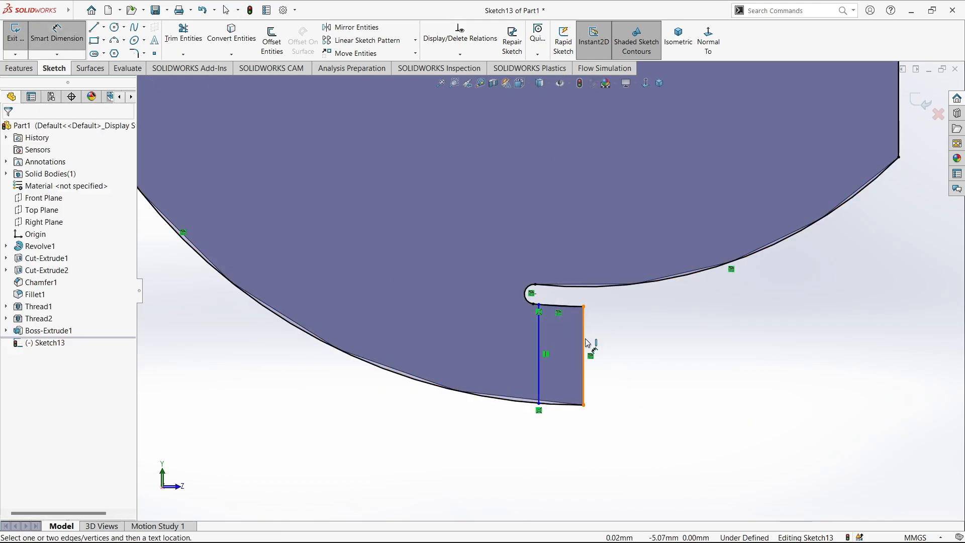
click(583, 344)
click(539, 346)
click(561, 455)
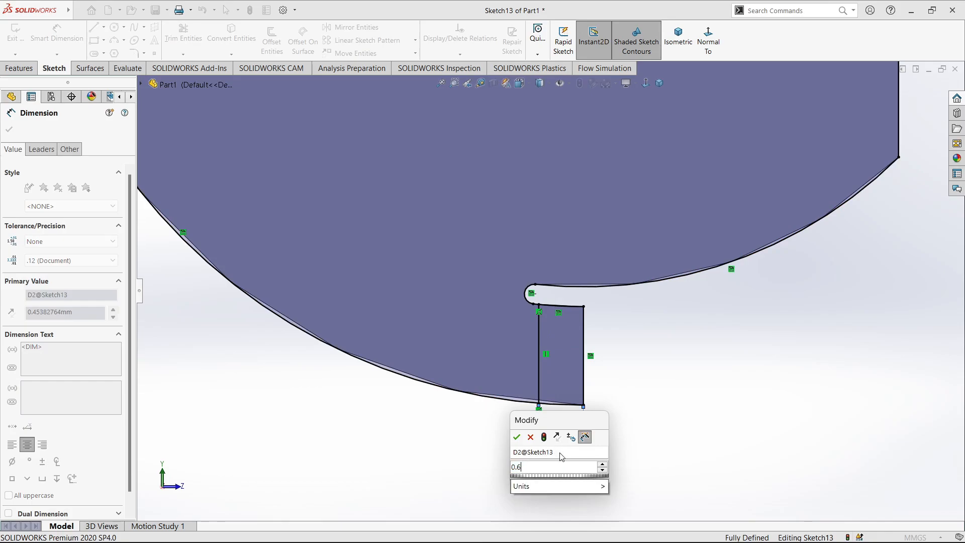
key(Return)
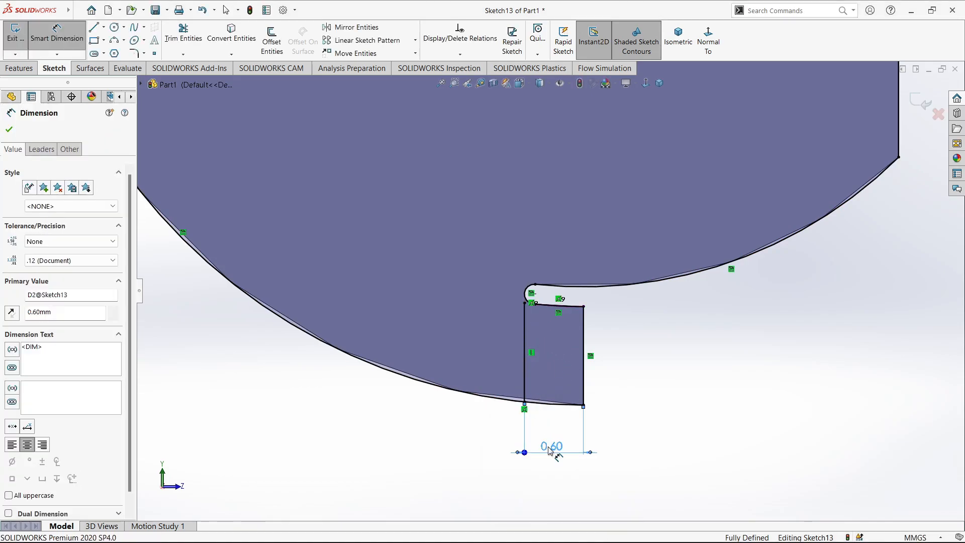
Step: Set the distance between the vertical line and the short edge to 0.5 mm
double_click(548, 447)
text(0.5)
key(Return)
scroll(537, 336, down, 4)
key(Escape)
scroll(566, 326, up, 4)
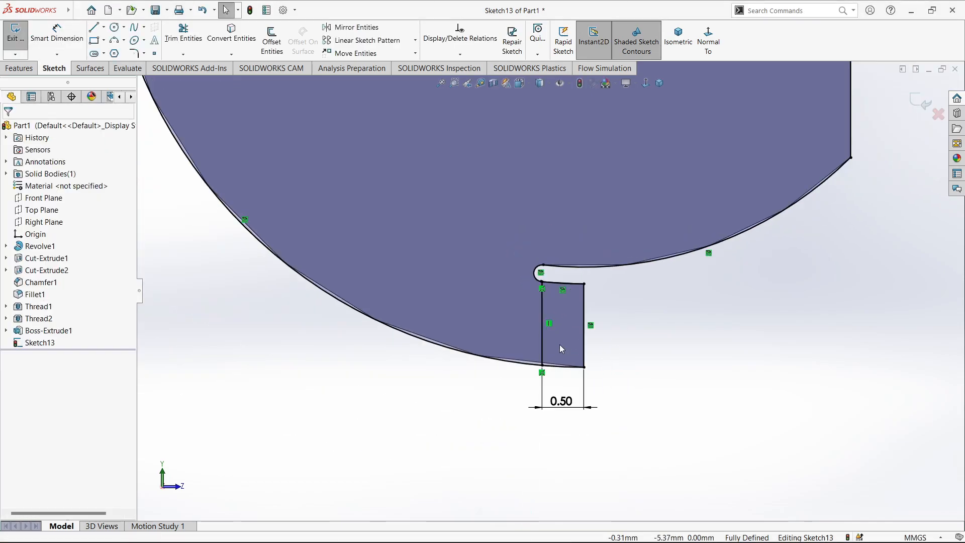
Step: Trim the converted head outline so only the small closed profile below the slot remains
scroll(559, 344, down, 3)
scroll(458, 413, up, 1)
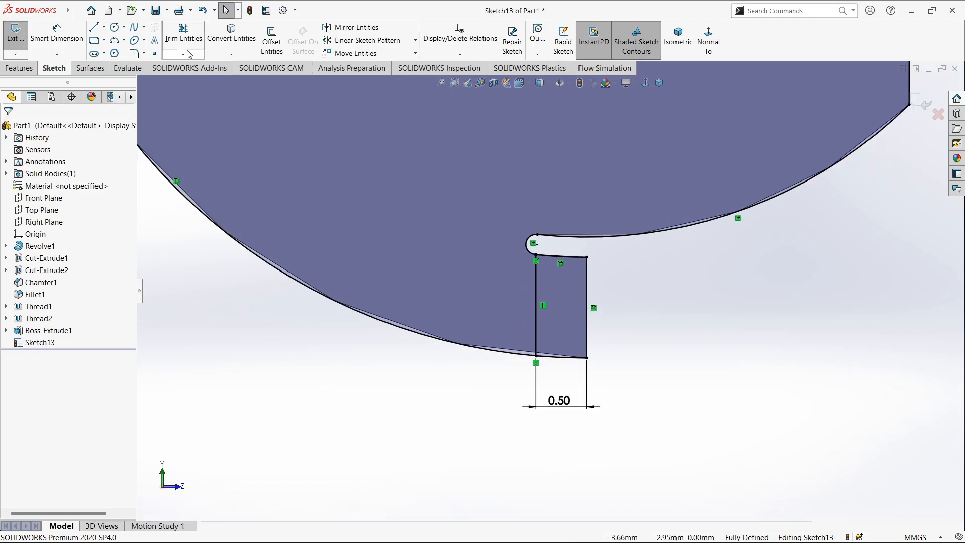
click(186, 44)
drag(224, 423, 392, 231)
scroll(550, 290, up, 5)
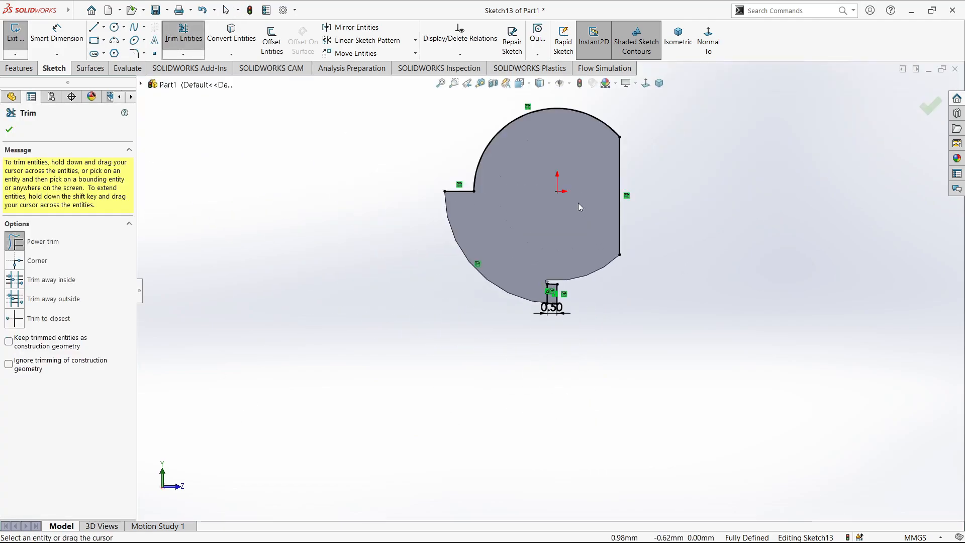
scroll(479, 254, down, 1)
drag(492, 248, 440, 287)
scroll(578, 288, down, 6)
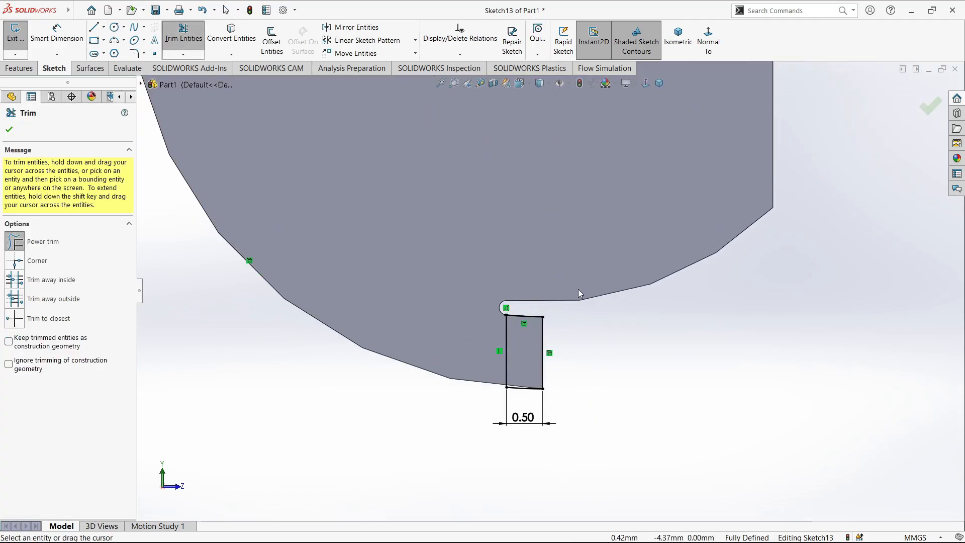
Step: Extrude the small profile region 6 mm in the reversed direction, along the pin, merged with the body
key(Escape)
click(20, 68)
click(21, 41)
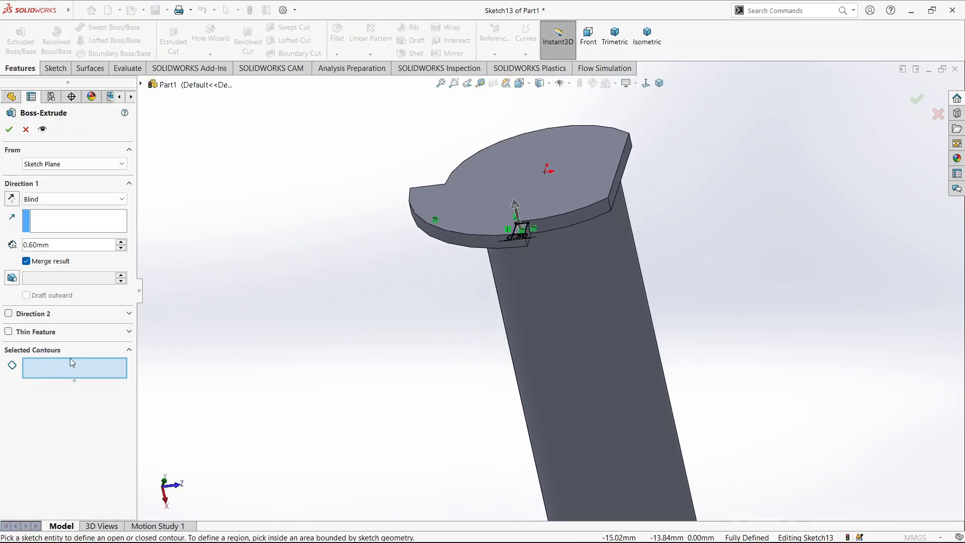
scroll(523, 234, up, 4)
click(544, 257)
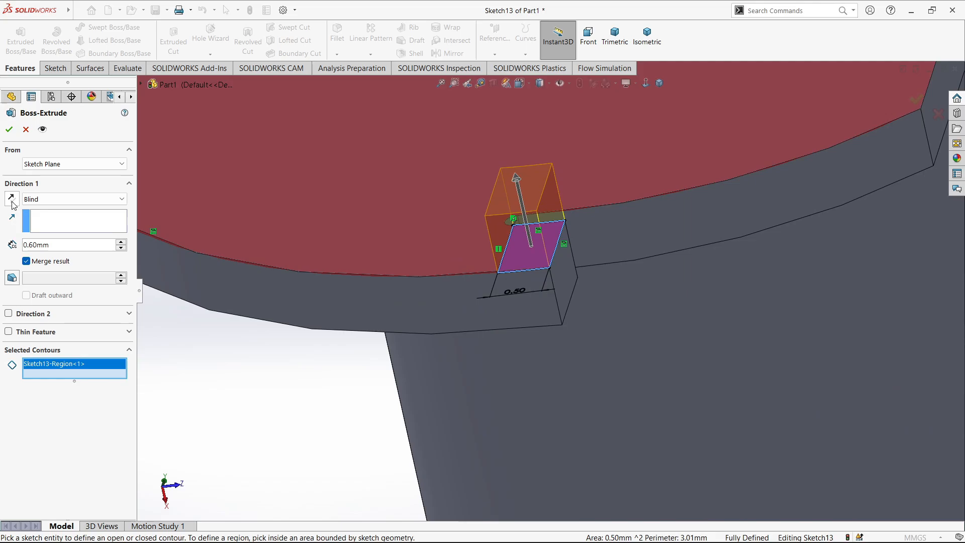
text(6)
key(Return)
scroll(792, 453, up, 4)
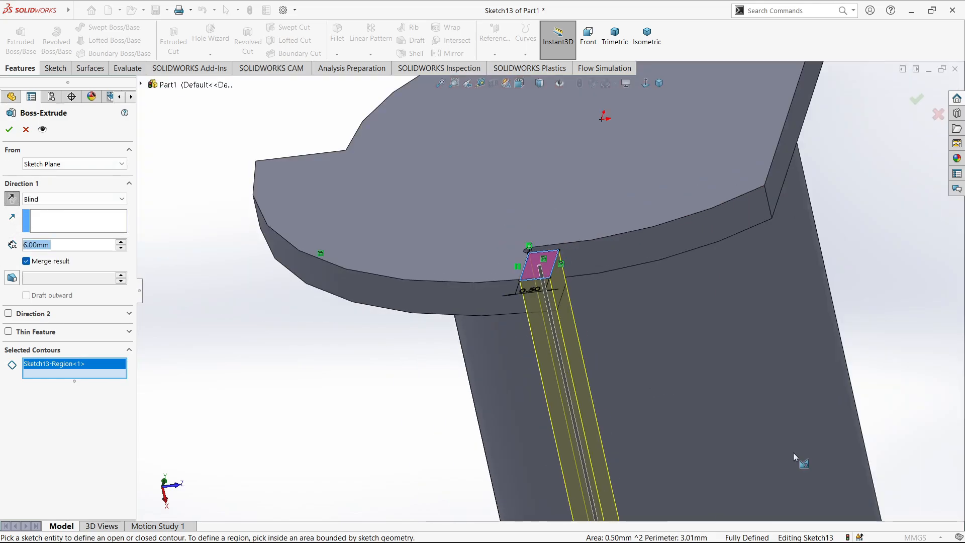
click(11, 131)
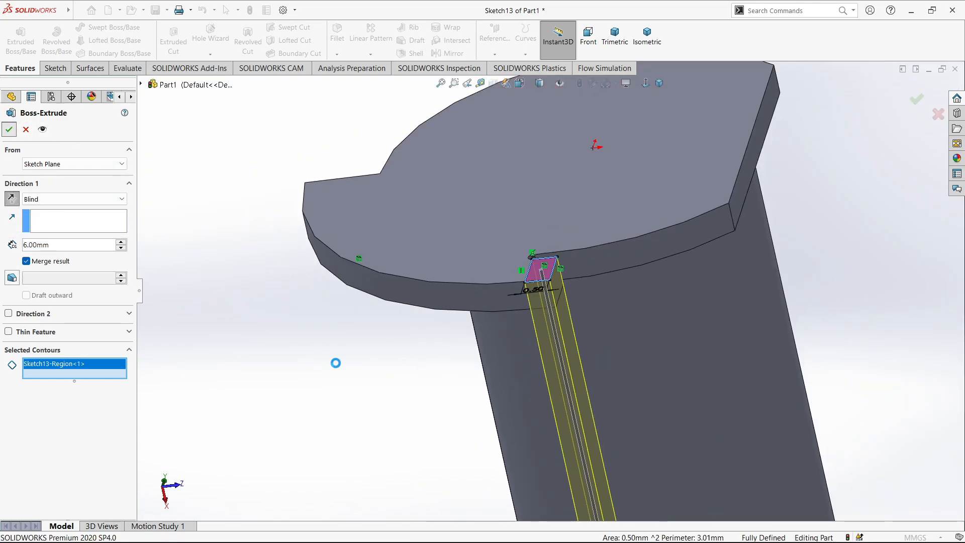
Step: Fillet the outer bend edge between the head and the tab with a 0.5 mm radius
scroll(613, 347, up, 4)
middle_drag(613, 347, 288, 221)
scroll(500, 262, down, 3)
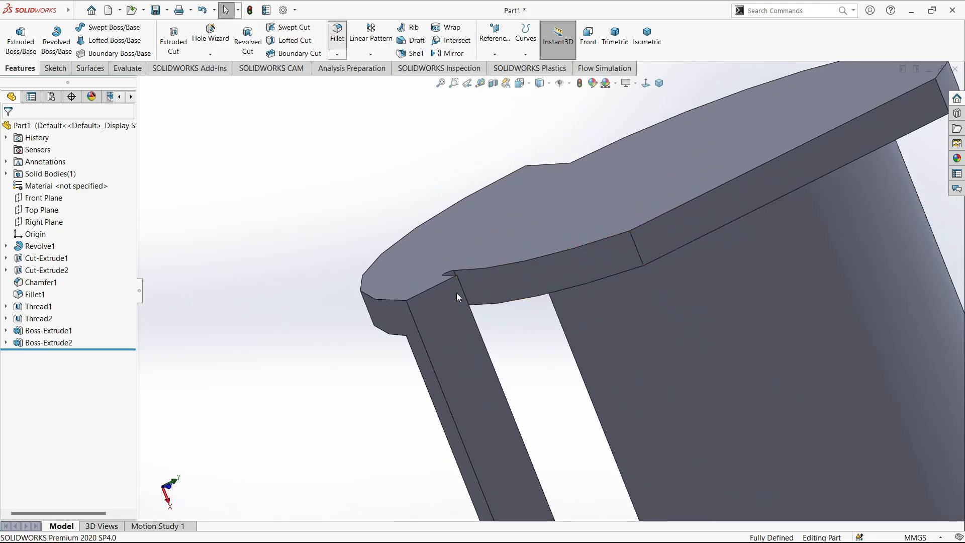
scroll(457, 294, up, 2)
scroll(510, 310, down, 1)
middle_drag(499, 304, 548, 395)
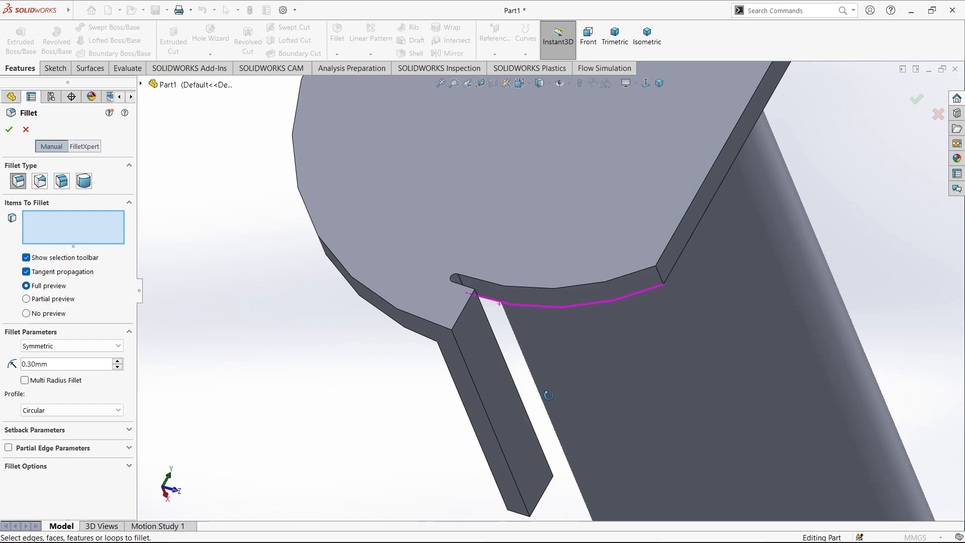
click(456, 313)
middle_drag(478, 363, 507, 309)
drag(57, 365, 1, 365)
text(0.5)
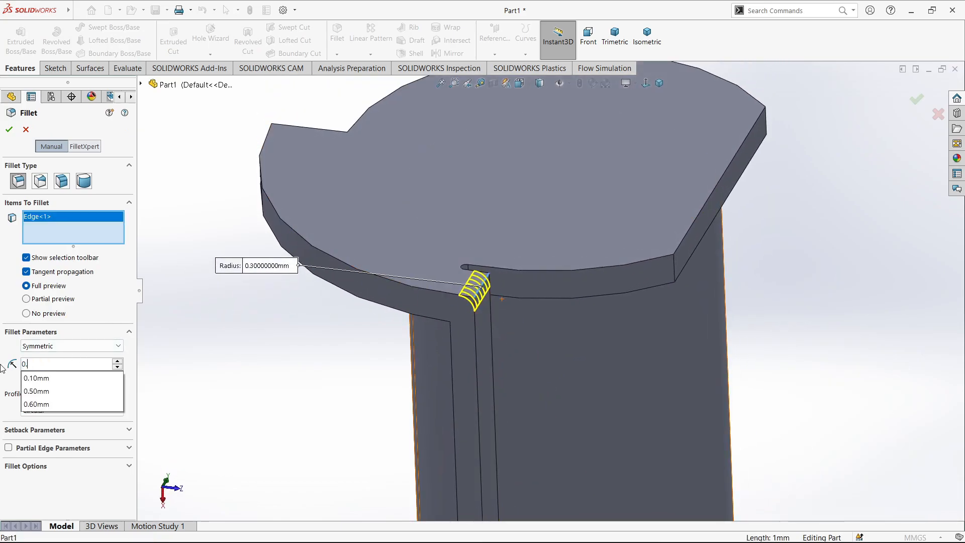
key(Return)
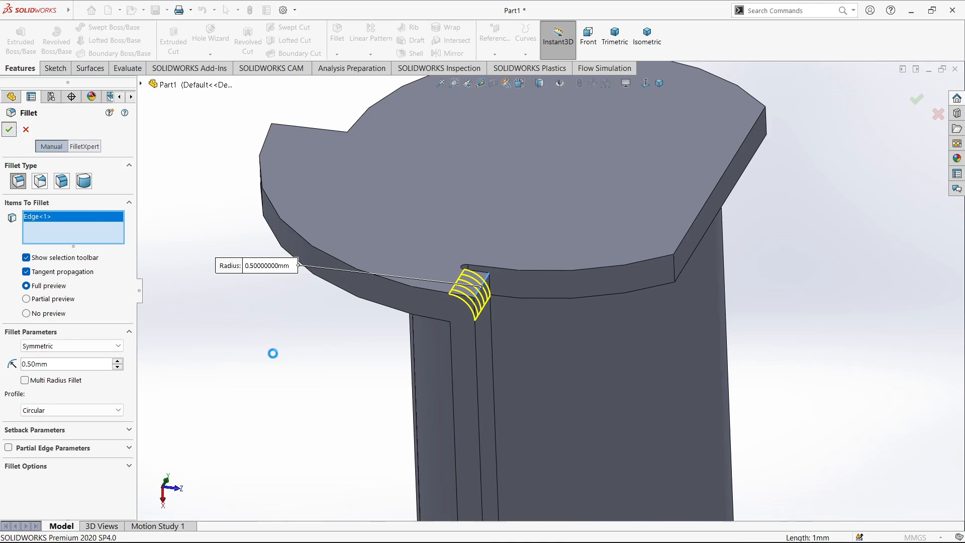
key(Return)
Step: Set up a 0.3 mm fillet on the inner and outer corner edges of the head's radial step
middle_drag(273, 358, 500, 276)
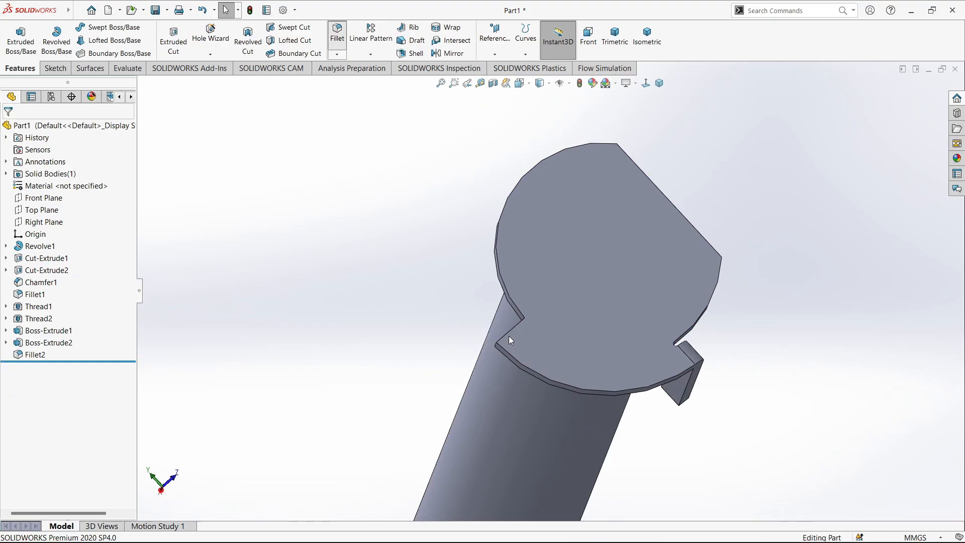
middle_drag(509, 335, 558, 366)
scroll(525, 326, down, 4)
click(533, 329)
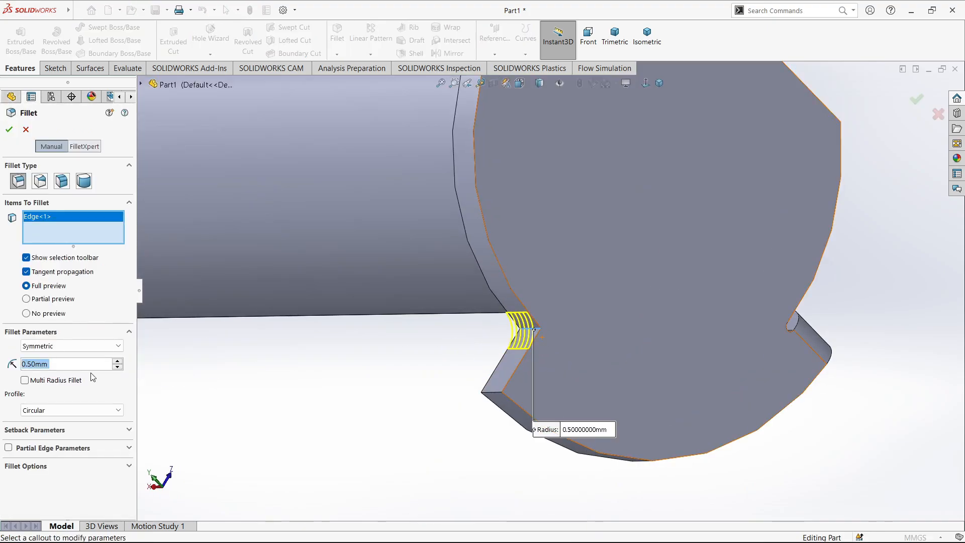
text(0.3)
key(Return)
click(499, 393)
middle_drag(587, 374, 784, 327)
scroll(781, 324, up, 5)
middle_drag(729, 241, 695, 198)
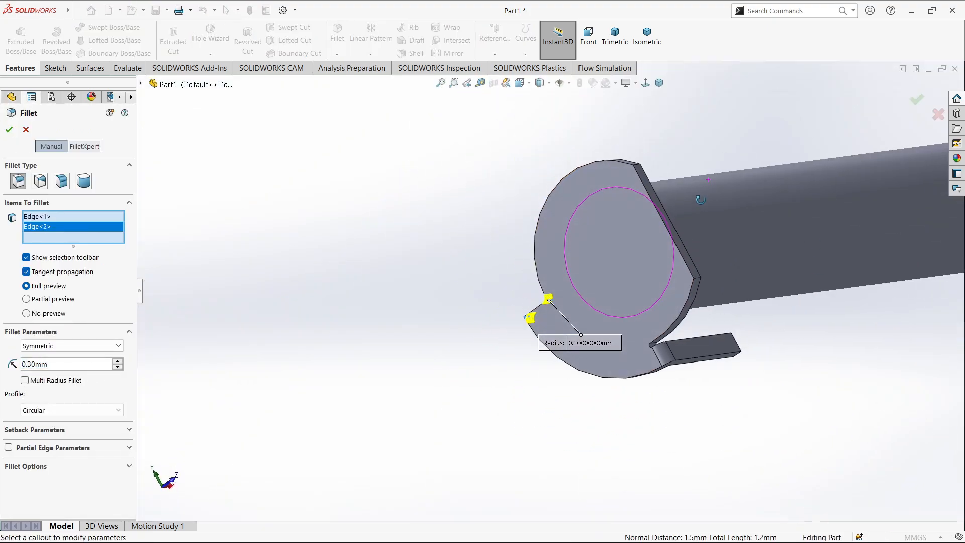
Step: Add the two corner edges at the ends of the head's flat side to the fillet and apply it
click(700, 278)
middle_drag(723, 246, 741, 274)
scroll(702, 156, down, 4)
click(631, 233)
scroll(625, 256, up, 4)
middle_drag(615, 297, 631, 198)
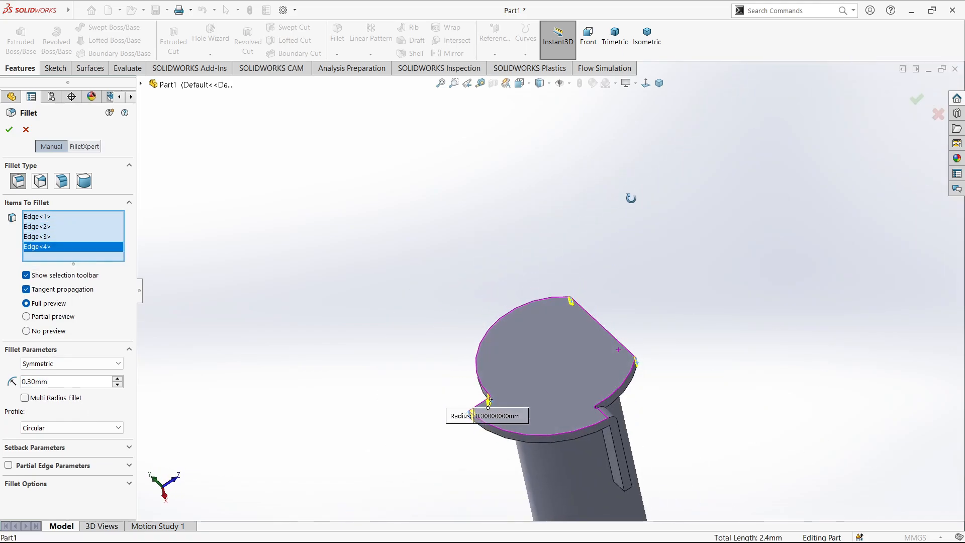
scroll(557, 442, down, 3)
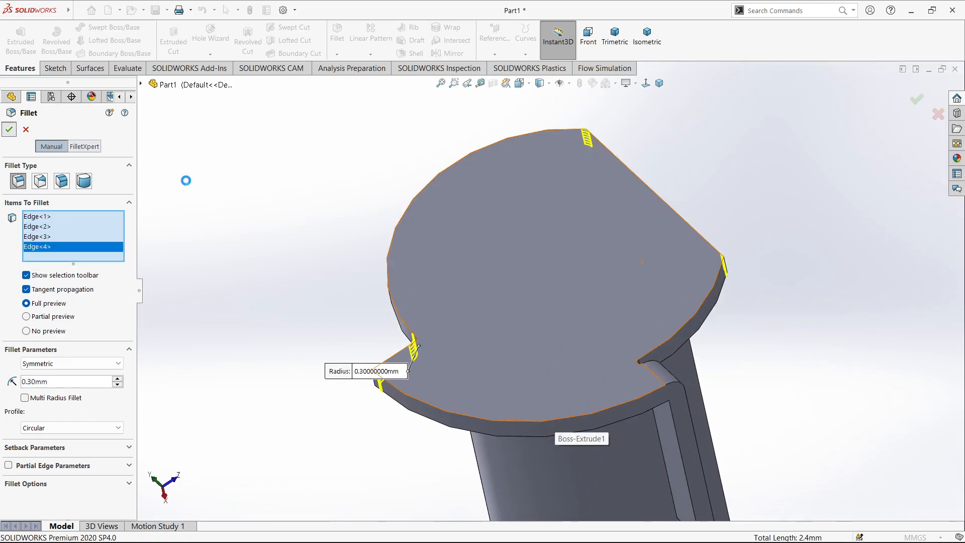
middle_drag(402, 311, 413, 164)
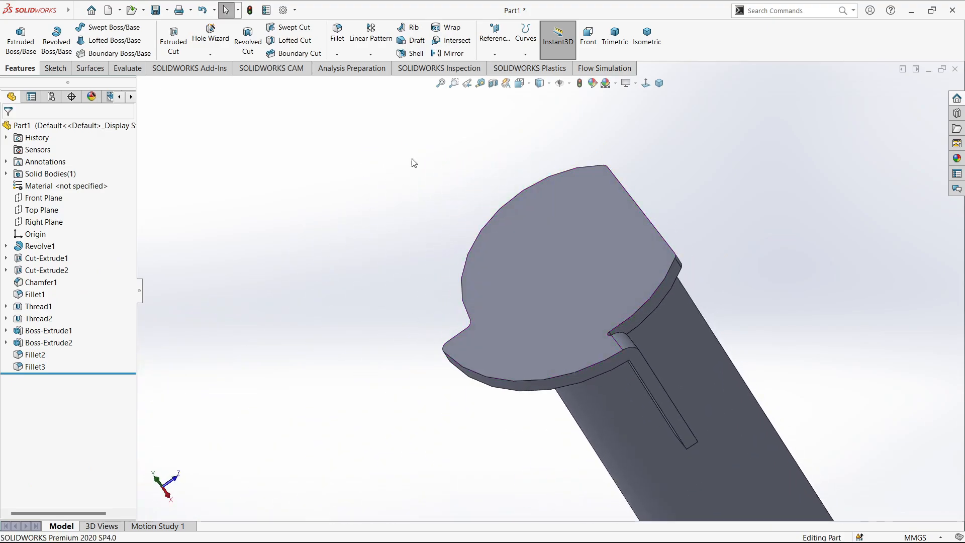
Step: Set up a 0.1 mm fillet on the perimeter edges of the head's outer face and underside
key(Return)
click(464, 374)
text(0.1)
key(Return)
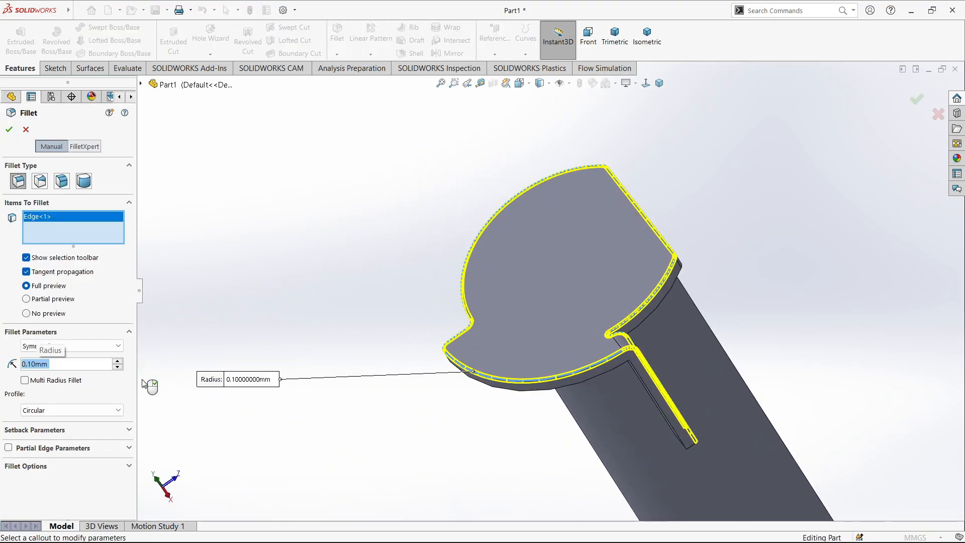
scroll(564, 347, down, 3)
click(557, 330)
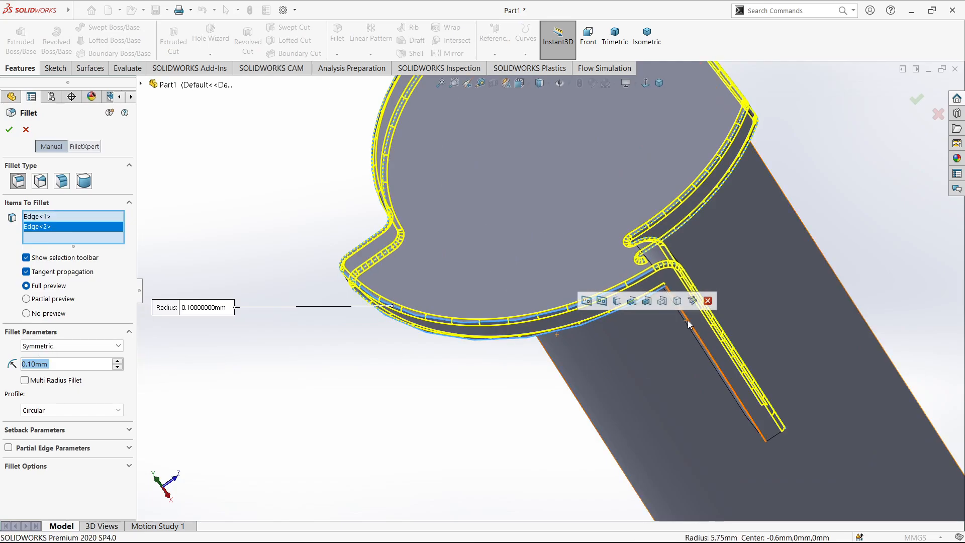
Step: Add the remaining long and end edges of the tab to the fillet and apply it
click(688, 367)
middle_drag(689, 367, 593, 324)
click(591, 397)
click(580, 393)
click(596, 397)
click(596, 396)
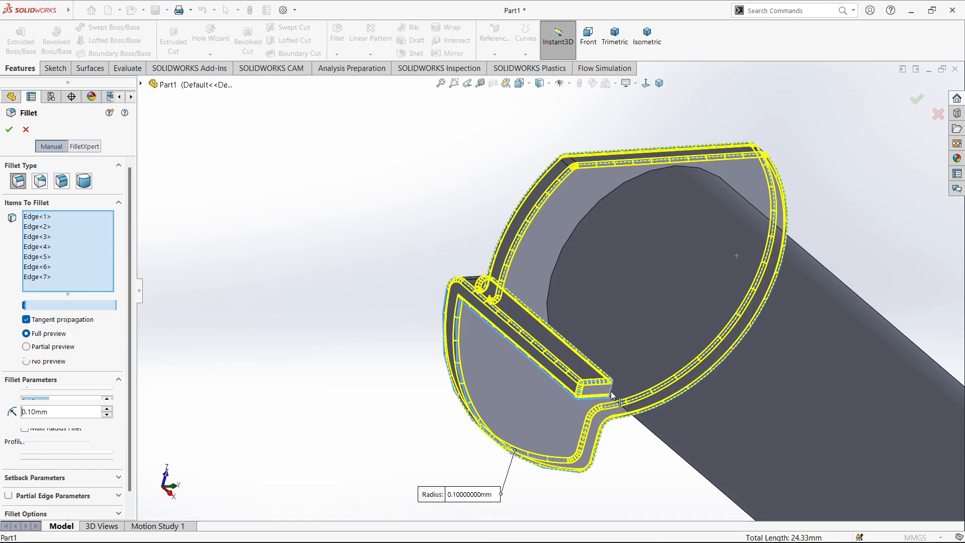
middle_drag(596, 395, 794, 421)
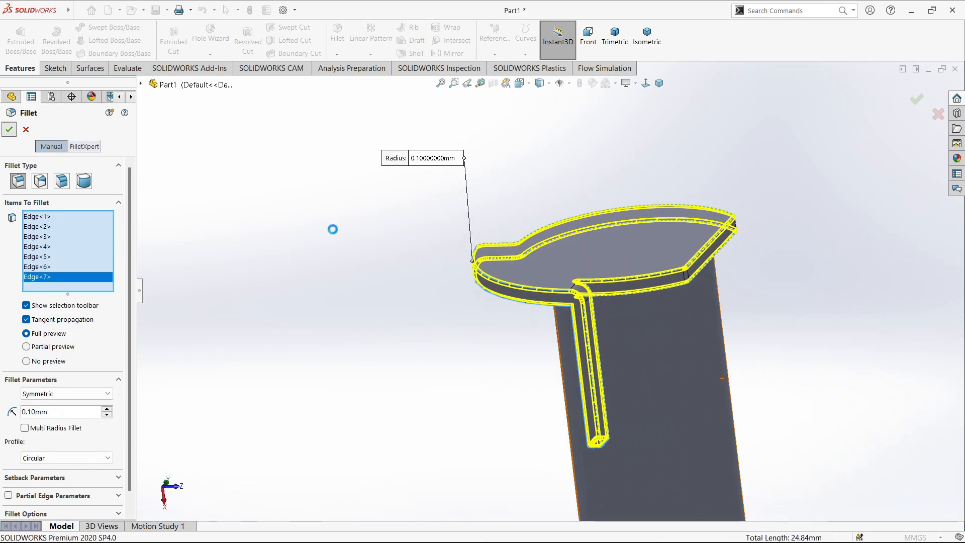
Step: Change the scene to a plain white background and show the whole part in isometric view
scroll(562, 330, up, 10)
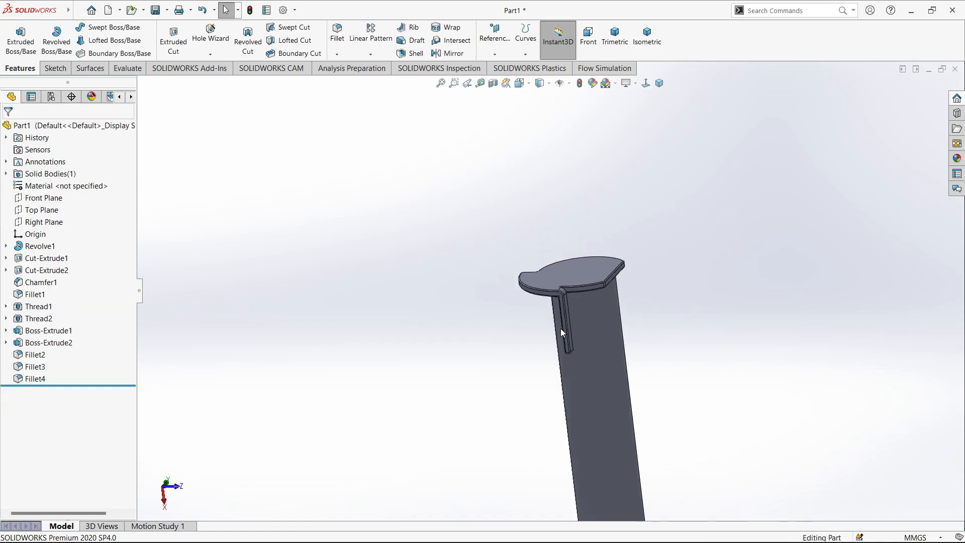
middle_drag(563, 333, 590, 281)
click(635, 84)
click(615, 84)
click(634, 110)
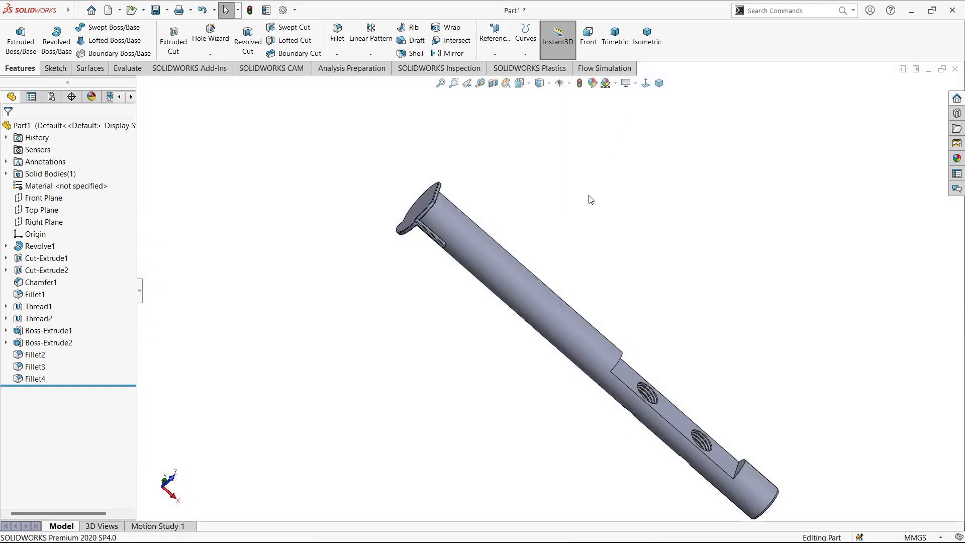
key(ctrl+7)
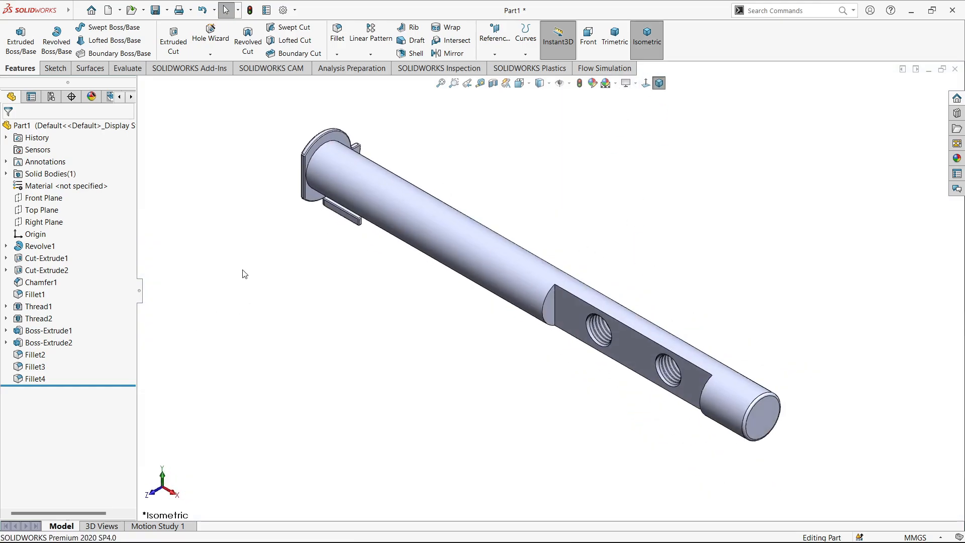
Step: Apply the polished steel appearance from the metal library to the whole pin
click(956, 160)
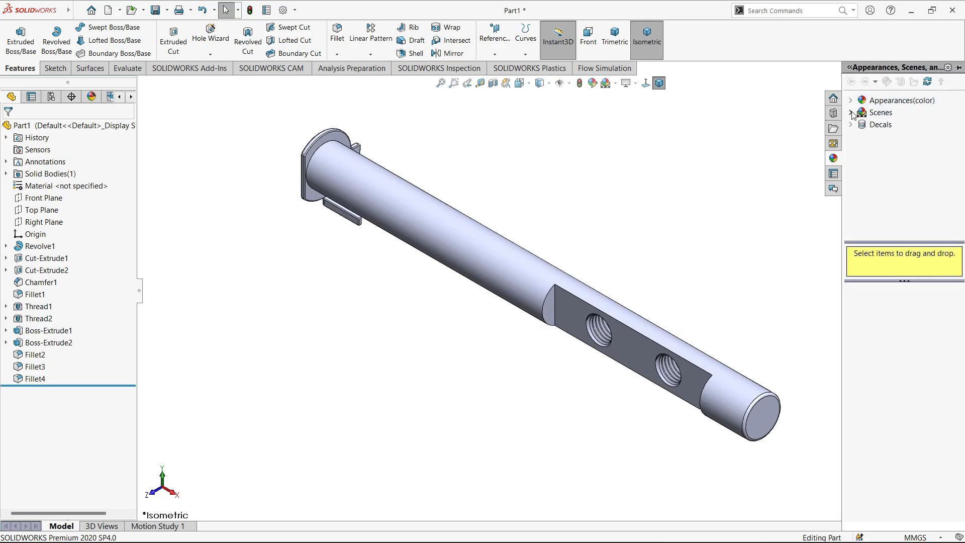
click(851, 113)
click(851, 101)
double_click(882, 125)
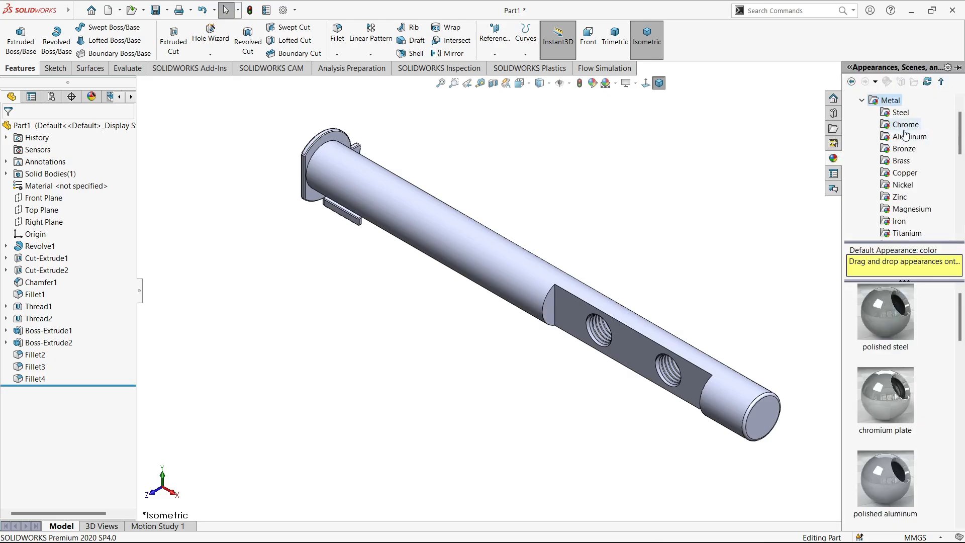
click(900, 113)
drag(884, 314, 546, 306)
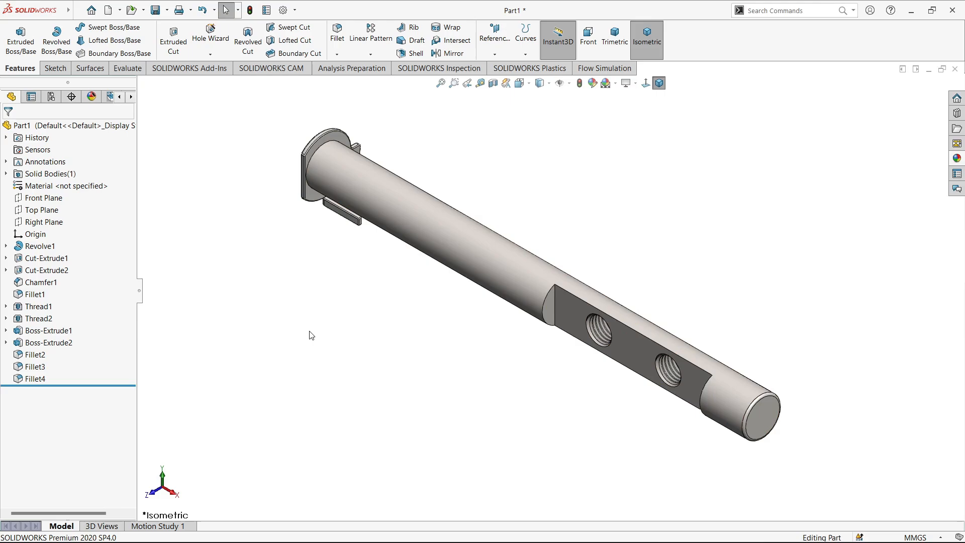
click(957, 159)
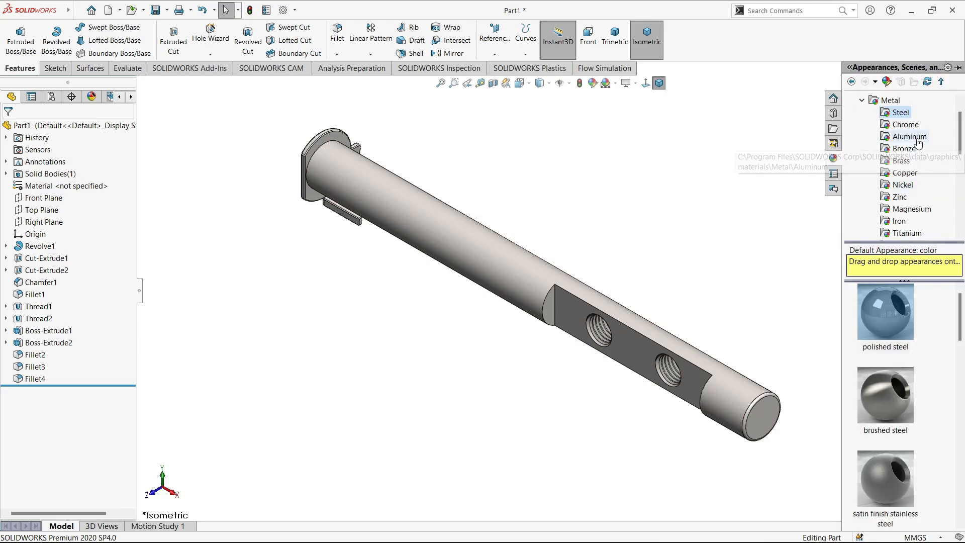
scroll(884, 402, down, 2)
scroll(902, 374, up, 2)
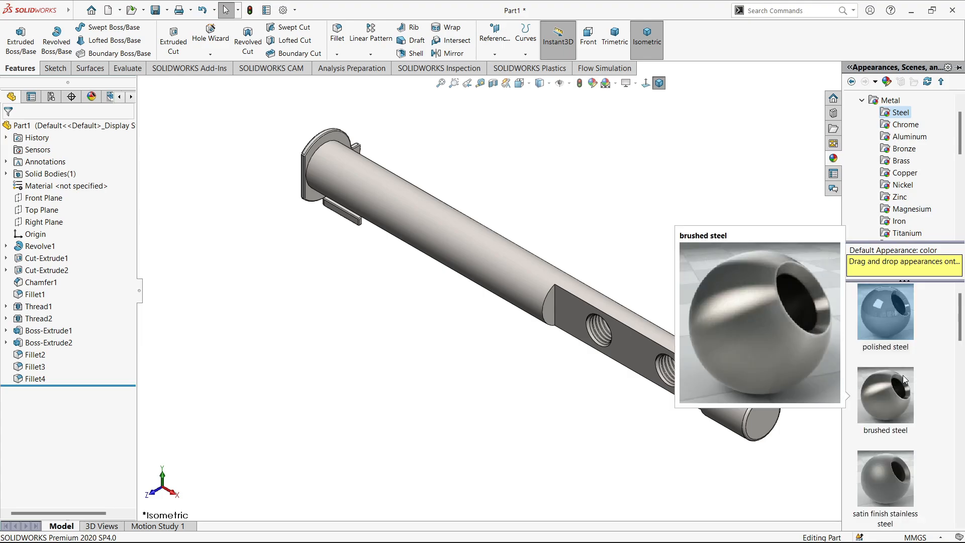
click(894, 321)
click(720, 285)
scroll(719, 287, up, 3)
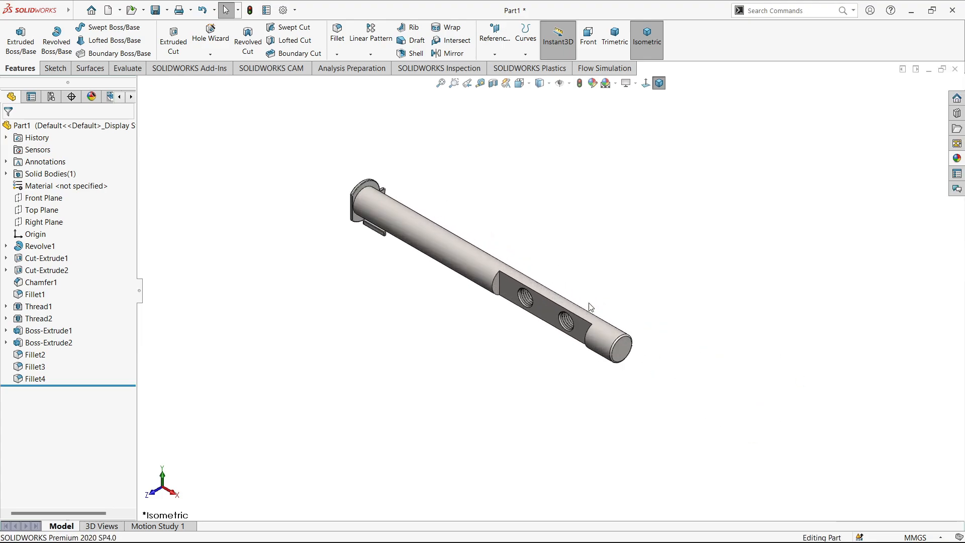
middle_drag(546, 259, 571, 215)
Step: Restore the isometric view, generate an animation in Motion Study 1 with the Animation Wizard, and play it
click(647, 49)
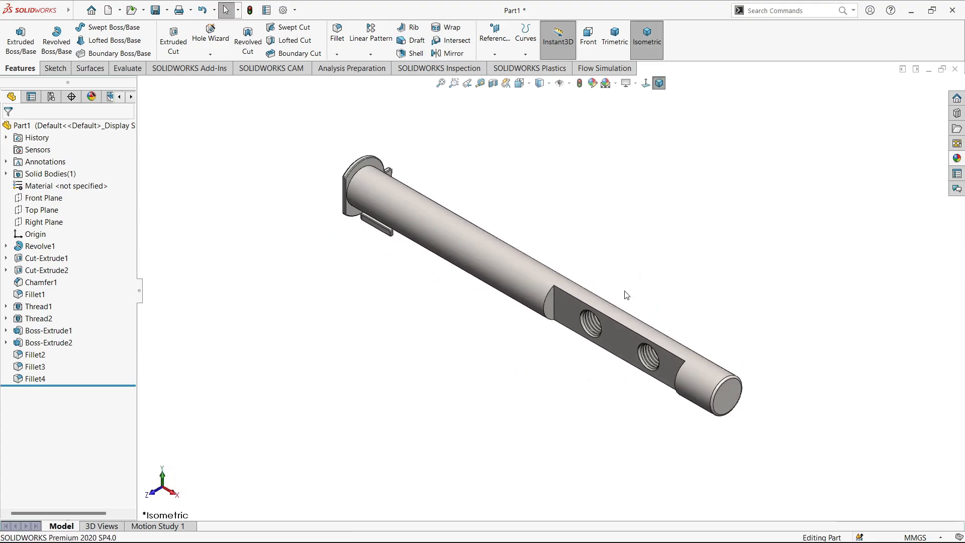
click(167, 526)
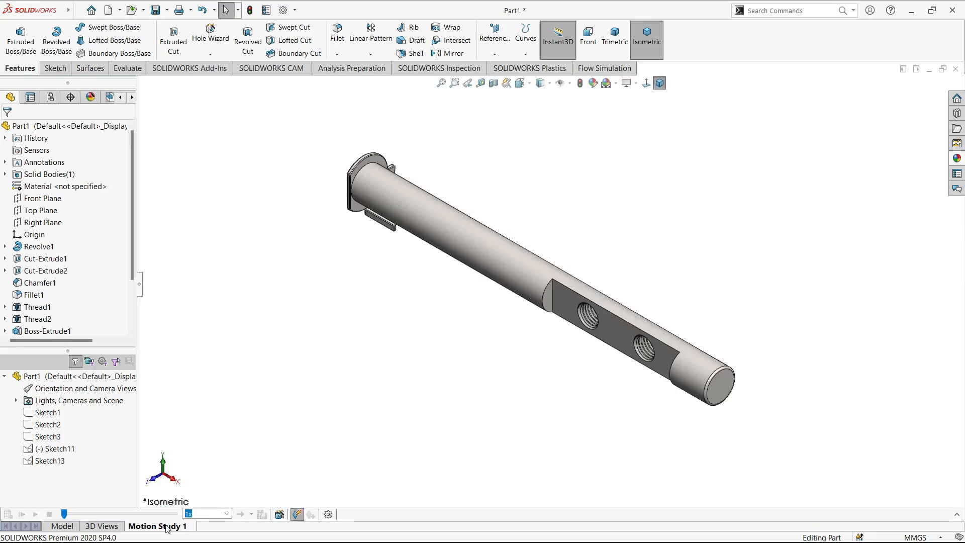
click(280, 514)
click(524, 411)
click(524, 411)
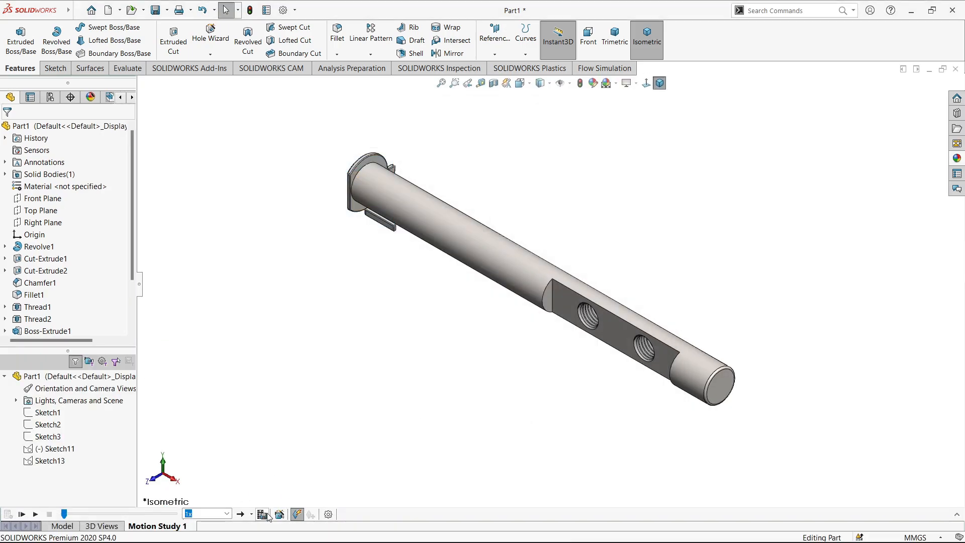
click(36, 514)
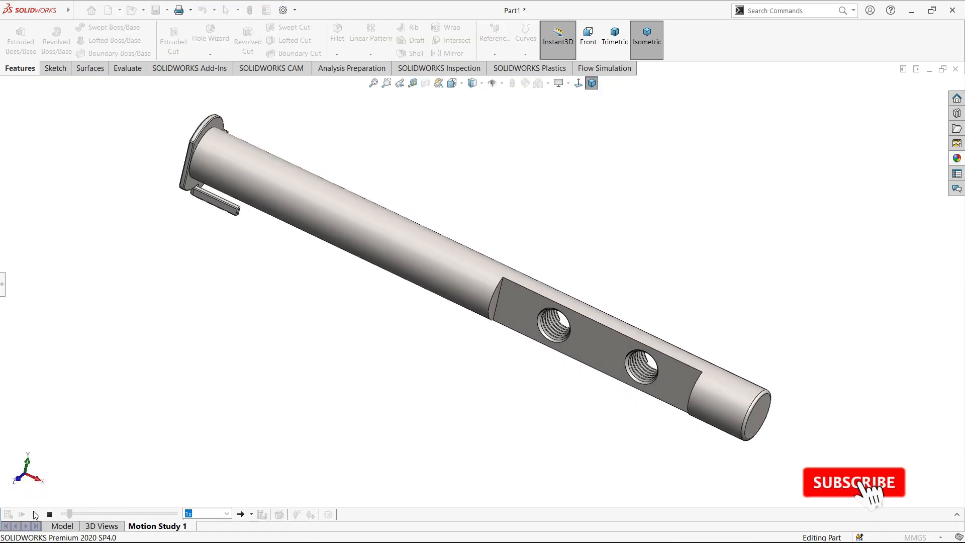